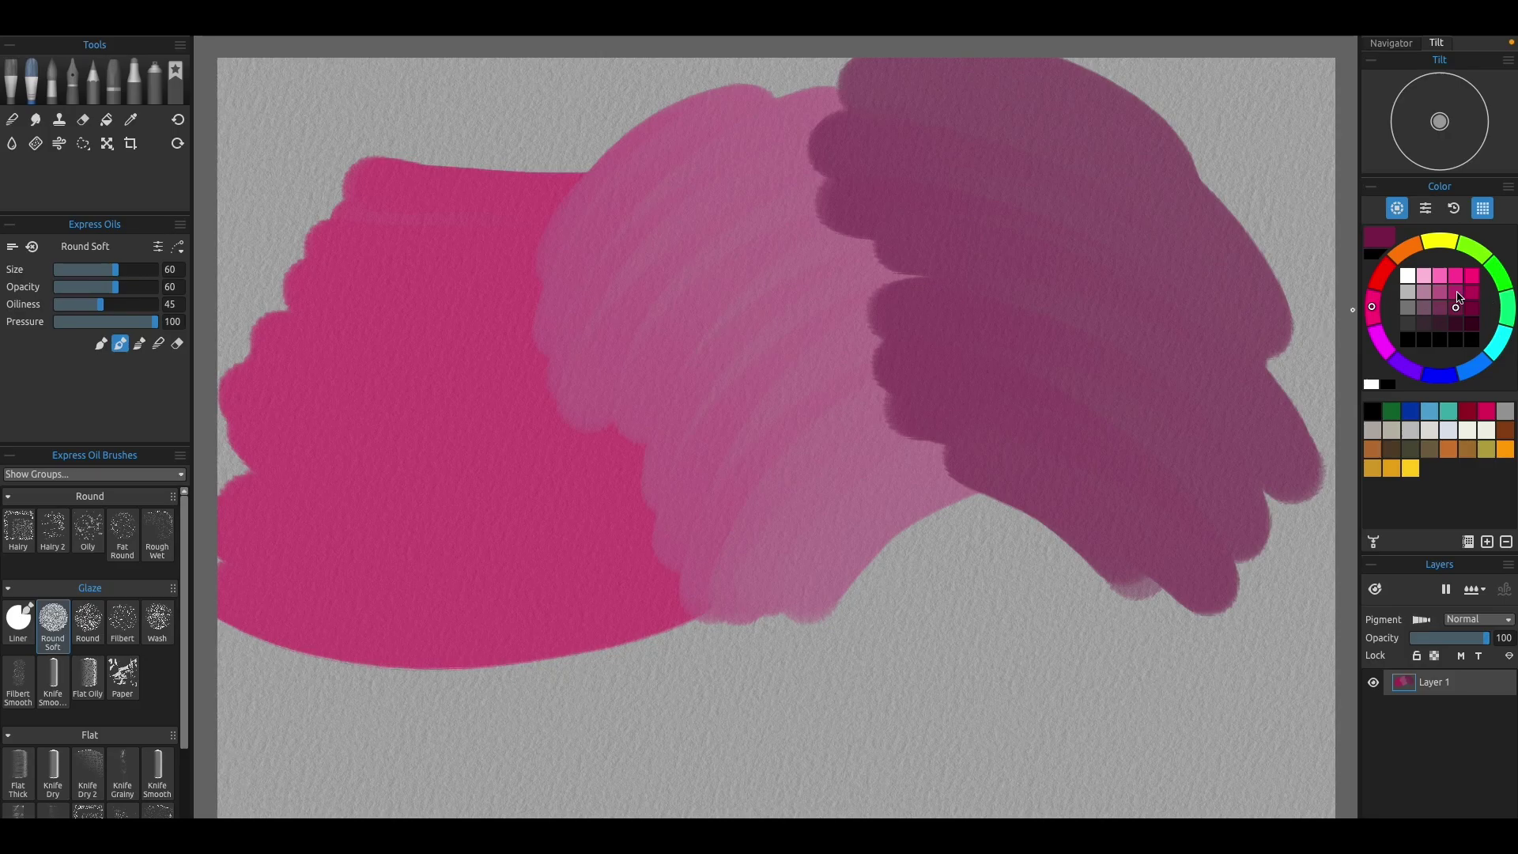
- Paint a mauve-pink area over the lower right of the canvas and a light pink area across the lower middle
mouse_move(1154, 522)
mouse_down()
mouse_move(816, 601)
mouse_move(1047, 586)
mouse_move(1237, 779)
mouse_move(1182, 795)
mouse_up()
click(1424, 277)
mouse_move(715, 779)
mouse_down()
mouse_move(600, 627)
mouse_move(671, 586)
mouse_move(678, 813)
mouse_move(592, 743)
mouse_move(511, 609)
mouse_move(712, 806)
mouse_move(332, 668)
mouse_up()
- Paint a dusty mauve area in the canvas's lower-left corner and a dark plum area over its upper-left corner
click(1424, 292)
mouse_move(203, 677)
mouse_down()
mouse_move(211, 643)
mouse_move(268, 818)
mouse_up()
drag(291, 686, 486, 815)
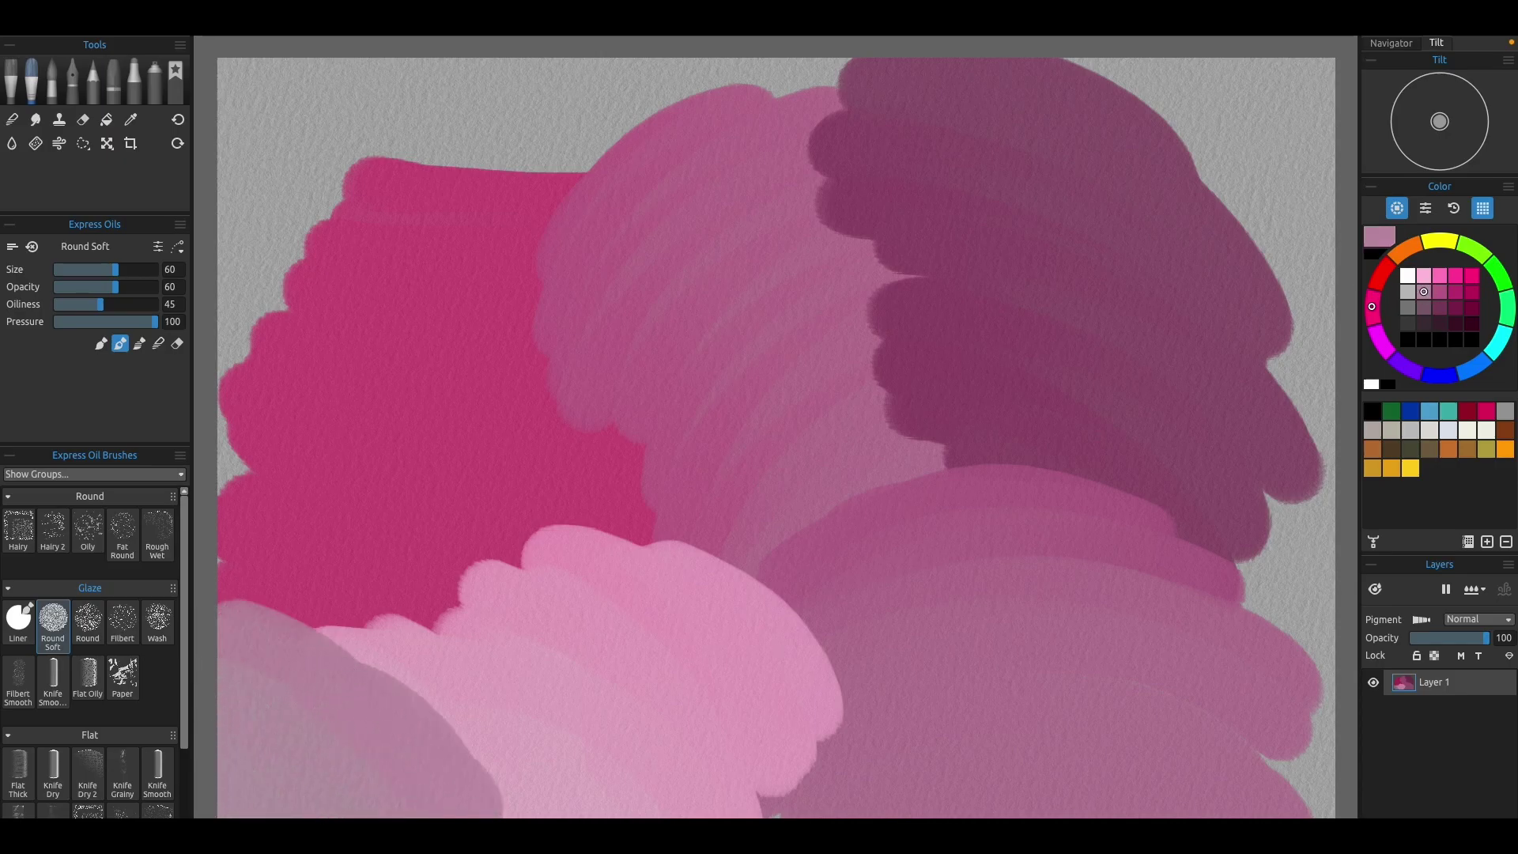
drag(194, 672, 184, 672)
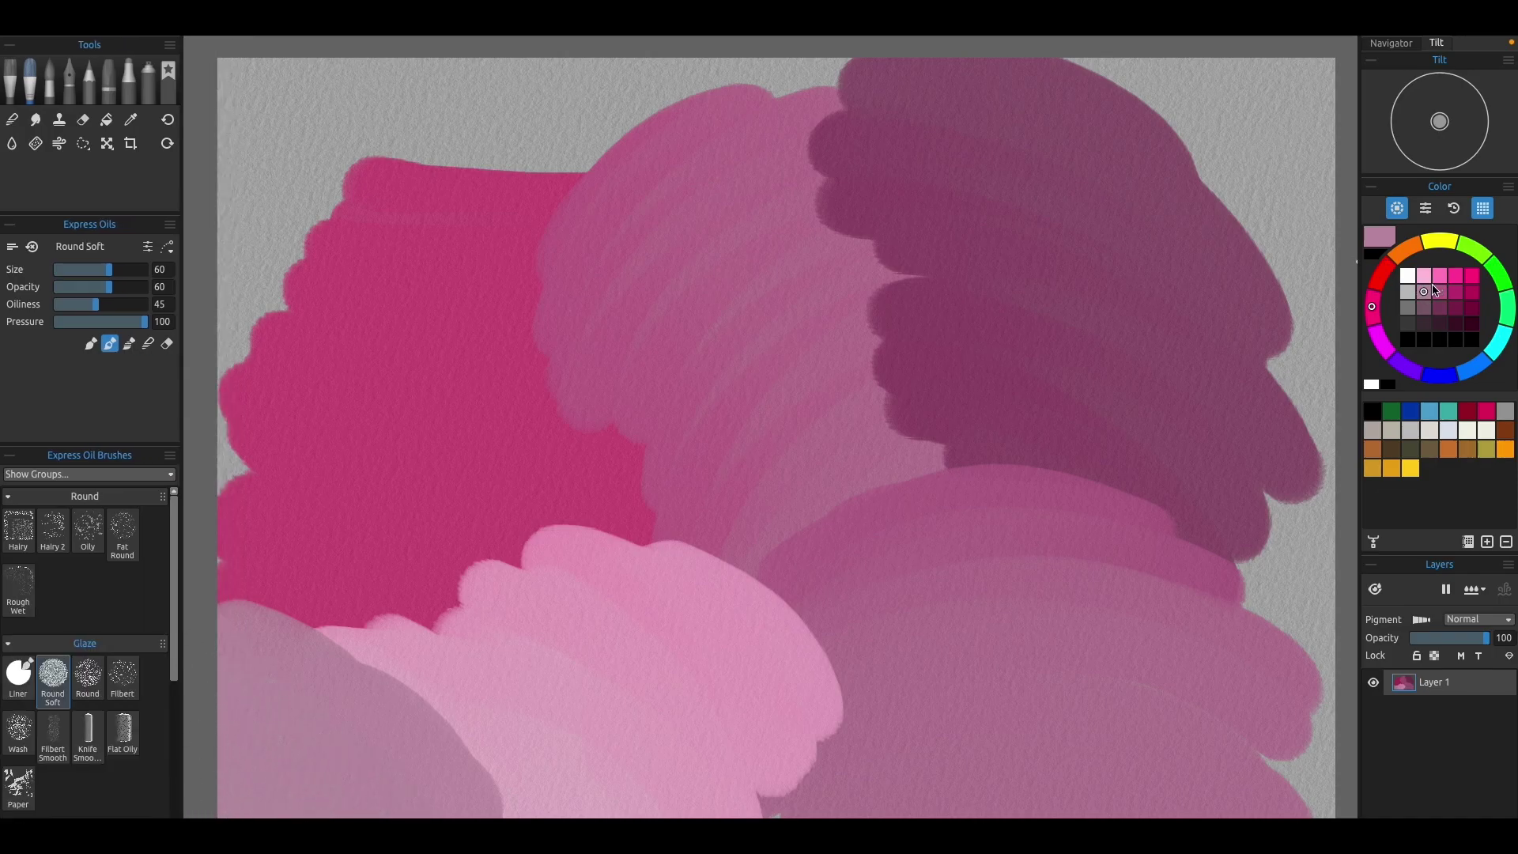
click(1457, 309)
mouse_move(386, 100)
mouse_down()
mouse_move(495, 61)
mouse_move(674, 126)
mouse_move(356, 227)
mouse_move(679, 199)
mouse_up()
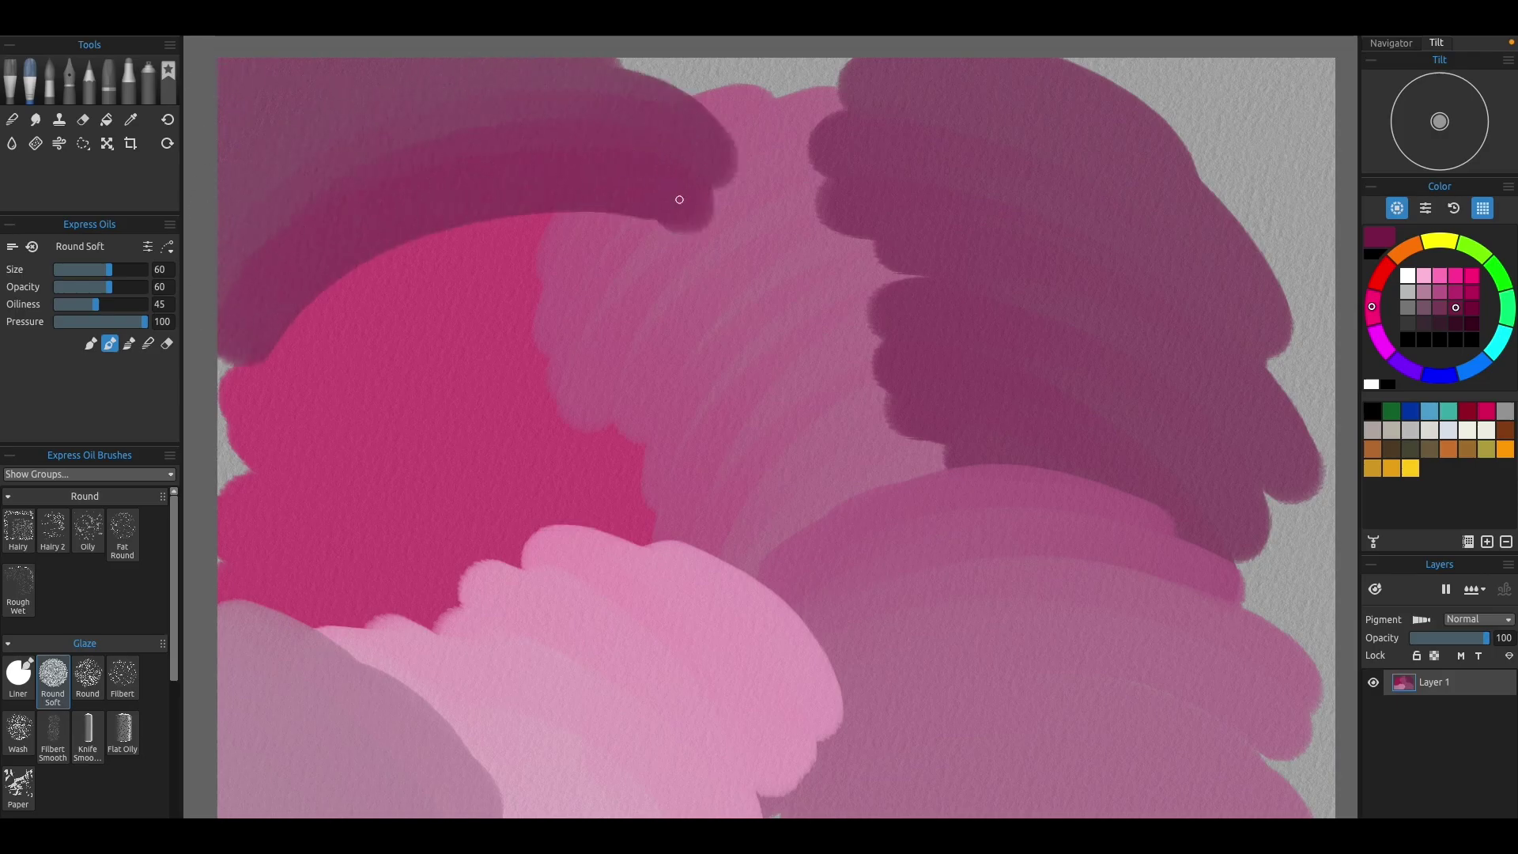
click(1471, 276)
mouse_move(881, 70)
mouse_down()
mouse_move(712, 51)
mouse_move(643, 220)
mouse_move(728, 253)
mouse_up()
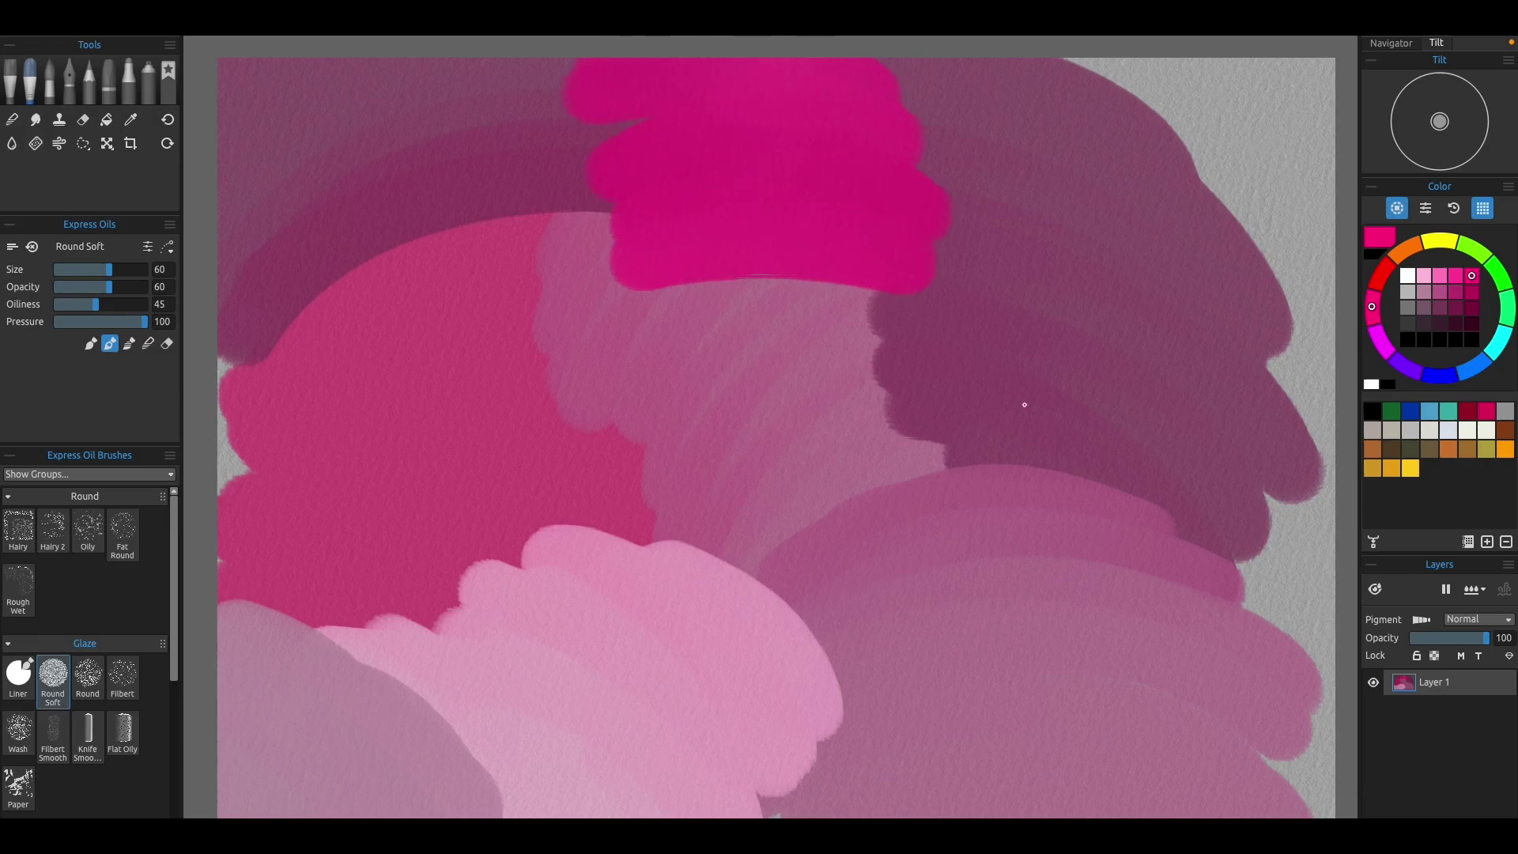
key(ctrl+z)
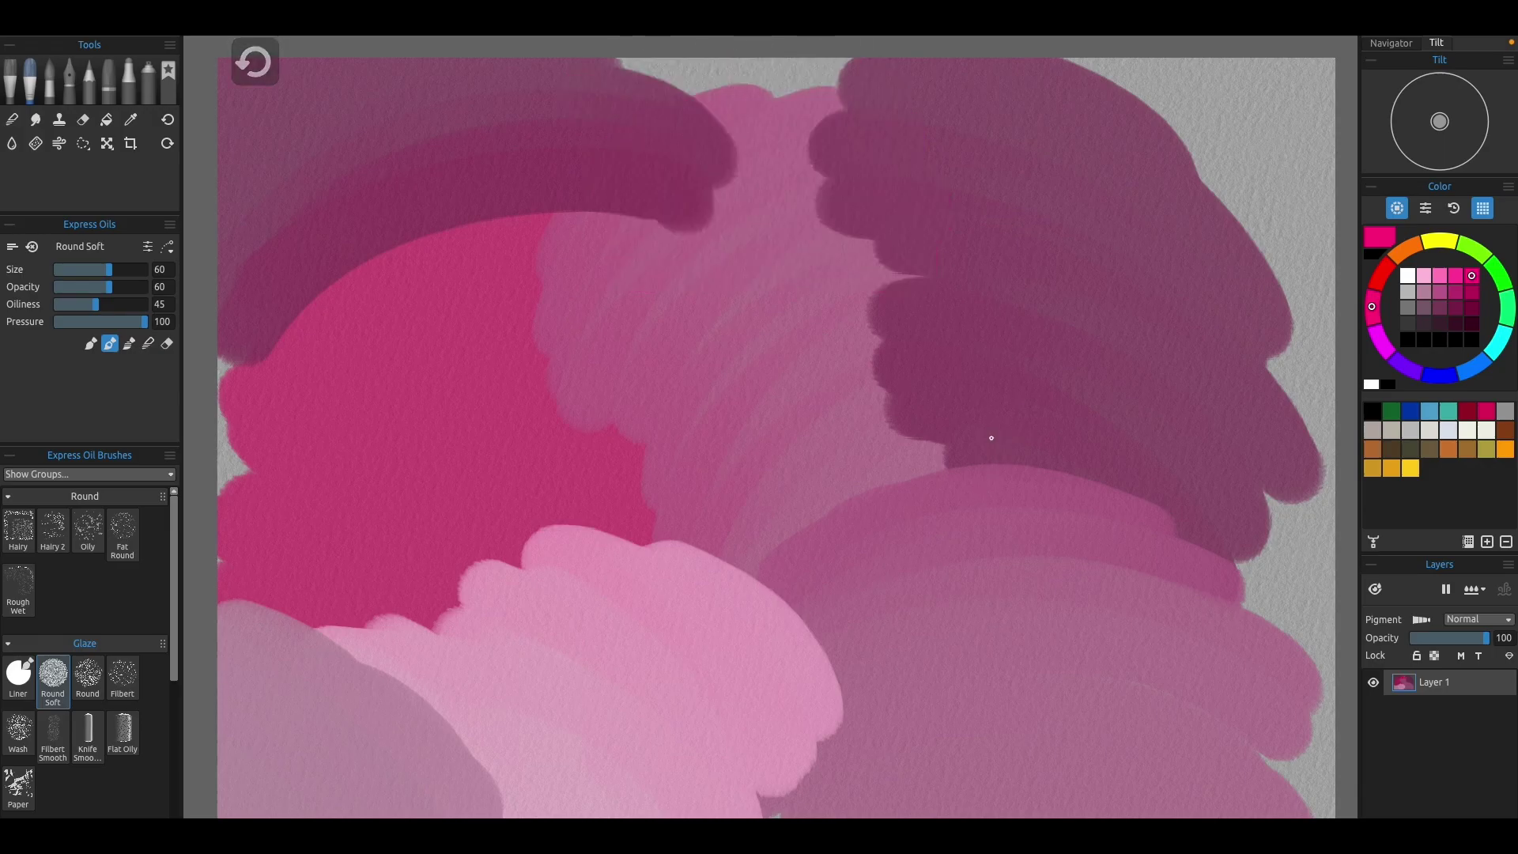
click(1456, 275)
mouse_move(577, 79)
mouse_down()
mouse_move(878, 99)
mouse_move(780, 204)
mouse_up()
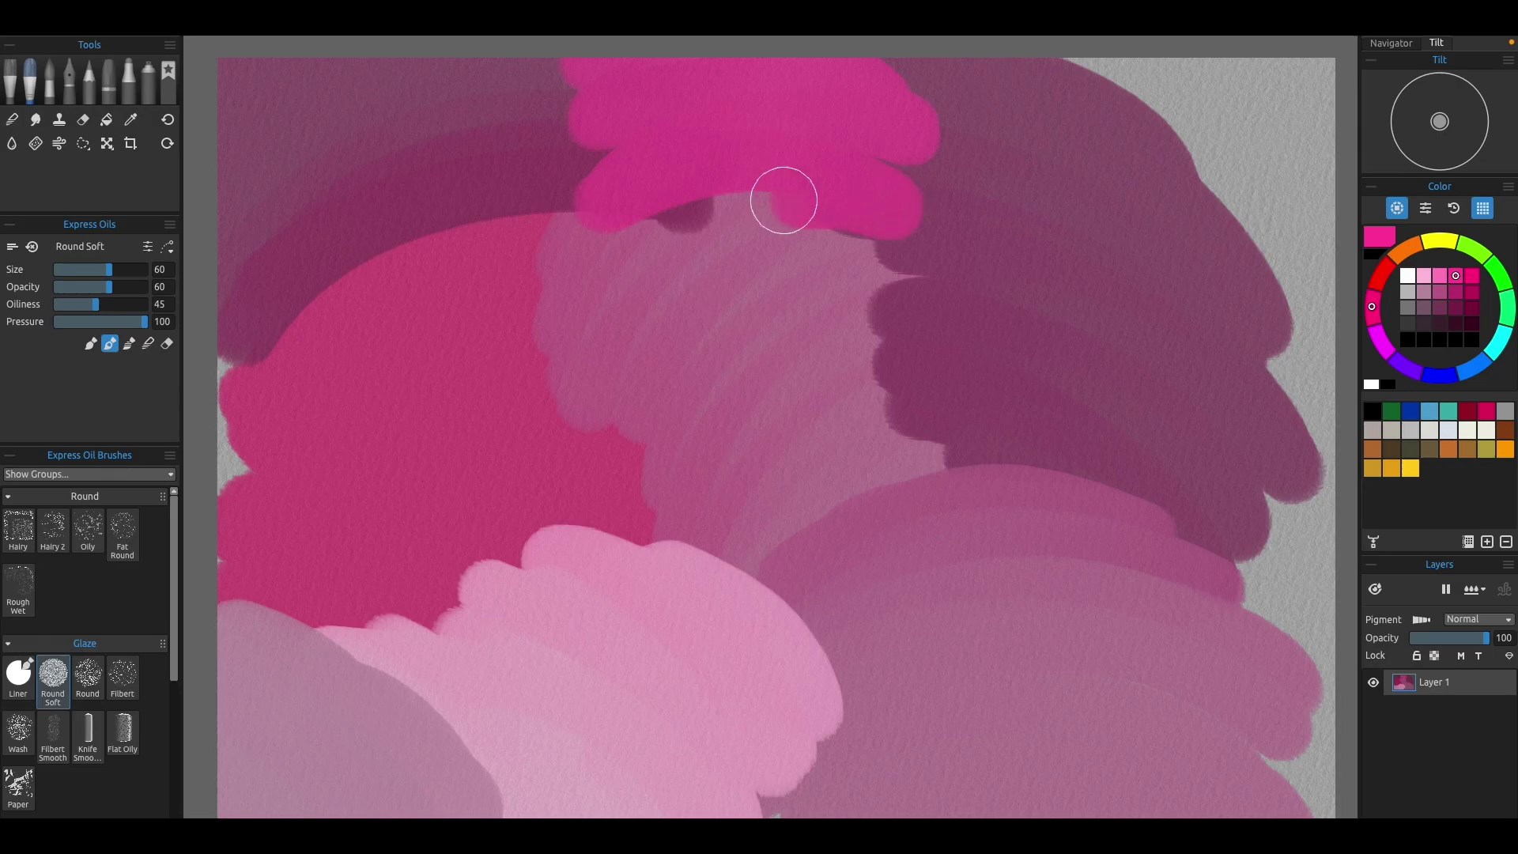
key(ctrl+z)
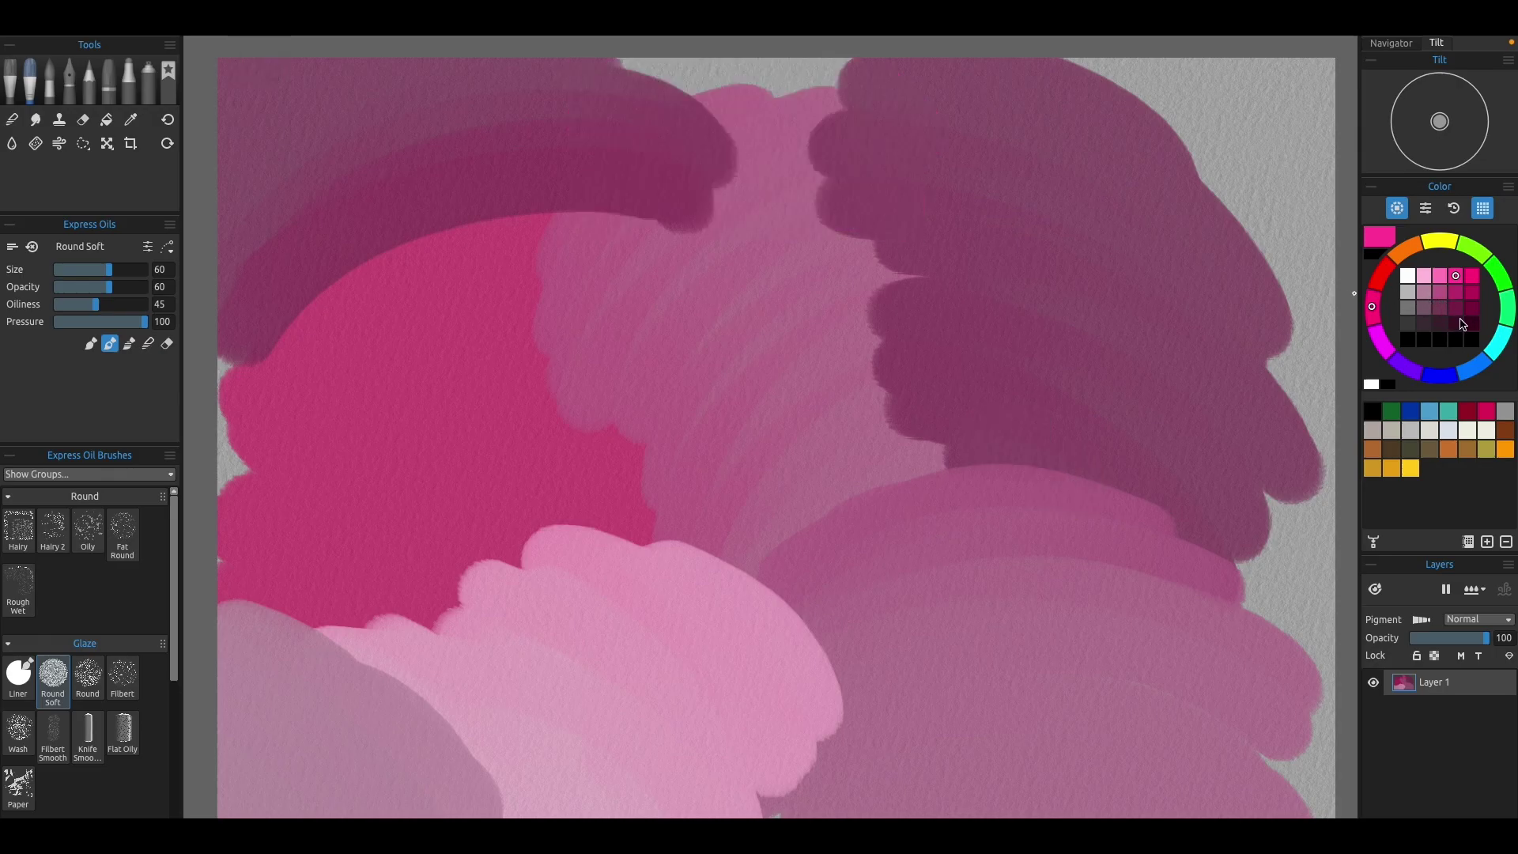
- Glaze a very dark plum area over the upper-right corner and down the right edge of the canvas
click(1455, 324)
mouse_move(1297, 63)
mouse_down()
mouse_move(1193, 40)
mouse_move(1125, 95)
mouse_move(1269, 352)
mouse_up()
mouse_move(1263, 253)
mouse_down()
mouse_move(1250, 230)
mouse_move(1296, 419)
mouse_up()
key(ctrl+z)
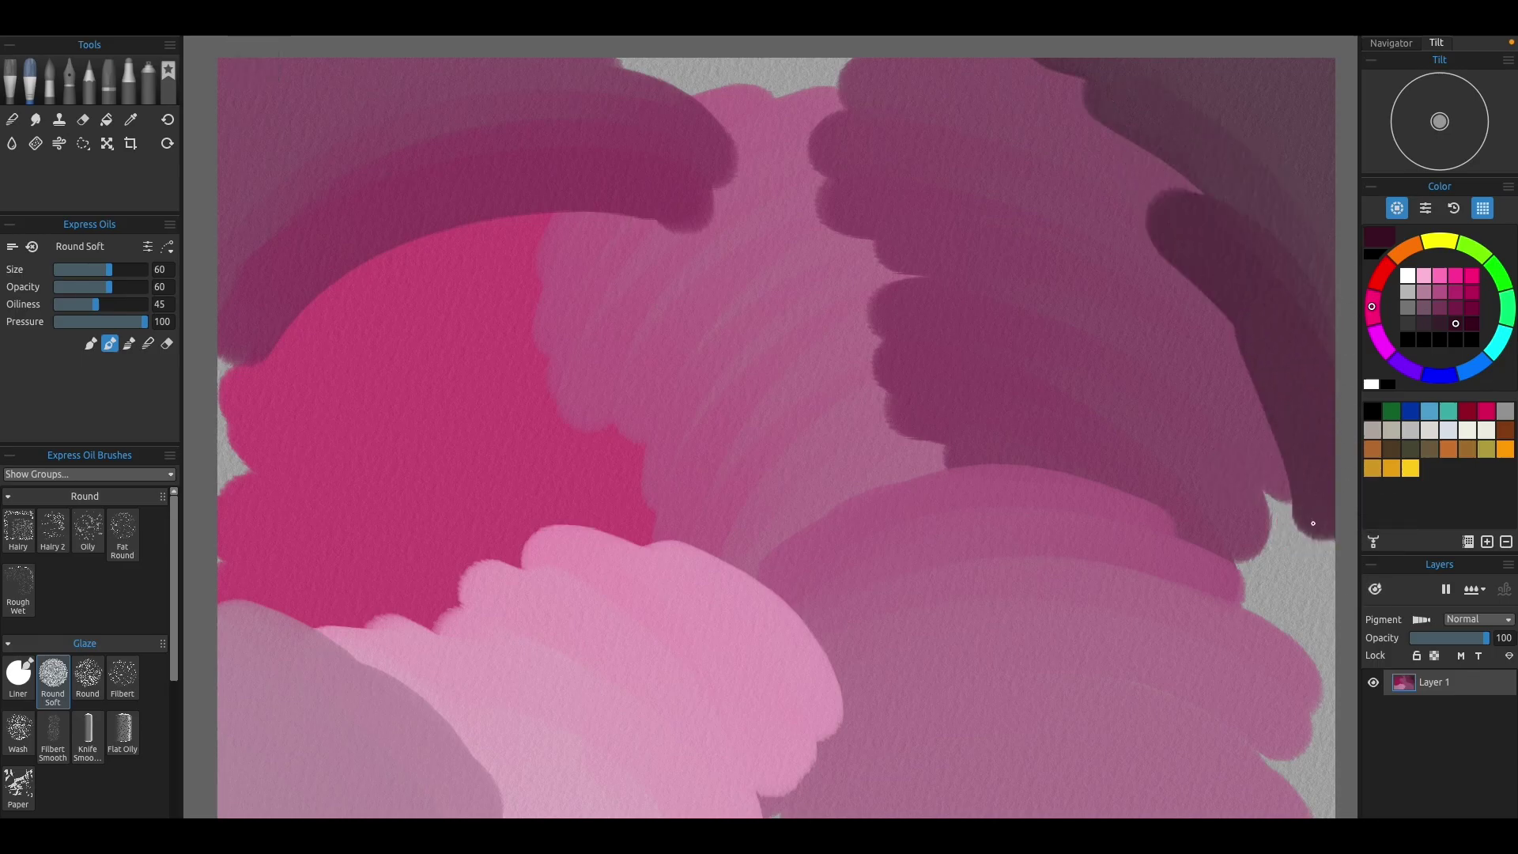
- Paint a dusty mauve area on the lower right edge and medium mauve-pink patches along the bottom edge and in the lower-left corner
click(1423, 291)
mouse_move(1280, 489)
mouse_down()
mouse_move(1264, 648)
mouse_move(1289, 791)
mouse_move(1320, 800)
mouse_up()
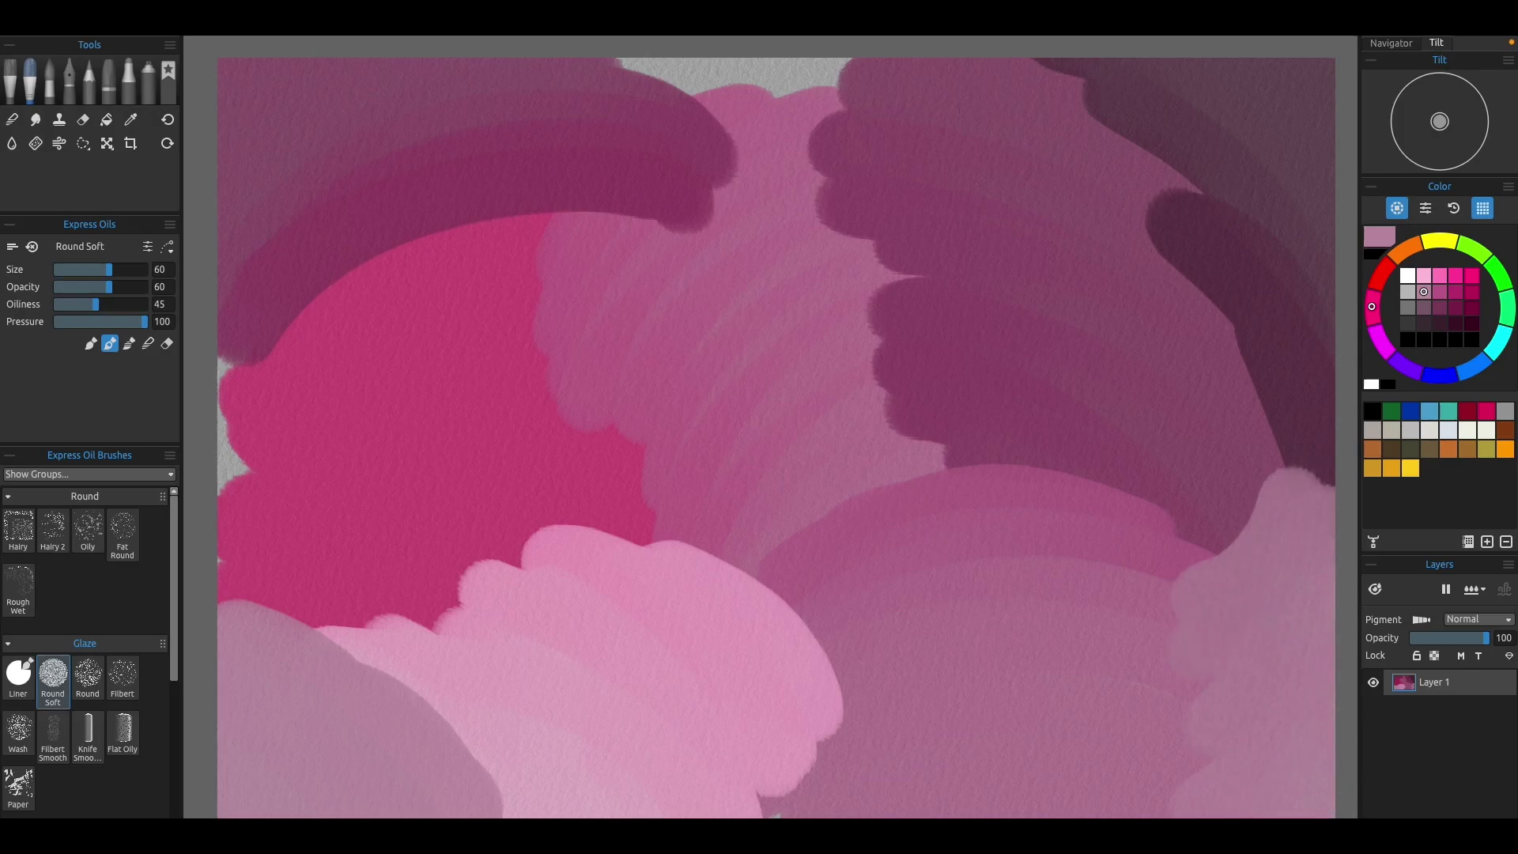
click(1440, 292)
mouse_move(1091, 806)
mouse_down()
mouse_move(841, 807)
mouse_move(1063, 814)
mouse_move(1170, 751)
mouse_up()
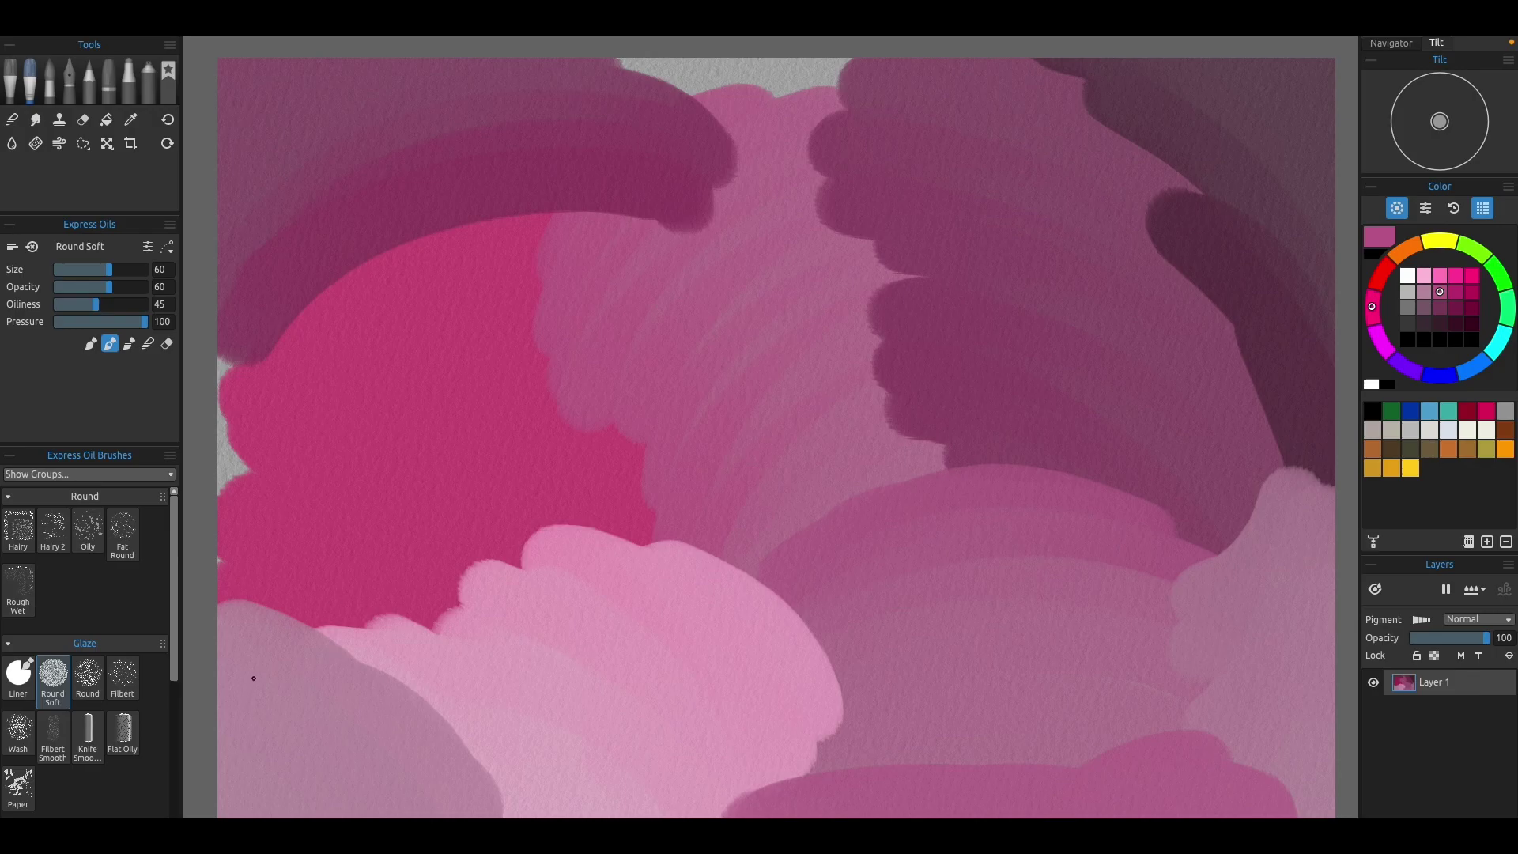
drag(226, 706, 269, 814)
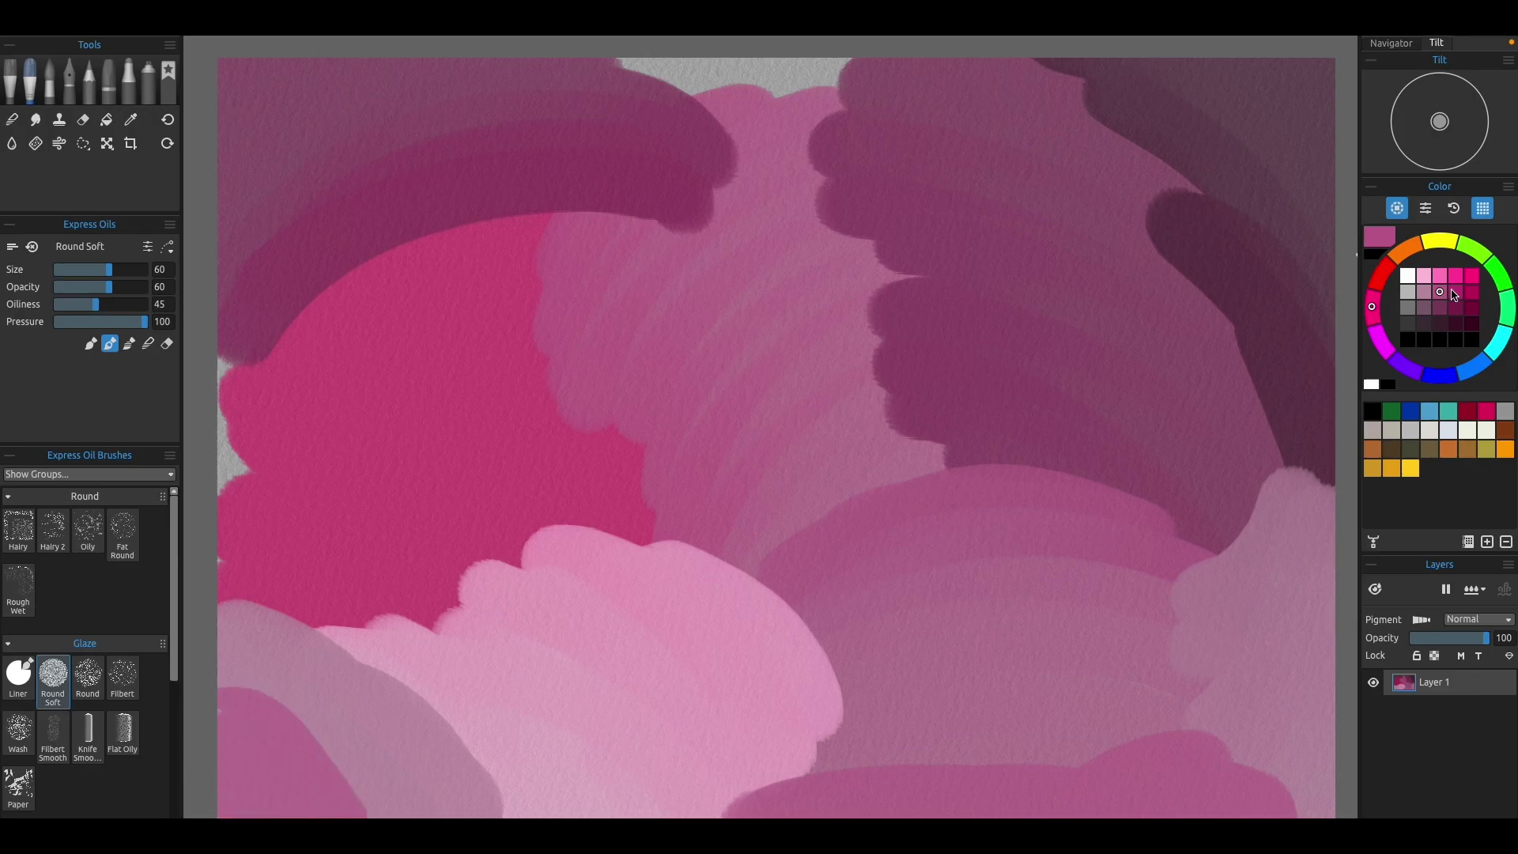
- Paint a light pink patch on the canvas's left edge beside the crimson area, replacing the mauve-pink stroke tried there
drag(217, 380, 269, 292)
key(ctrl+z)
click(1423, 275)
mouse_move(226, 355)
mouse_down()
mouse_move(198, 424)
mouse_move(268, 474)
mouse_move(261, 522)
mouse_up()
- Cover the bare gap at the canvas's top centre with a light pink patch, undoing and repainting strokes to refine its shape
mouse_move(806, 77)
mouse_down()
mouse_move(702, 102)
mouse_move(759, 237)
mouse_up()
key(ctrl+z)
mouse_move(545, 87)
mouse_down()
mouse_move(768, 52)
mouse_move(868, 190)
mouse_up()
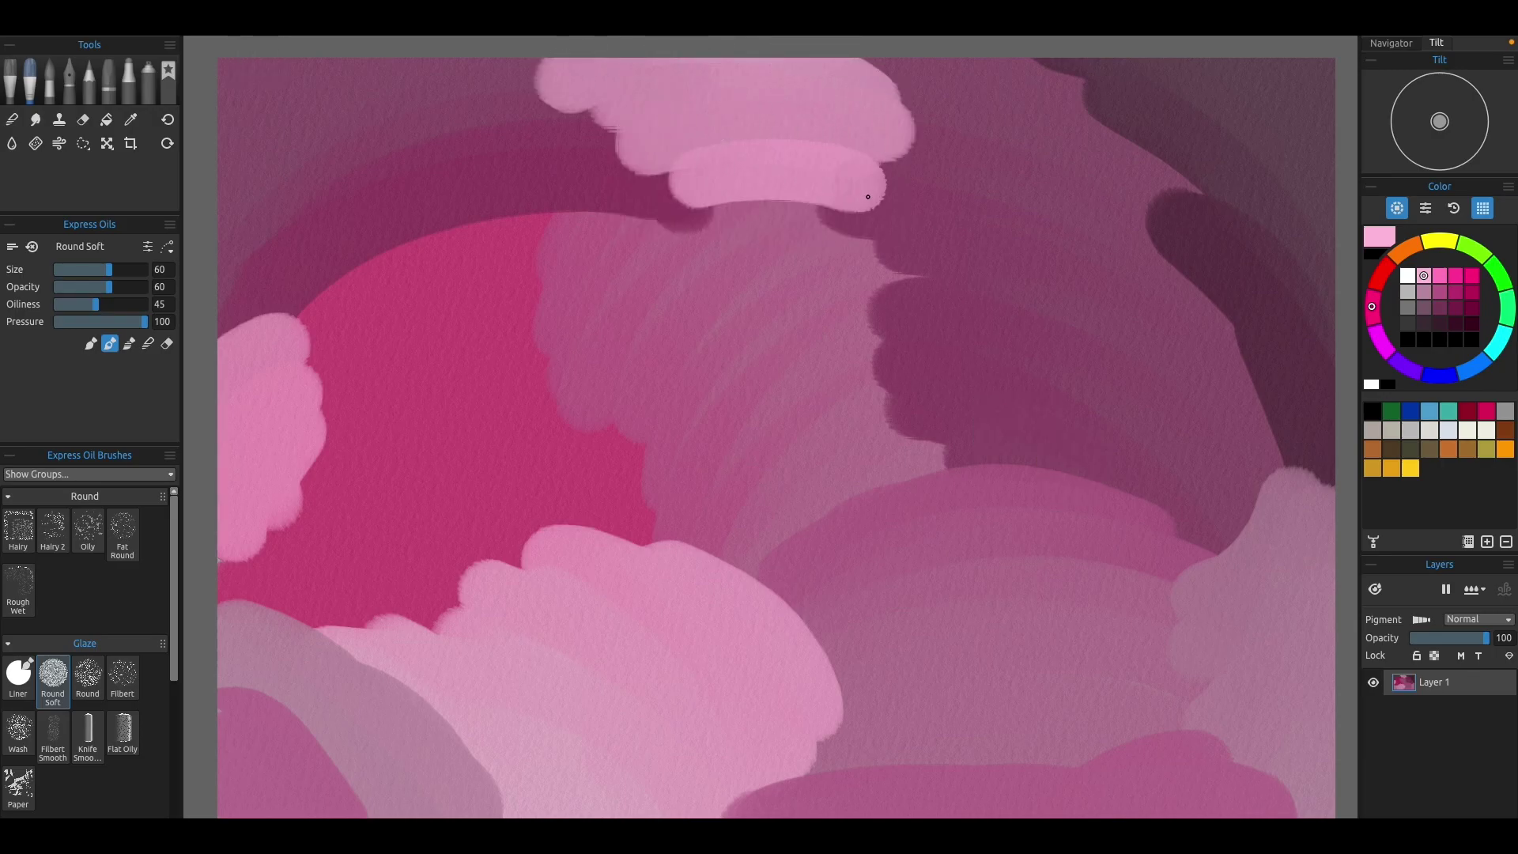
key(ctrl+z)
key(ctrl+z)
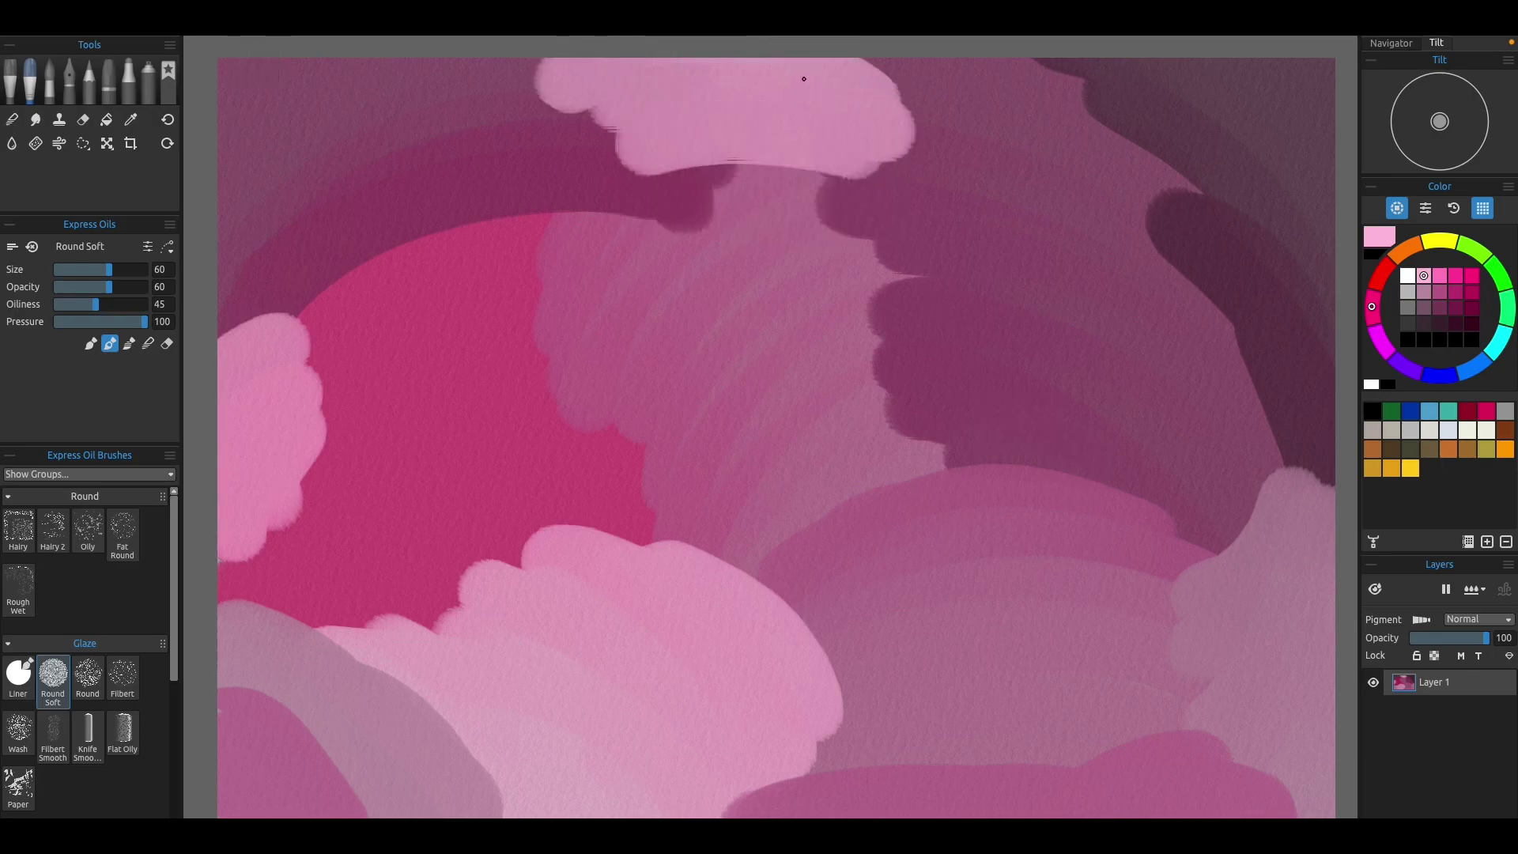
key(ctrl+z)
mouse_move(799, 77)
mouse_down()
mouse_move(854, 115)
mouse_move(917, 233)
mouse_up()
key(ctrl+z)
mouse_move(569, 75)
mouse_down()
mouse_move(902, 125)
mouse_move(708, 206)
mouse_move(711, 222)
mouse_up()
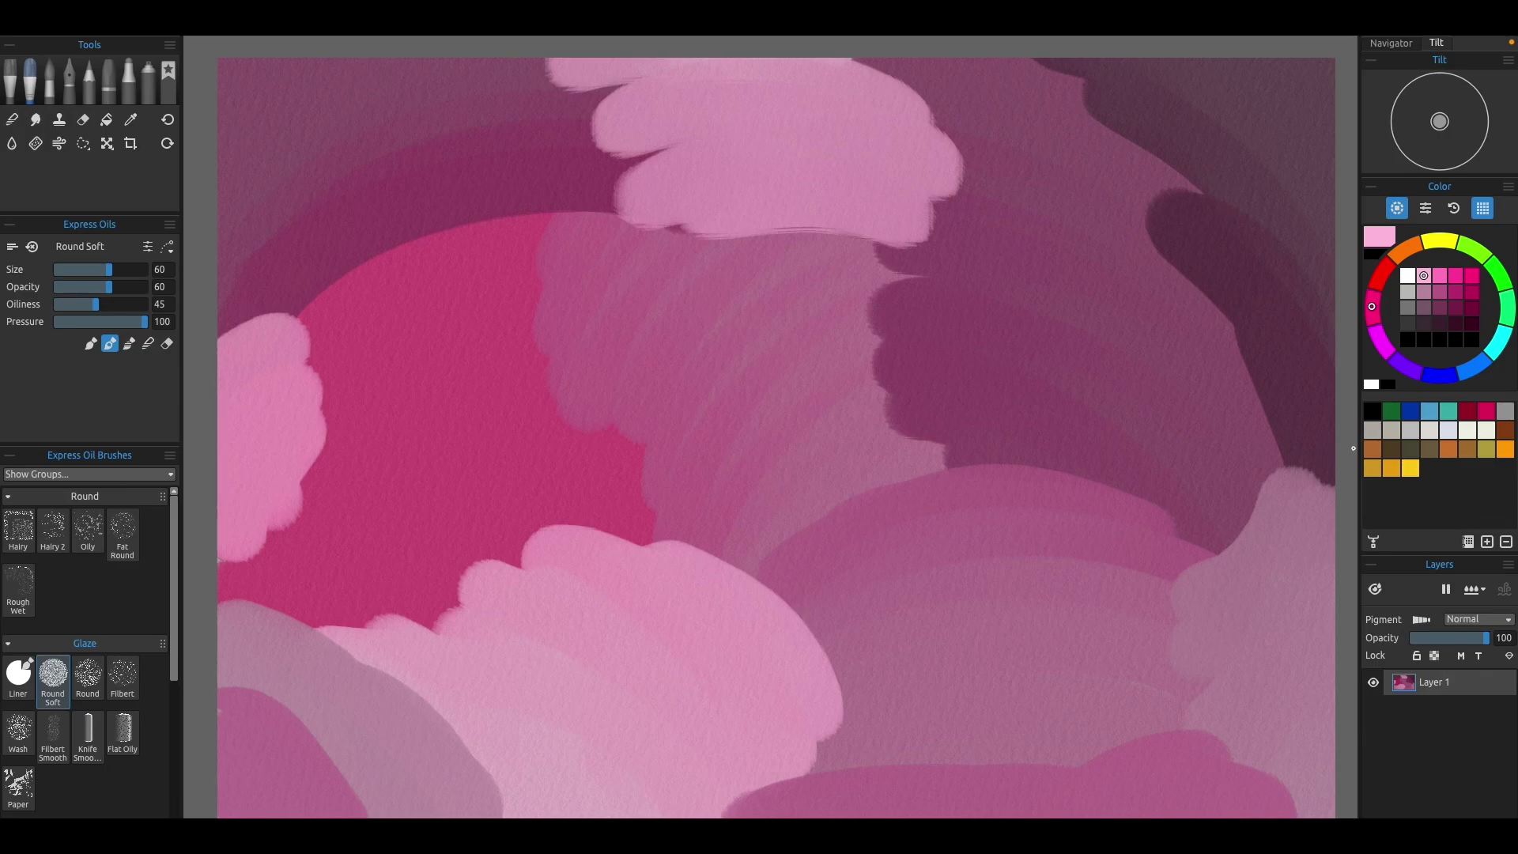
key(ctrl+z)
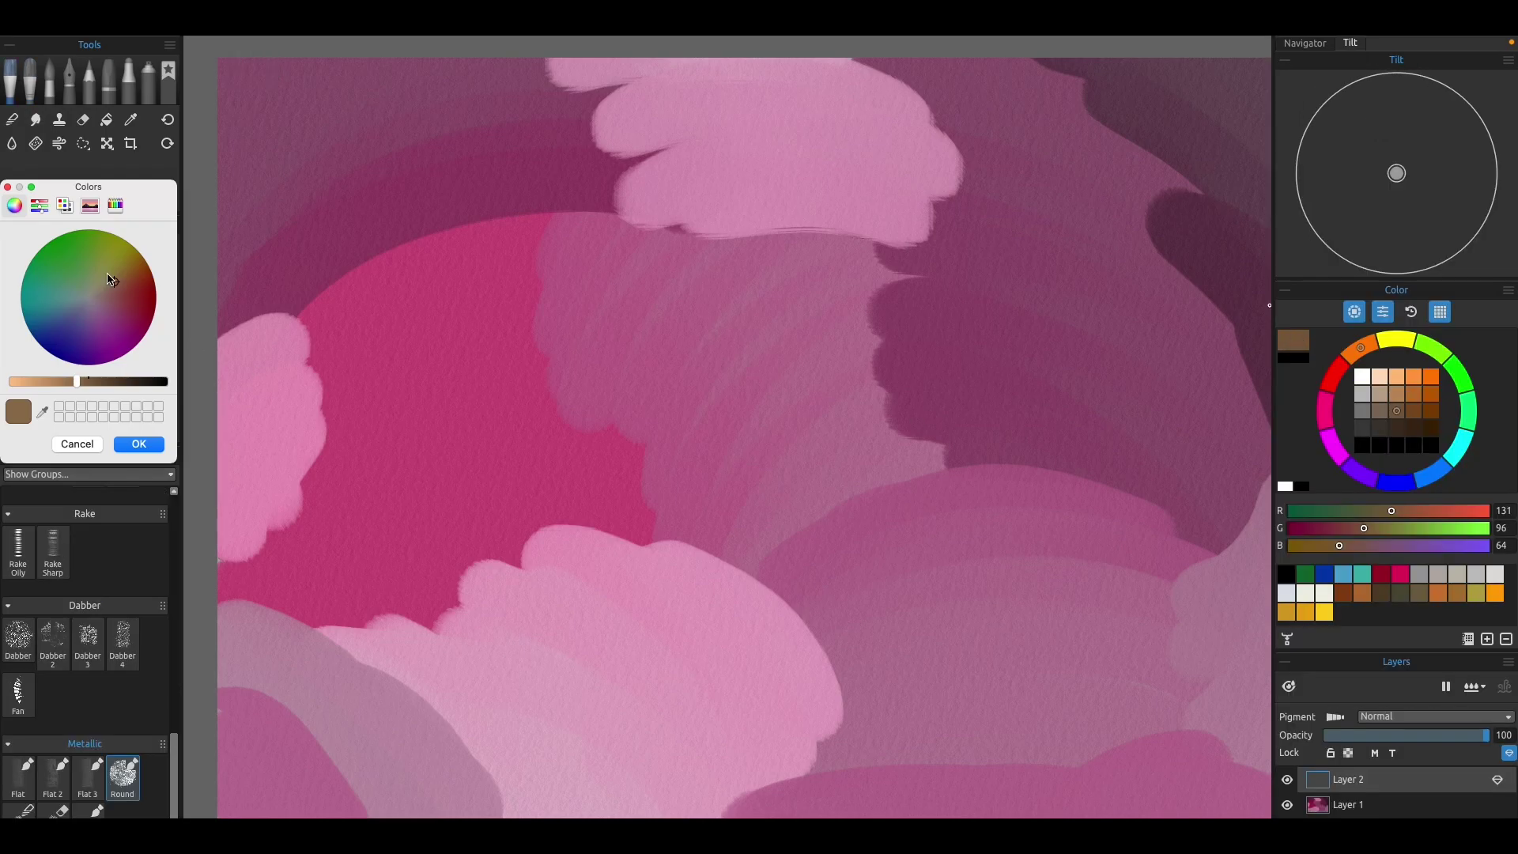
- Lighten the brush colour to a light bronze with RGB values 197, 153 and 108
drag(109, 186, 1382, 41)
drag(1315, 319, 1315, 283)
click(1323, 200)
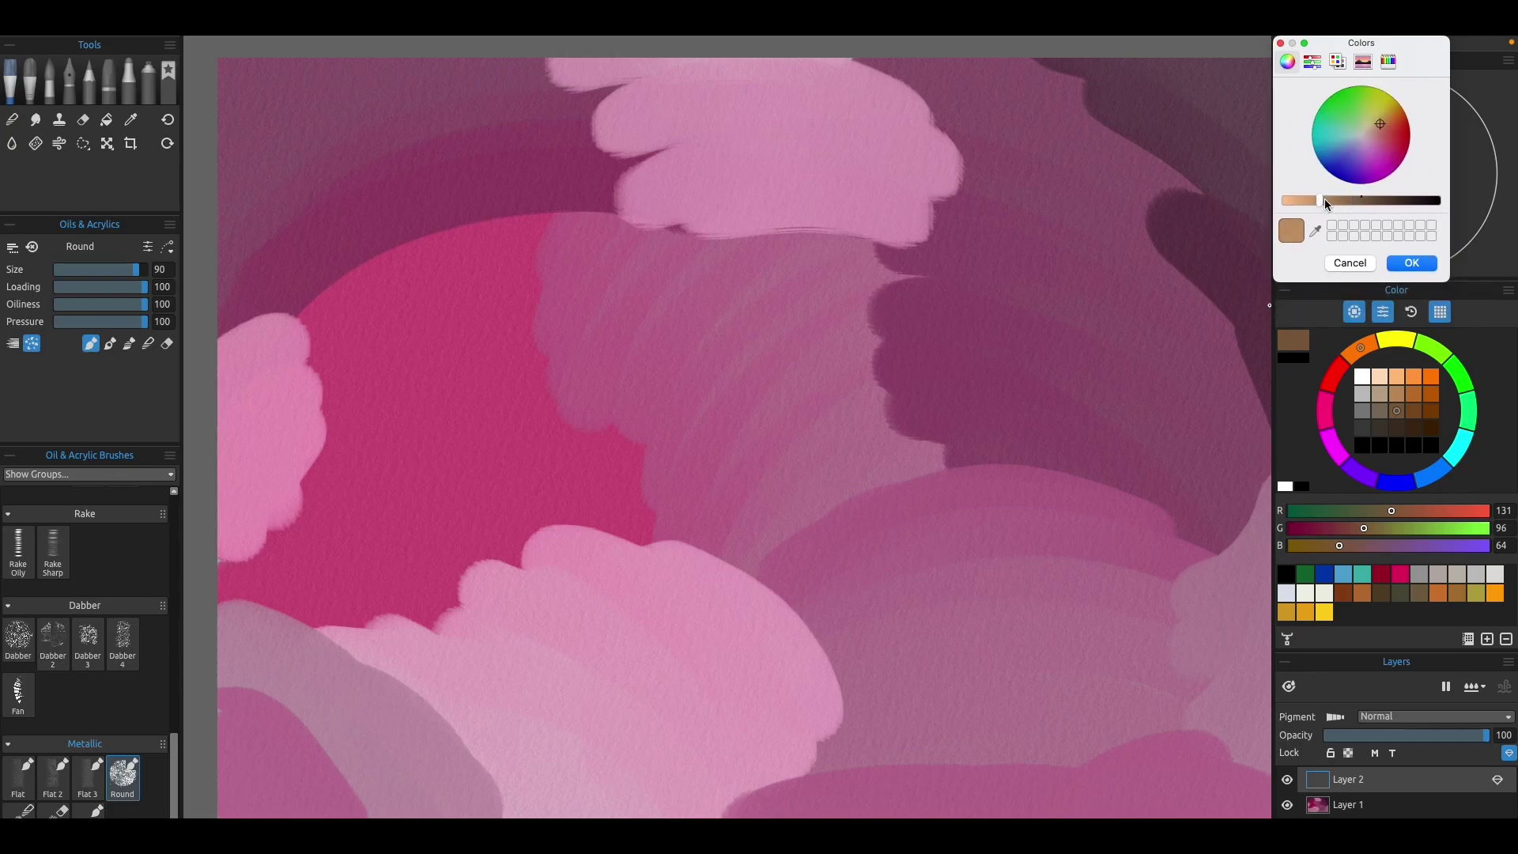
key(Return)
- Paint a thick metallic bronze band across the upper centre at brush size 100 and a narrower curved one on the right side
key(bracketright)
key(bracketright)
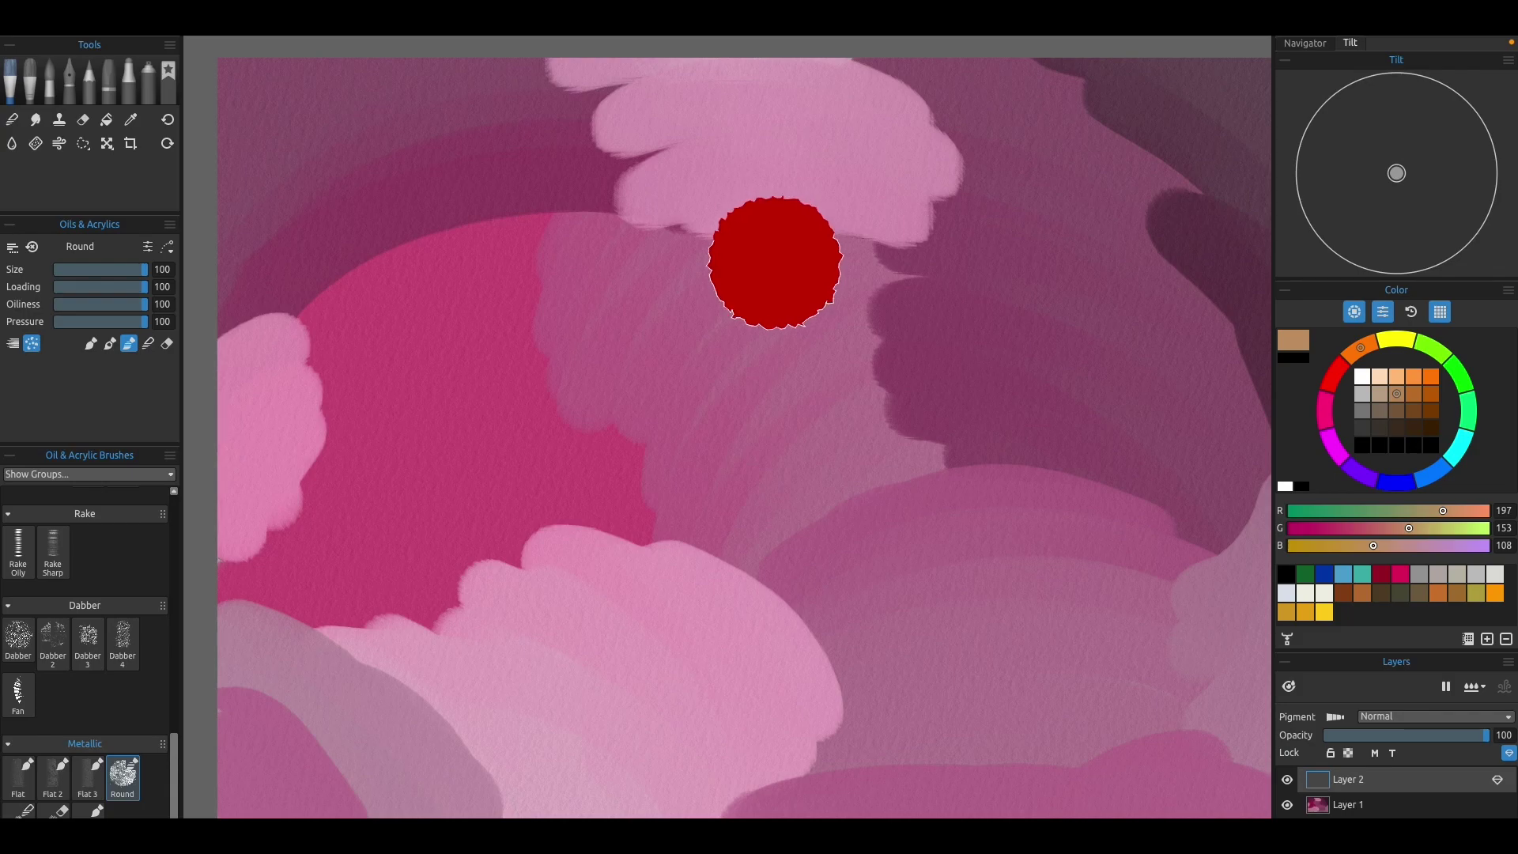
mouse_move(840, 227)
mouse_down()
mouse_move(613, 237)
mouse_move(565, 202)
mouse_up()
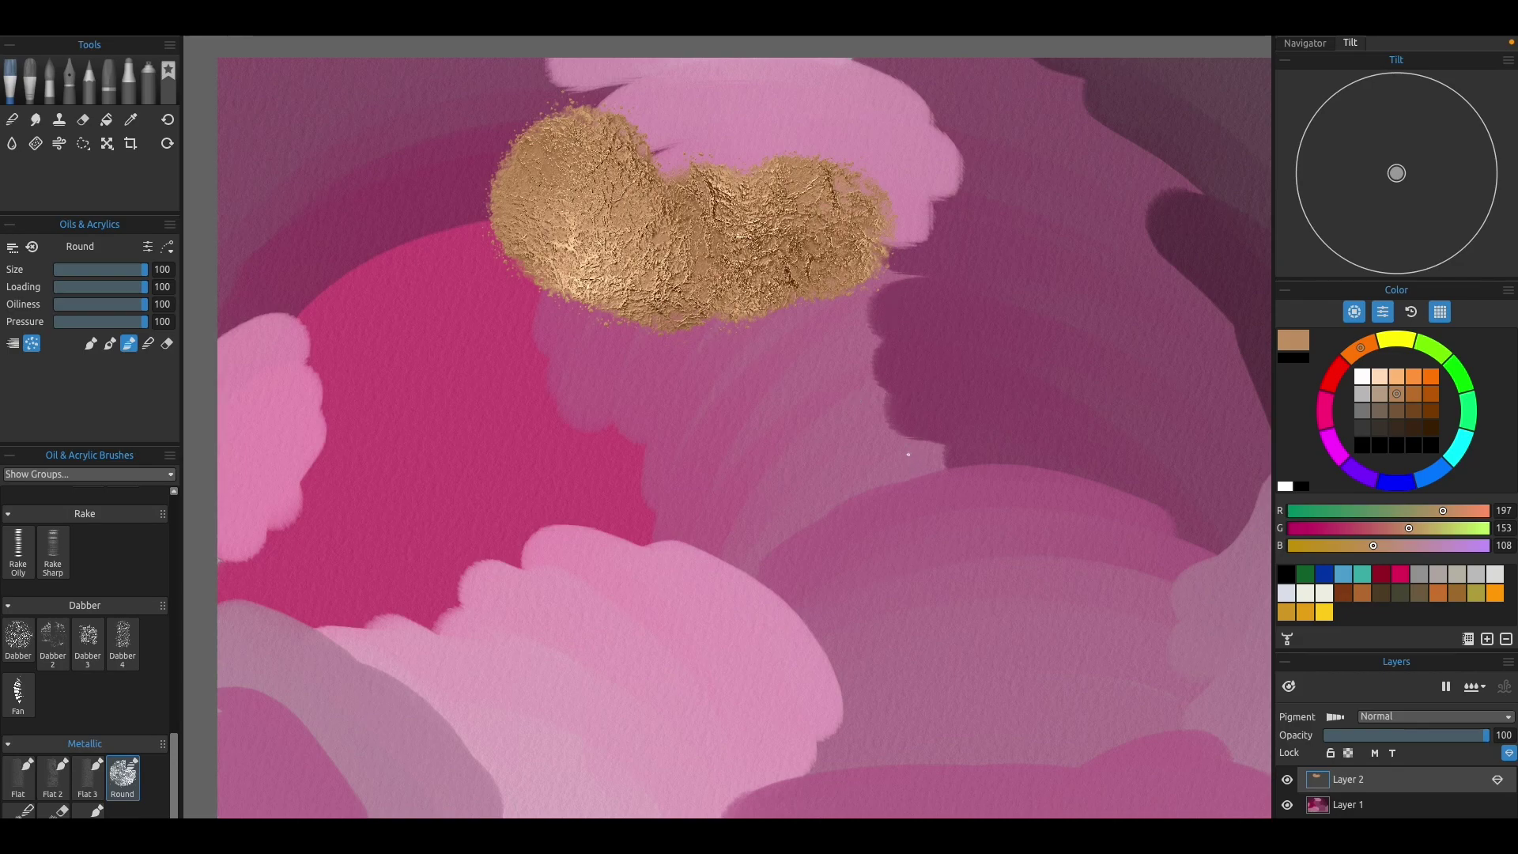
key(bracketleft)
key(bracketleft)
mouse_move(905, 447)
mouse_down()
mouse_move(1028, 435)
mouse_move(1146, 577)
mouse_move(1178, 656)
mouse_up()
- Reduce the metallic brush size to 35 and paint a thin bronze line along the light pink patch on the left edge
key(bracketleft)
key(bracketleft)
key(bracketleft)
key(bracketleft)
mouse_move(304, 340)
mouse_down()
mouse_move(317, 474)
mouse_move(225, 577)
mouse_move(292, 512)
mouse_up()
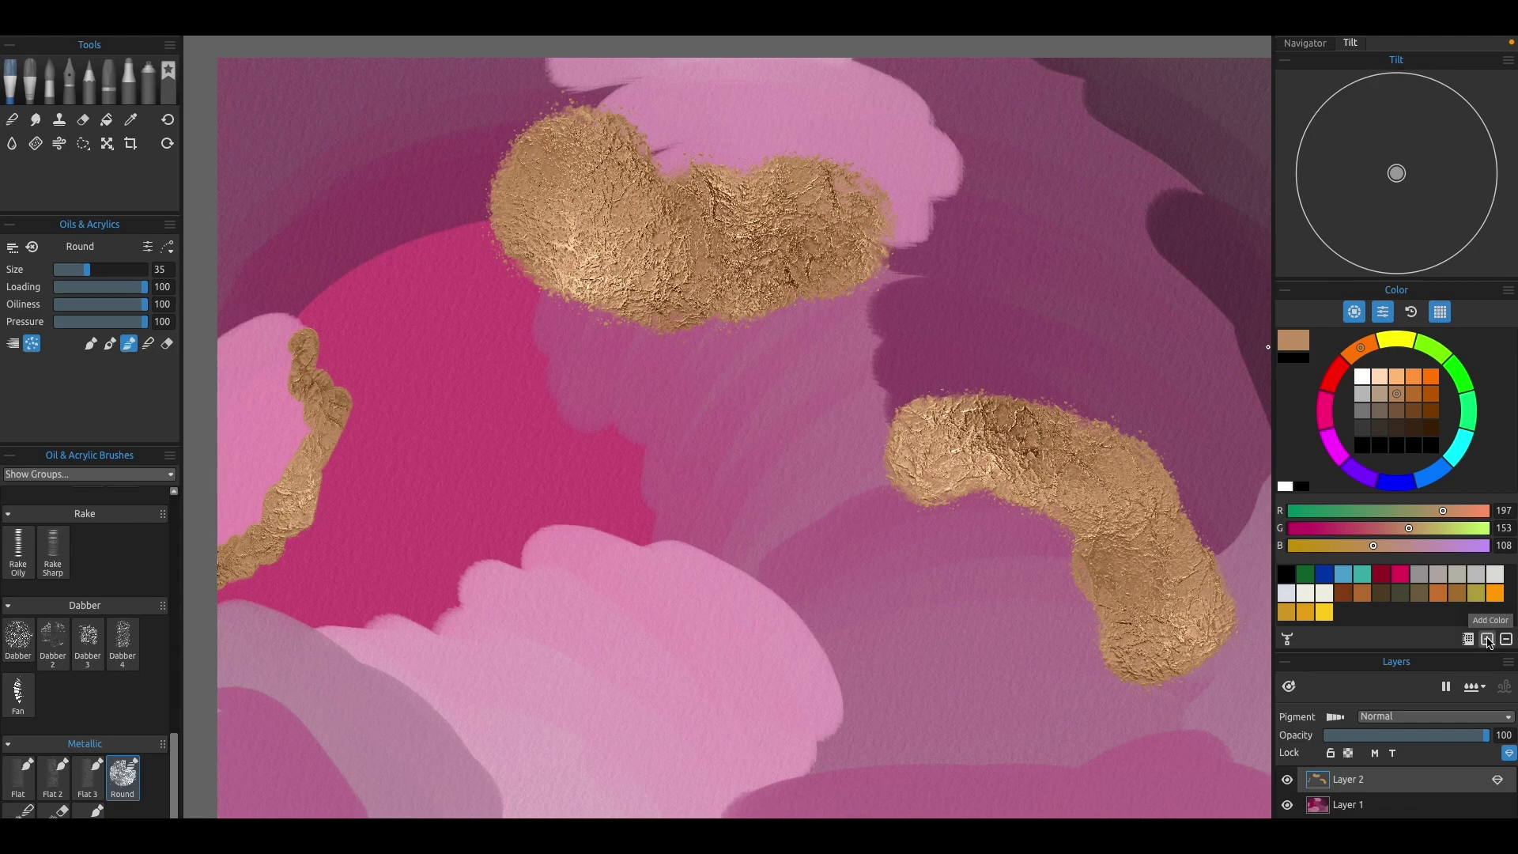
- Save the bronze to the colour swatches and set the brush colour to dusty pink with RGB values 208, 159 and 176
click(1487, 638)
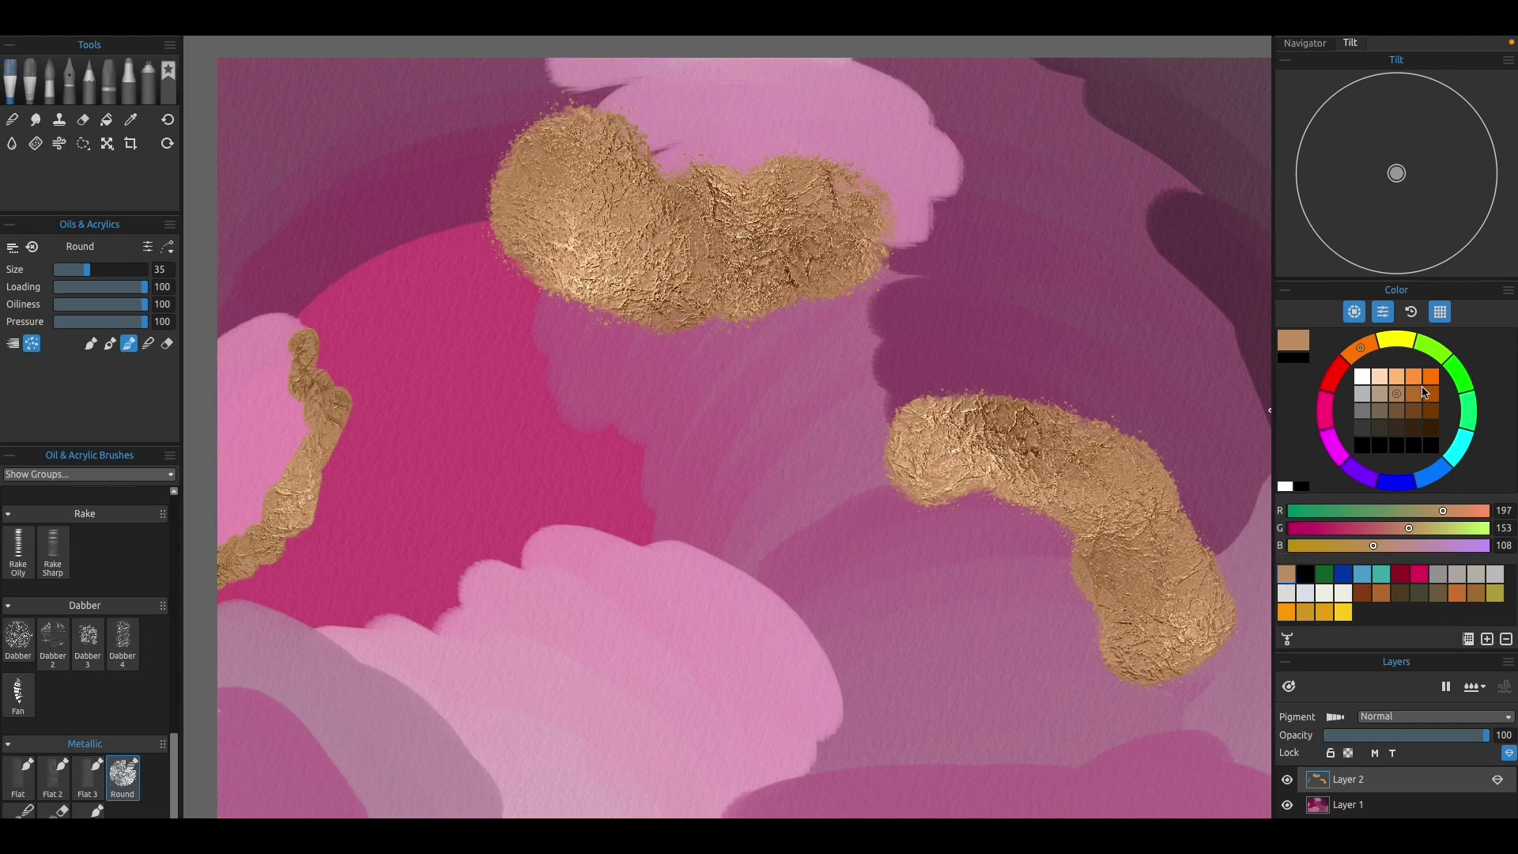
click(1299, 342)
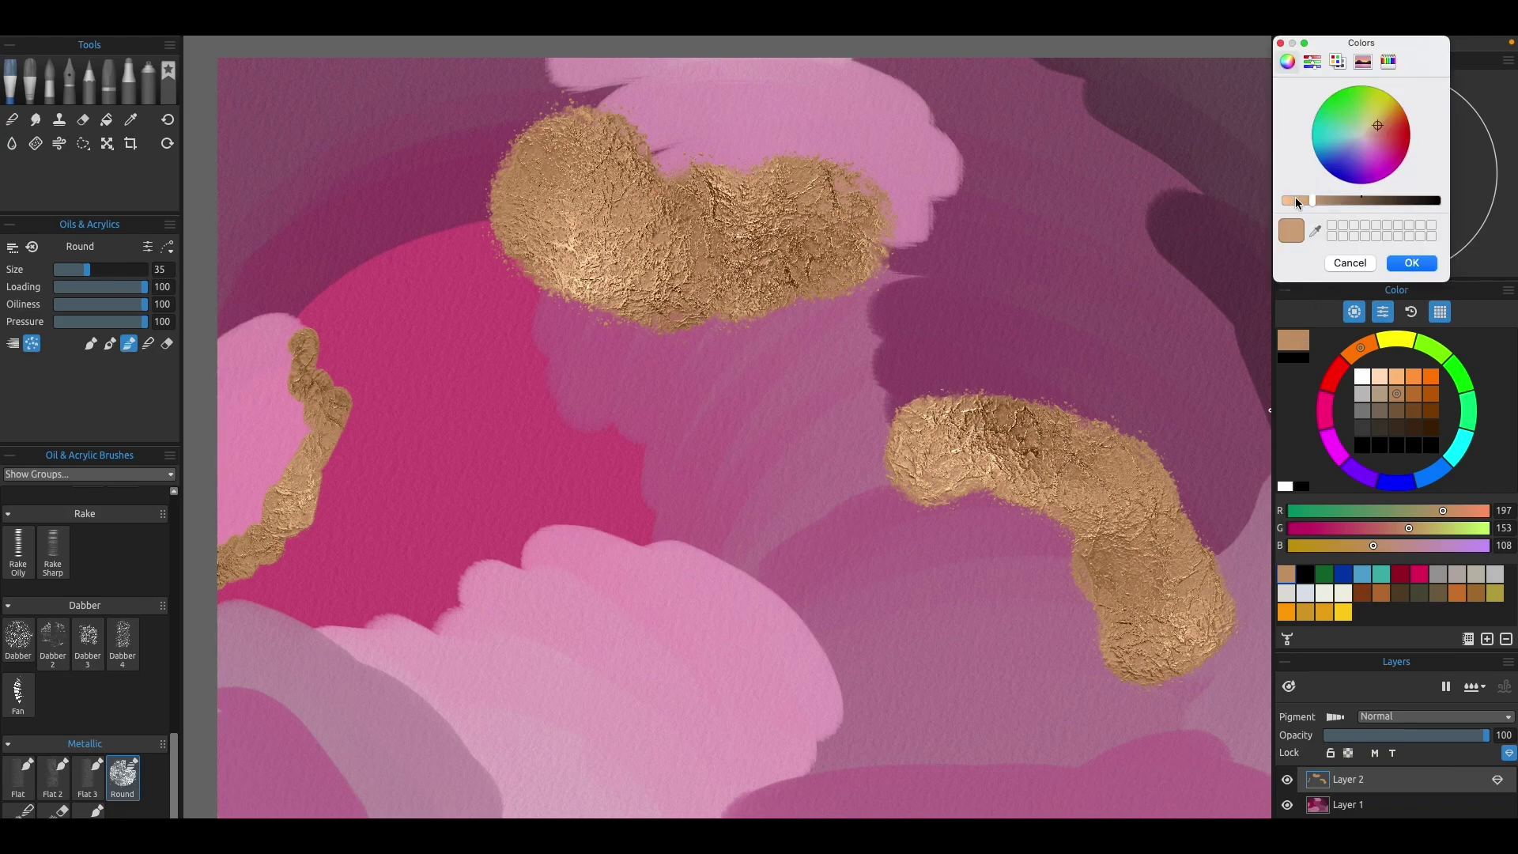
mouse_move(1385, 136)
mouse_down()
mouse_move(1386, 123)
mouse_move(1373, 141)
mouse_up()
click(1412, 264)
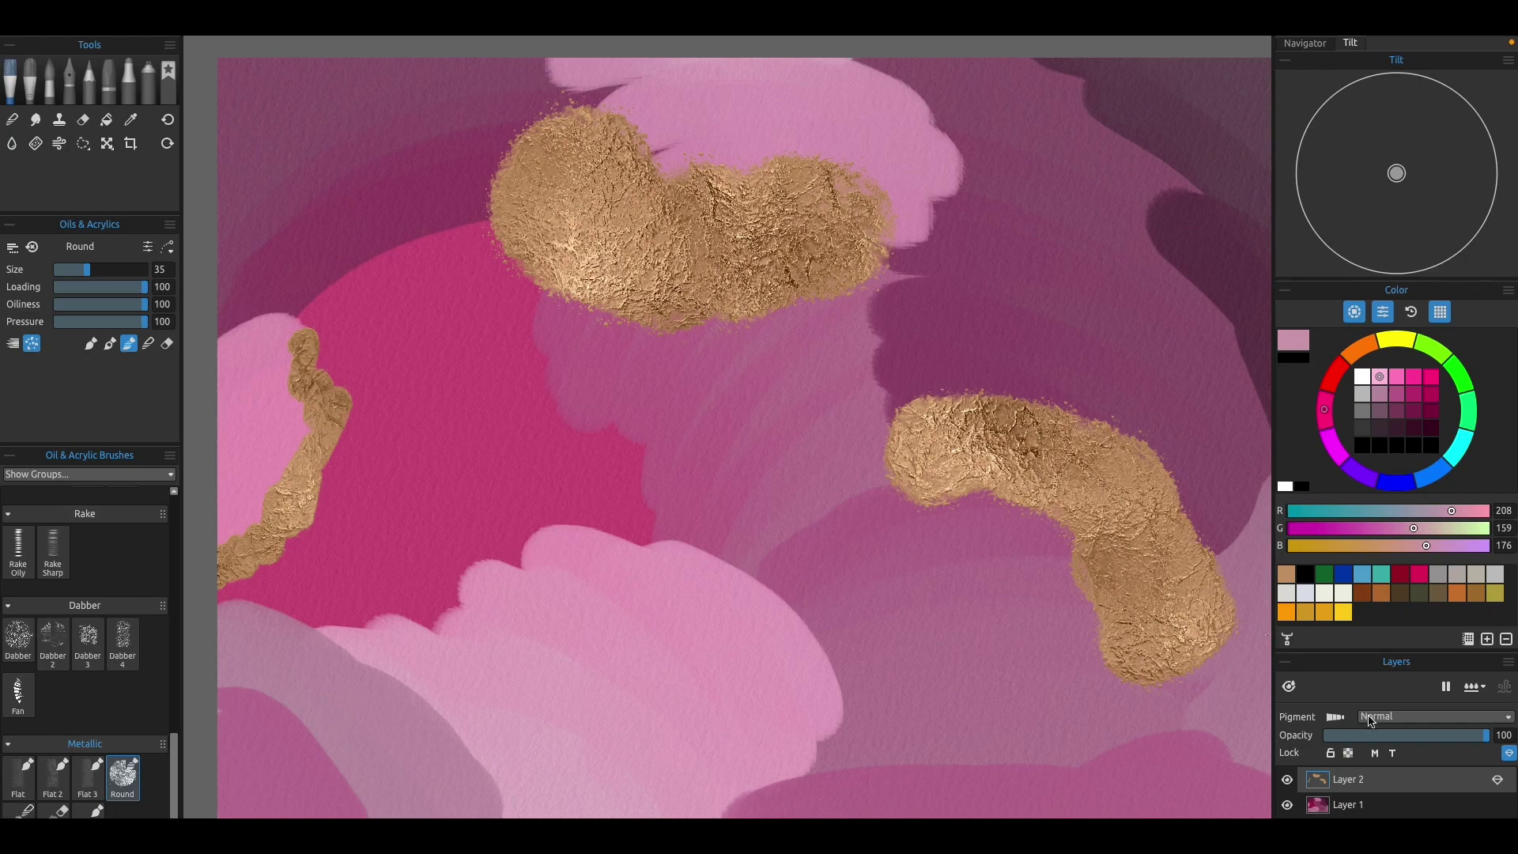
- Add a new metallic layer and outline the lower light pink area in dusty pink, removing the extra stroke tried in the upper-right corner
key(super+shift+n)
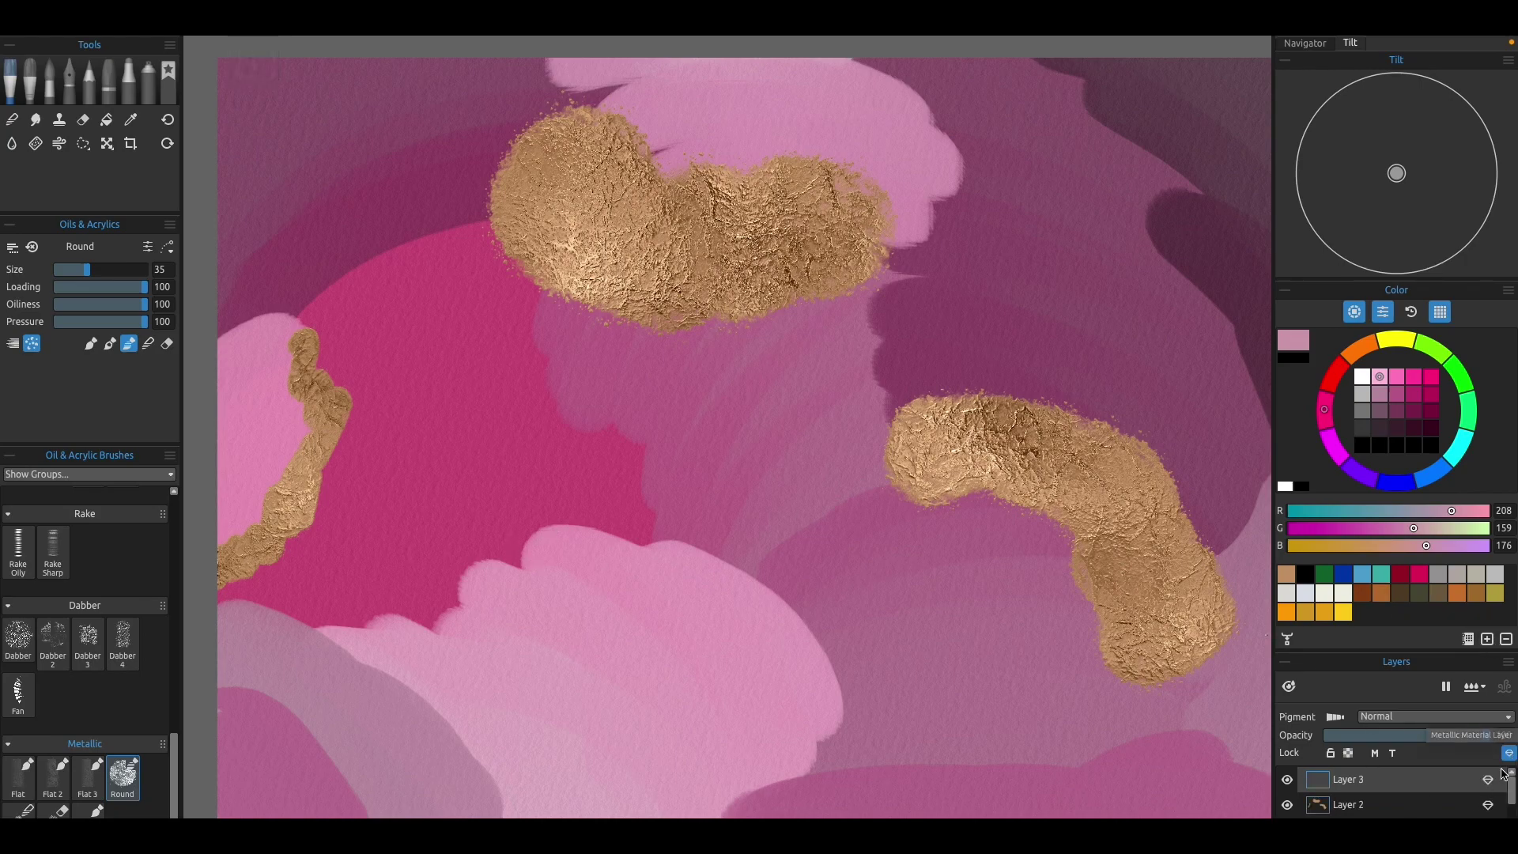
mouse_move(504, 567)
mouse_down()
mouse_move(359, 613)
mouse_move(522, 546)
mouse_move(666, 546)
mouse_move(802, 626)
mouse_move(831, 690)
mouse_move(807, 771)
mouse_up()
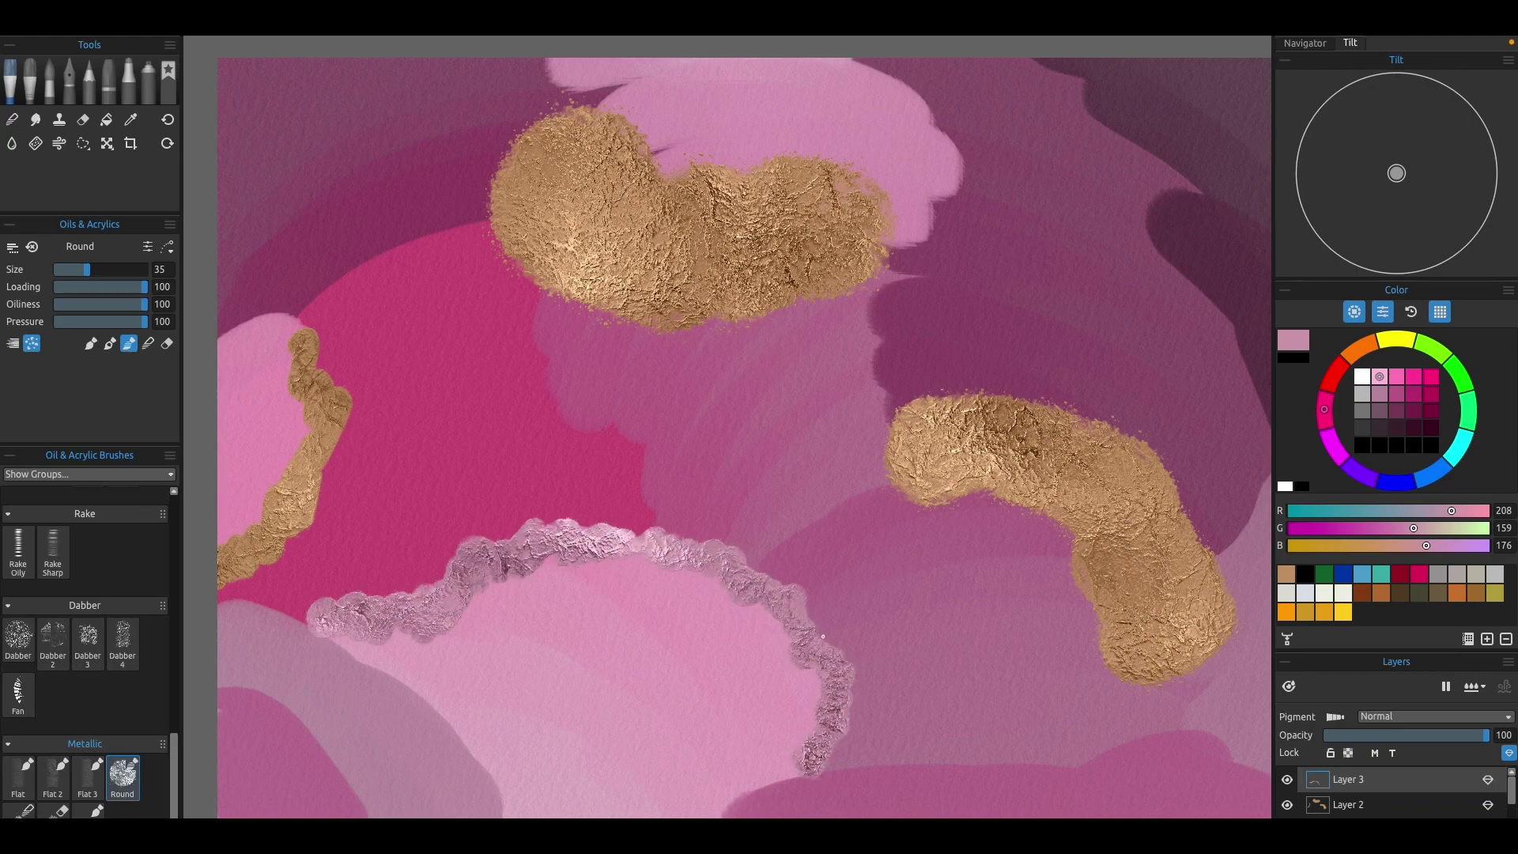
drag(1035, 61, 1186, 184)
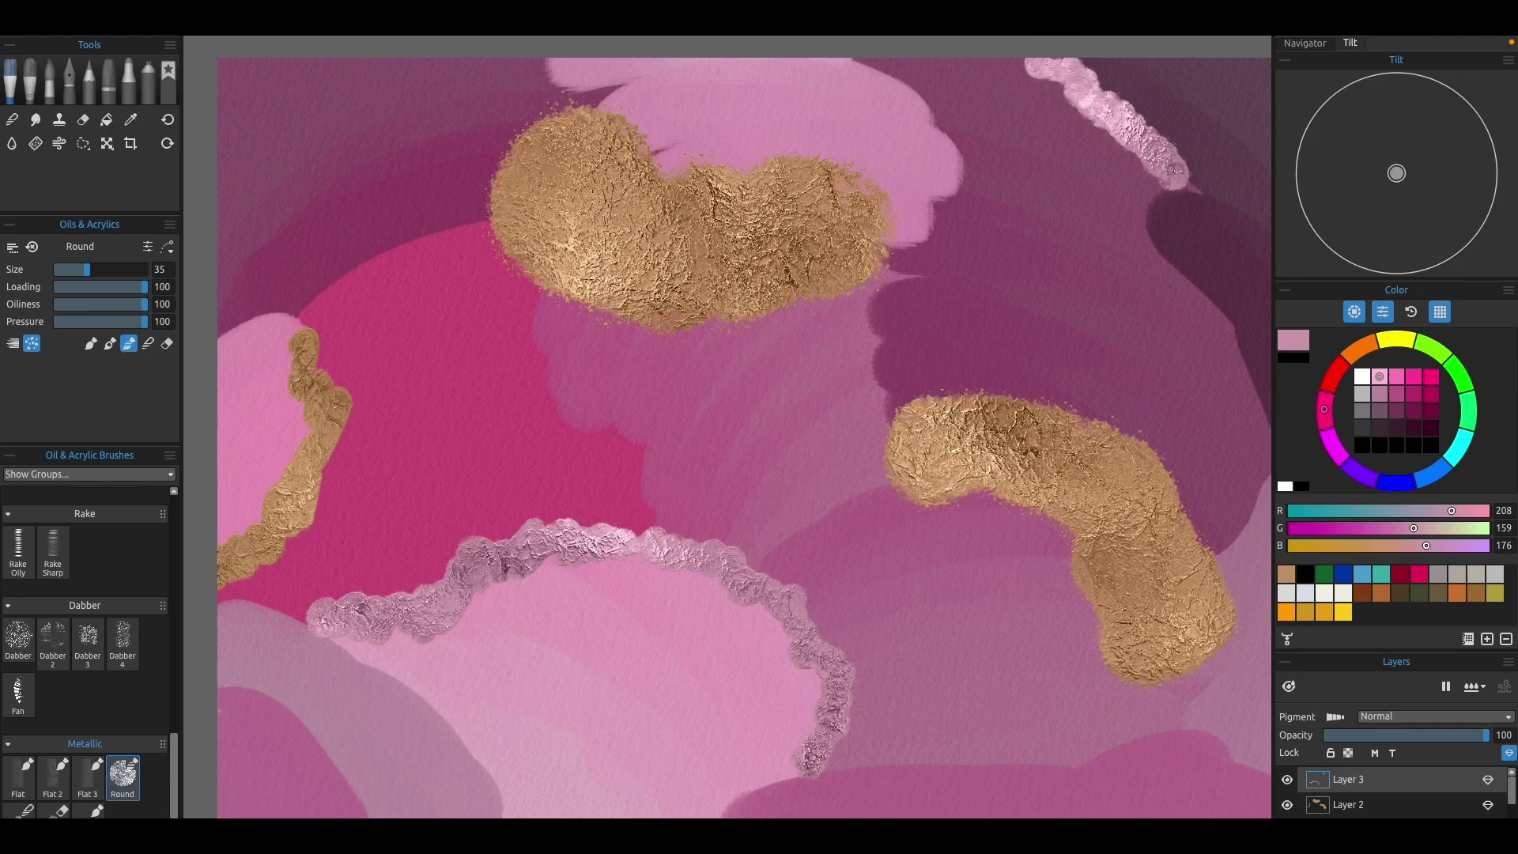
key(ctrl+z)
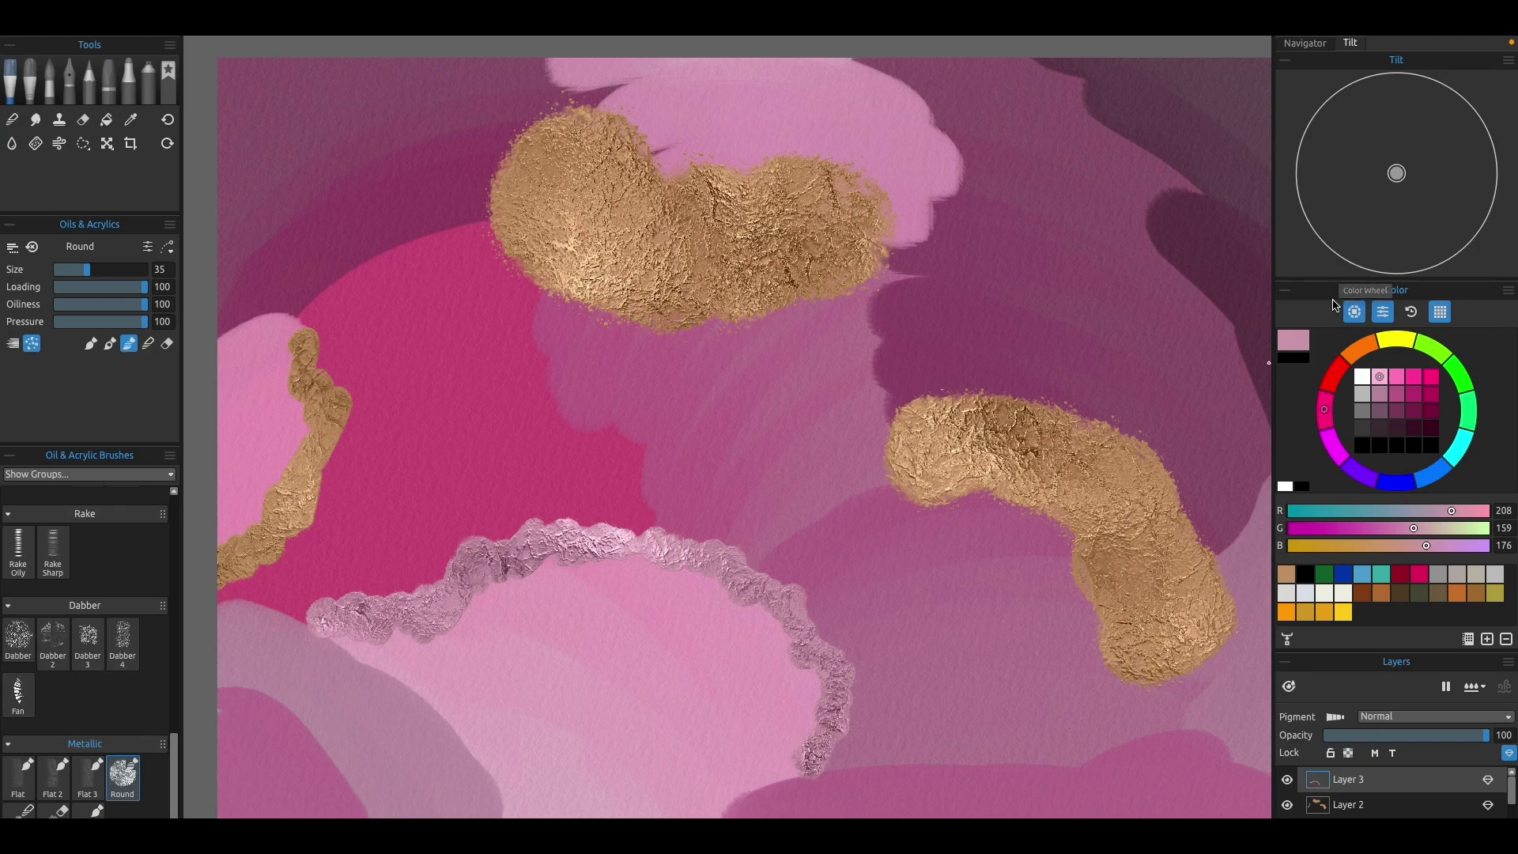
- Save the dusty pink to the colour swatches and set the brush colour to coral with RGB values 218, 128 and 122
click(1487, 639)
click(1294, 340)
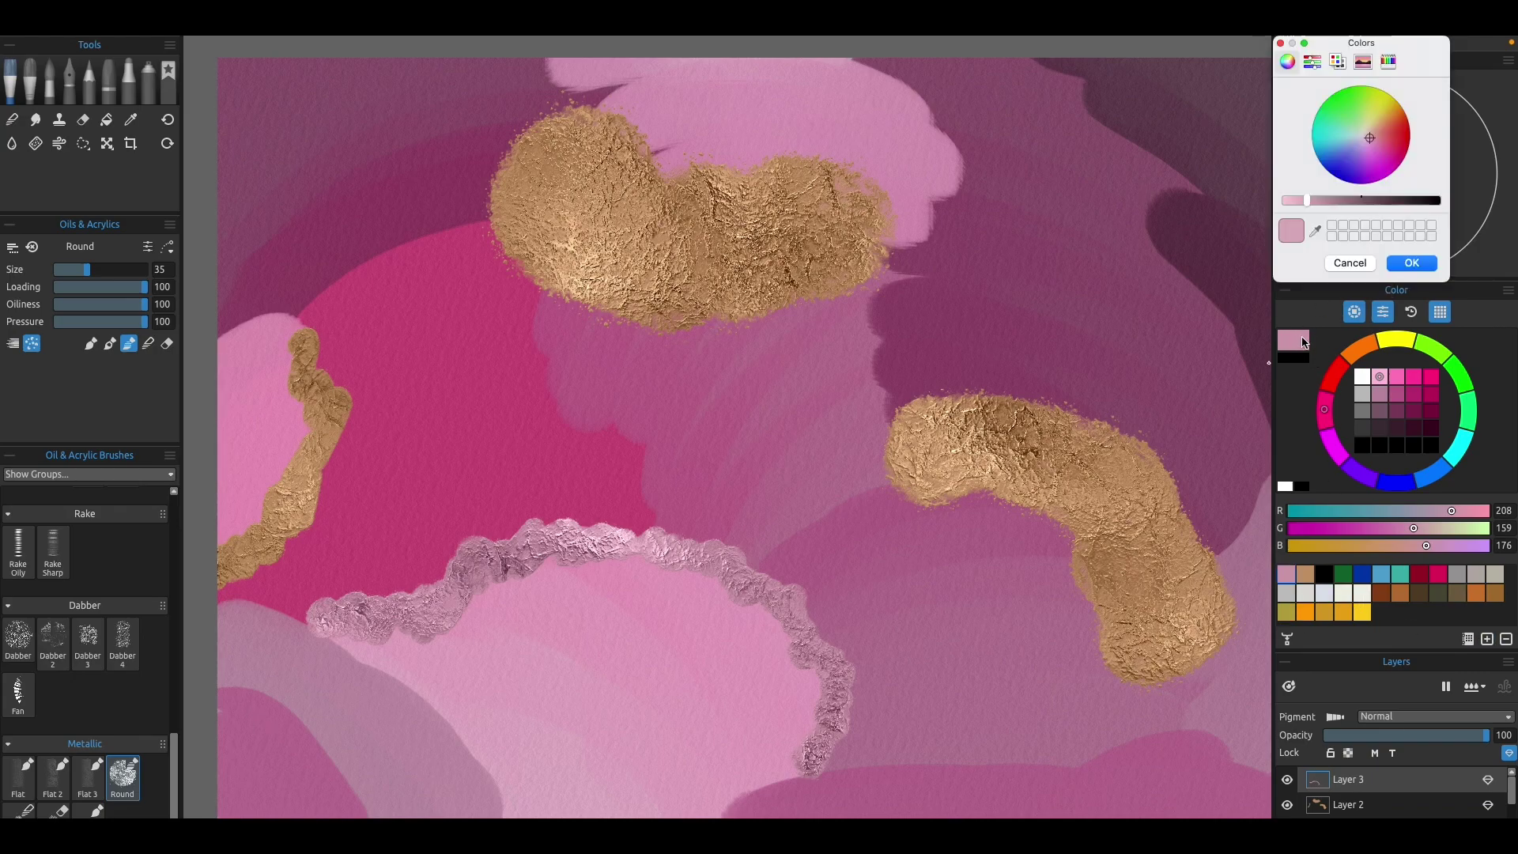
click(1382, 135)
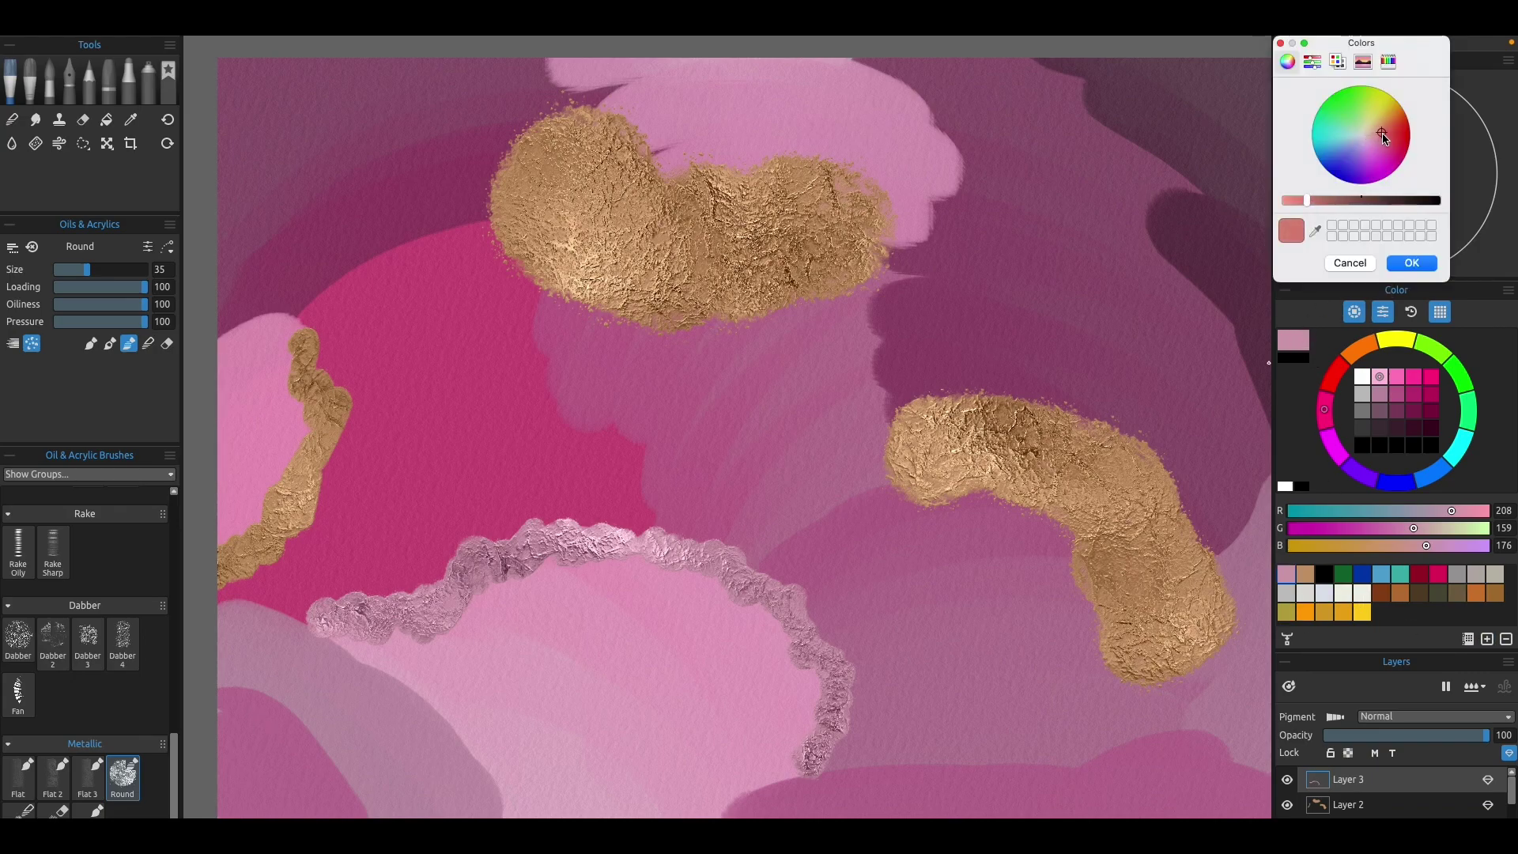
click(1412, 263)
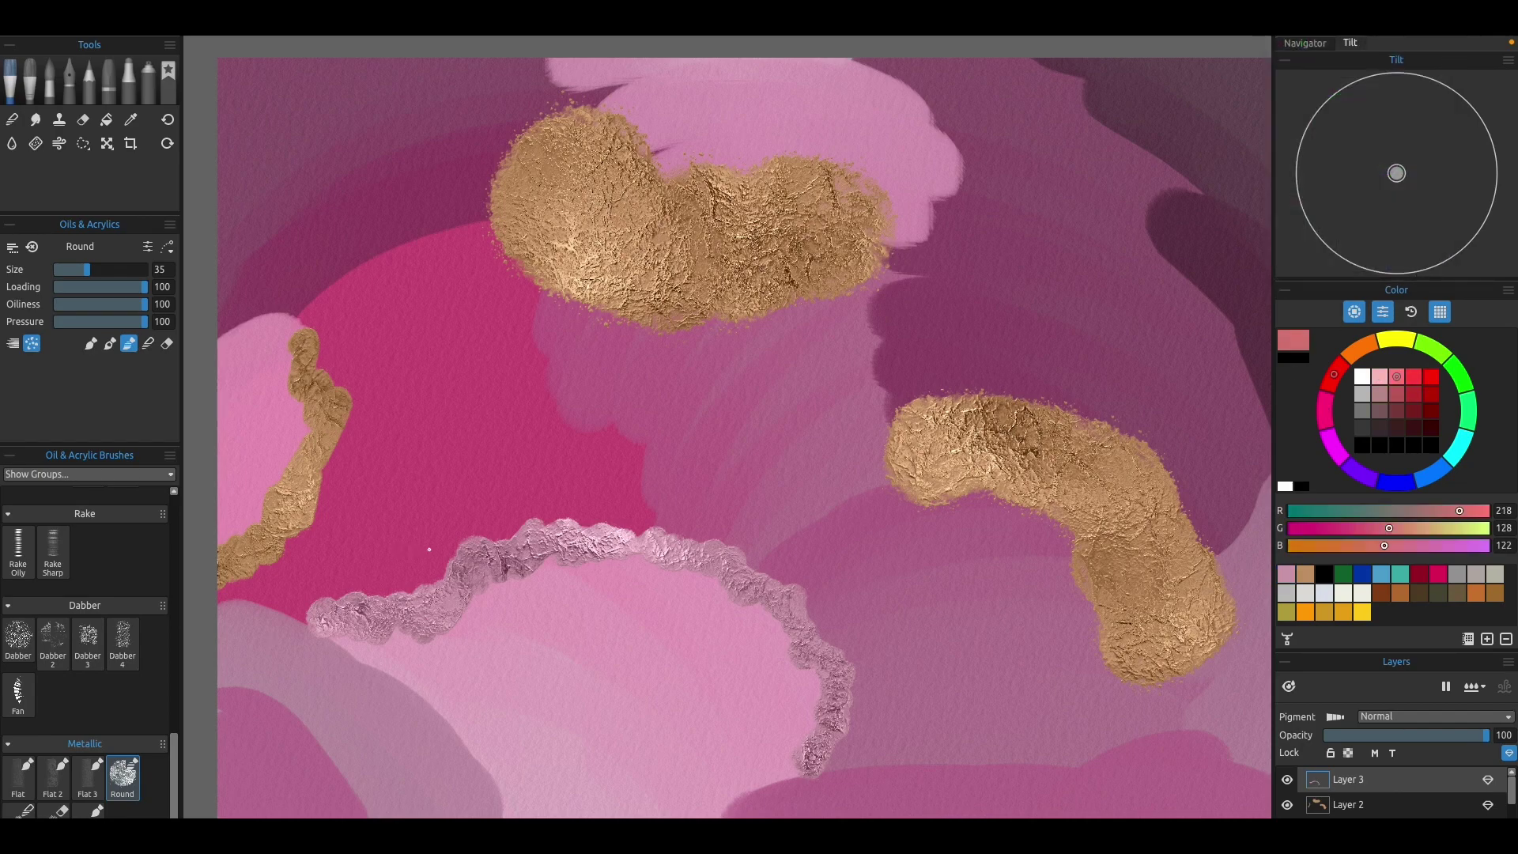
- Paint a metallic coral line along the edge of the lower-left dusty mauve area and save the coral as a swatch
mouse_move(224, 600)
mouse_down()
mouse_move(328, 632)
mouse_move(412, 691)
mouse_move(510, 818)
mouse_up()
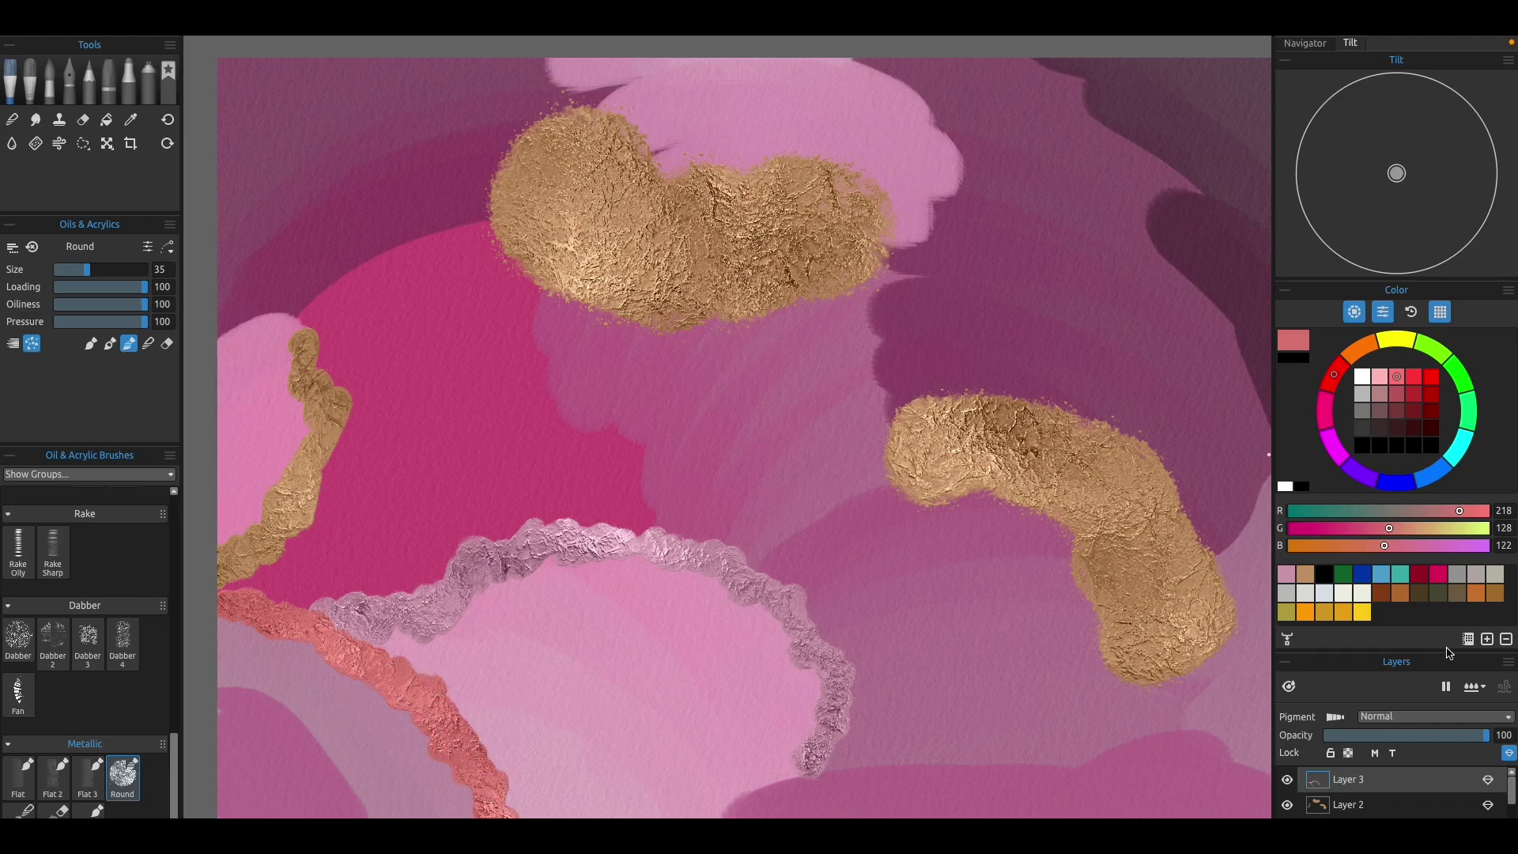
click(1488, 639)
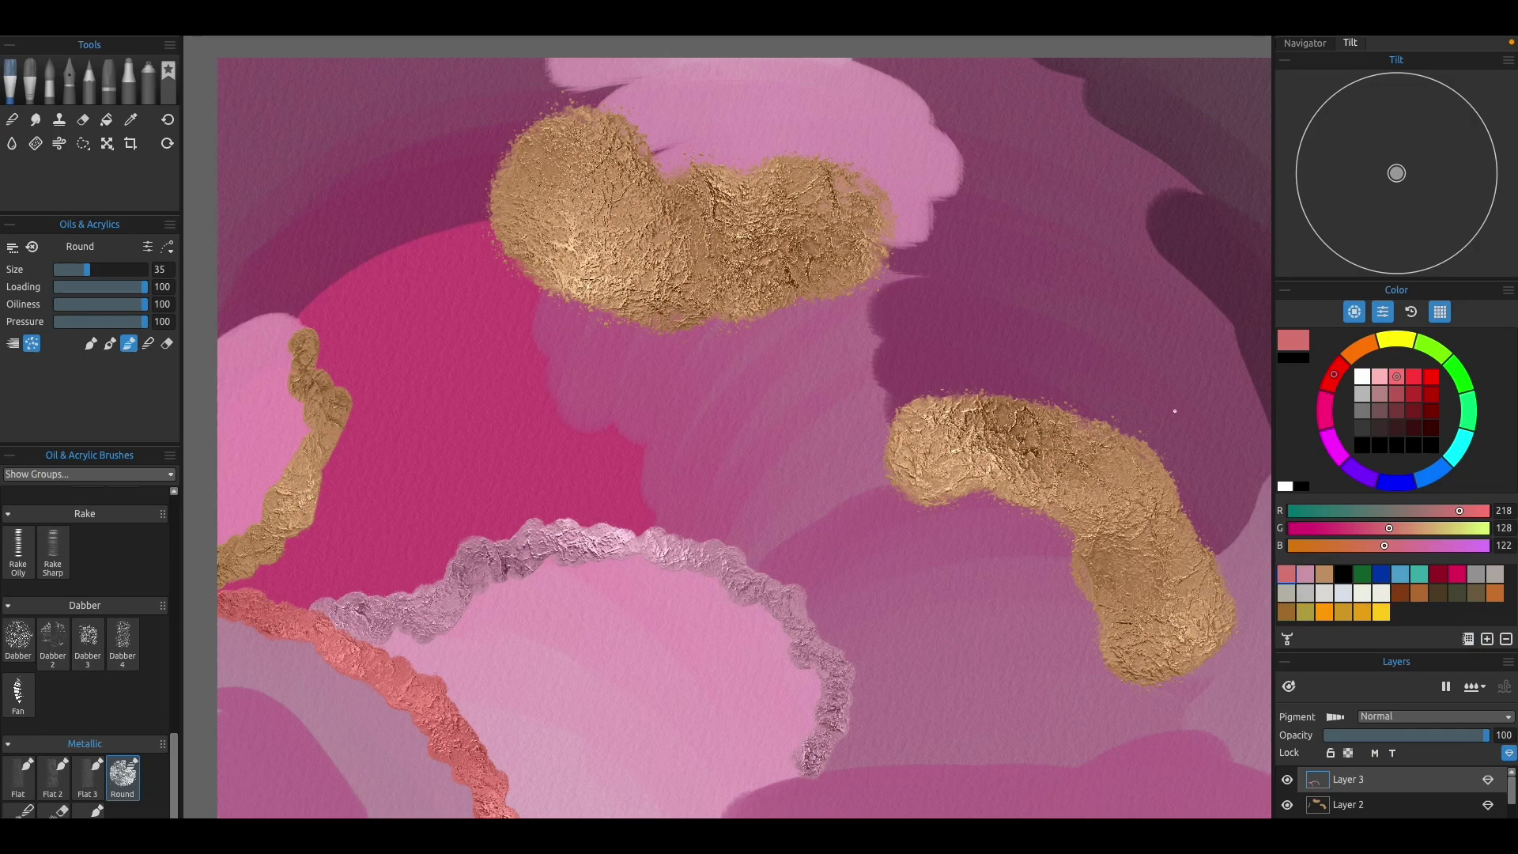
- Extend the bronze outline over the top of the left light pink patch on Layer 2 using the saved bronze swatch
click(1324, 574)
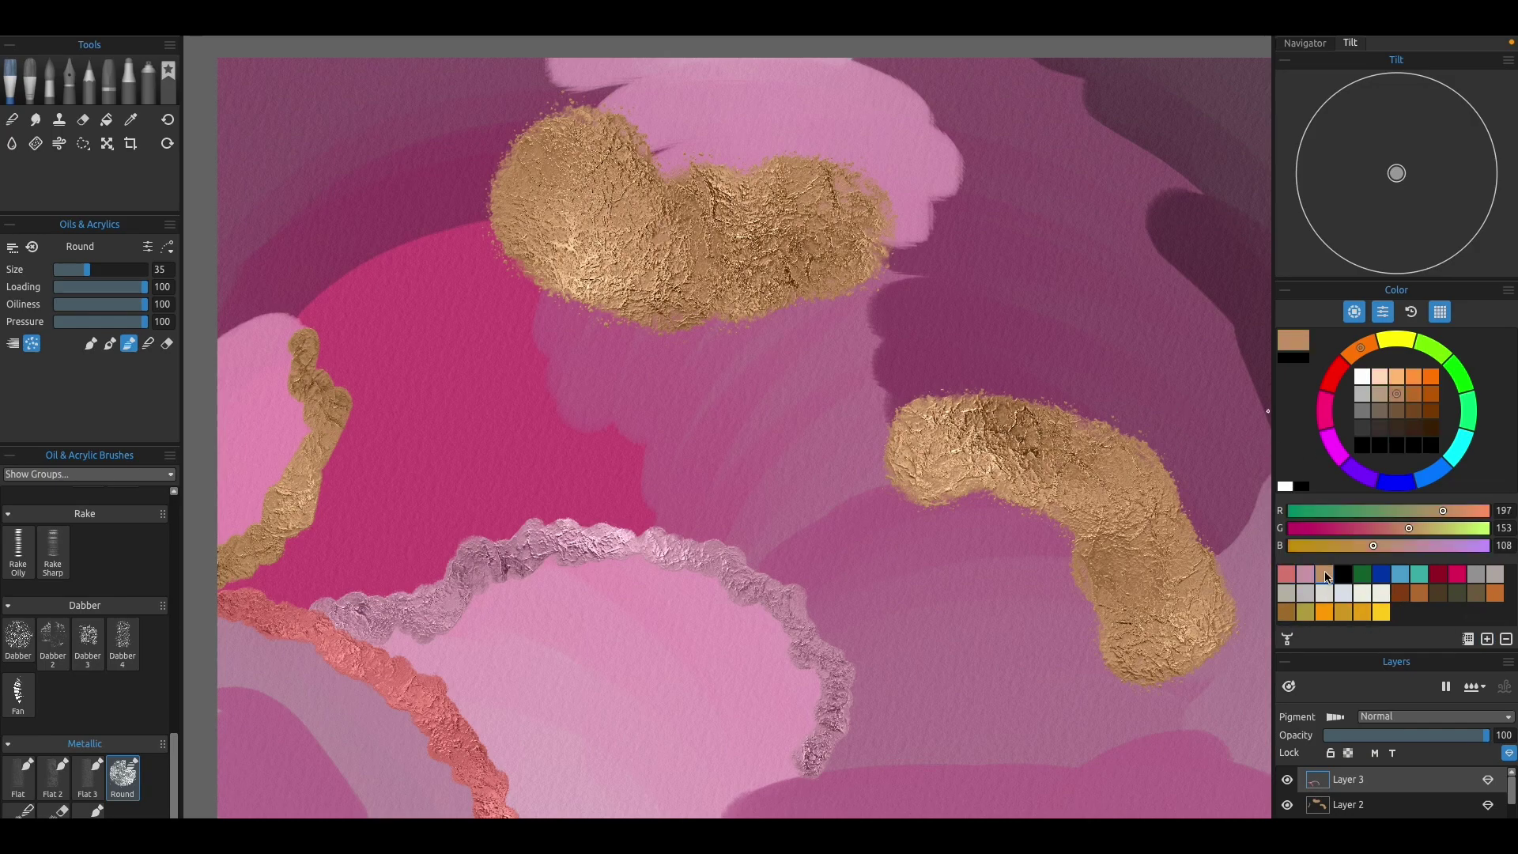
click(1395, 805)
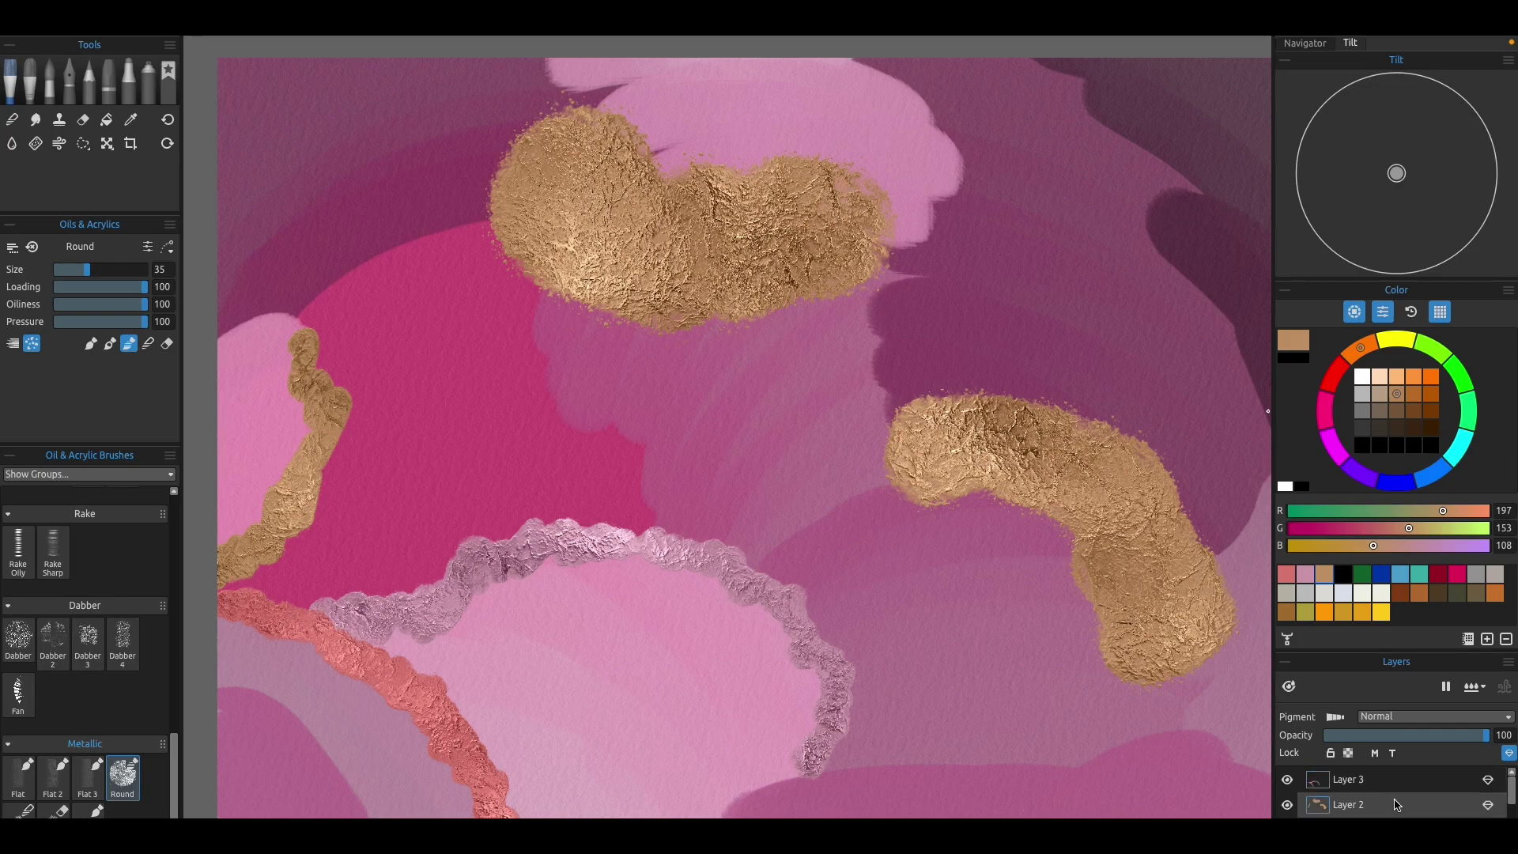
mouse_move(297, 336)
mouse_down()
mouse_move(280, 310)
mouse_move(213, 330)
mouse_up()
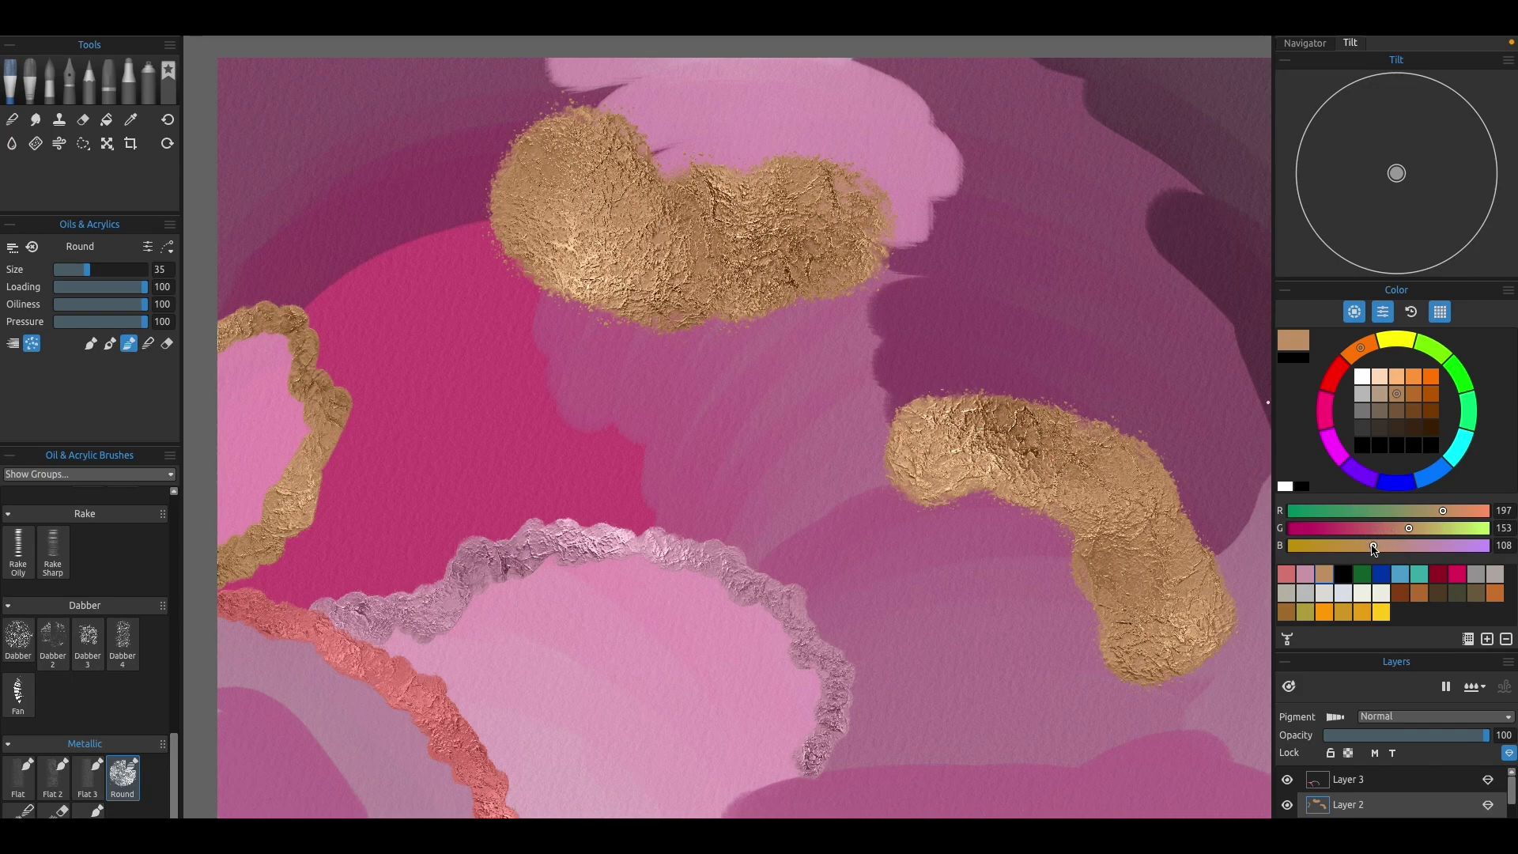
- Set the brush to magenta with RGB 227, 102, 201, outline the lower-left plum shape on a new layer, and save the colour as a swatch
click(1286, 573)
click(1293, 340)
drag(1381, 140, 1378, 160)
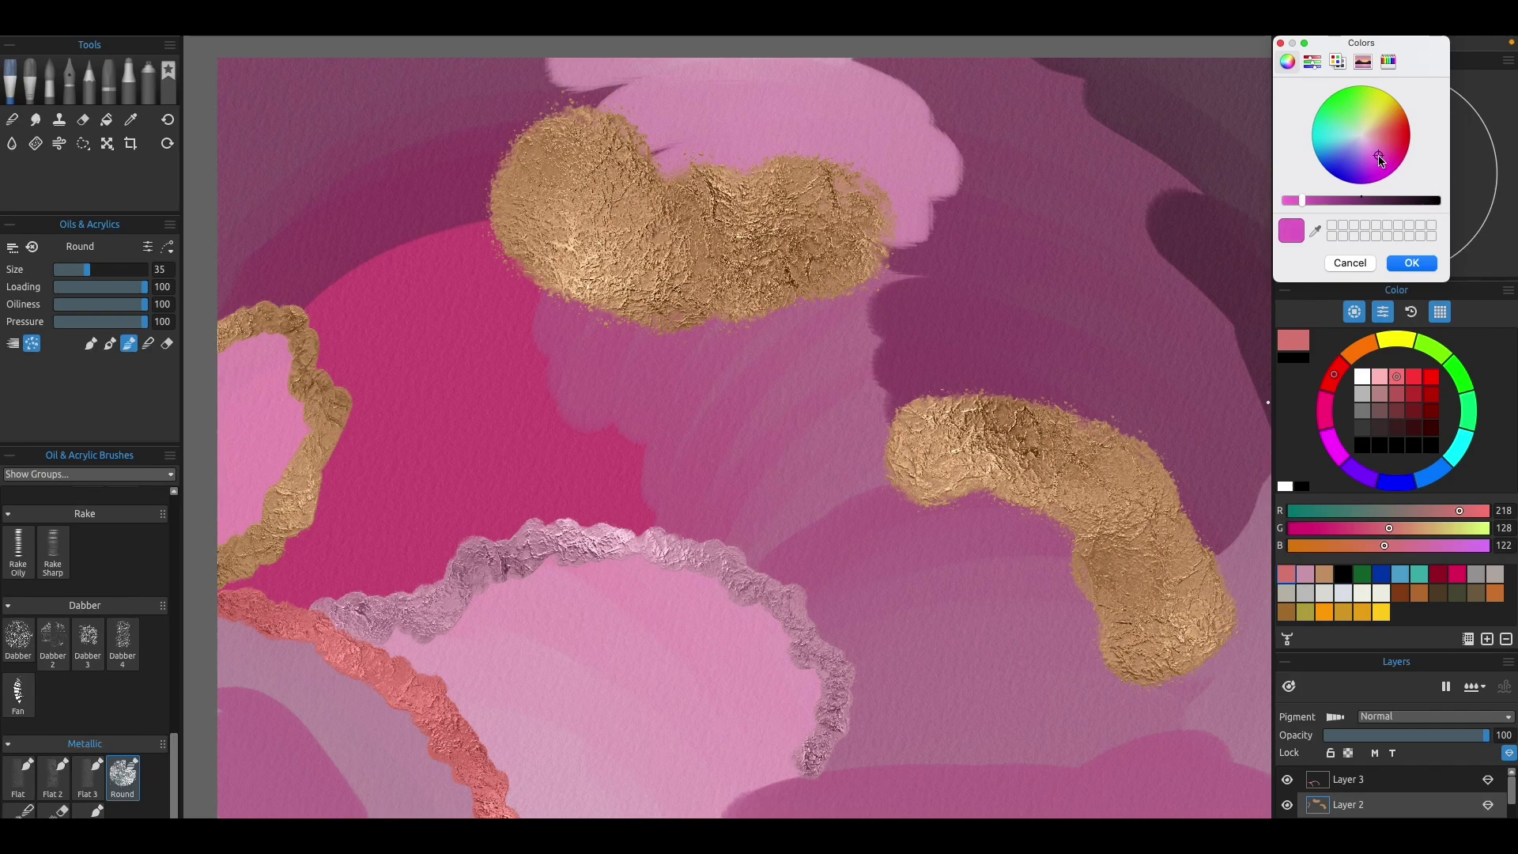
key(Return)
key(super+shift+n)
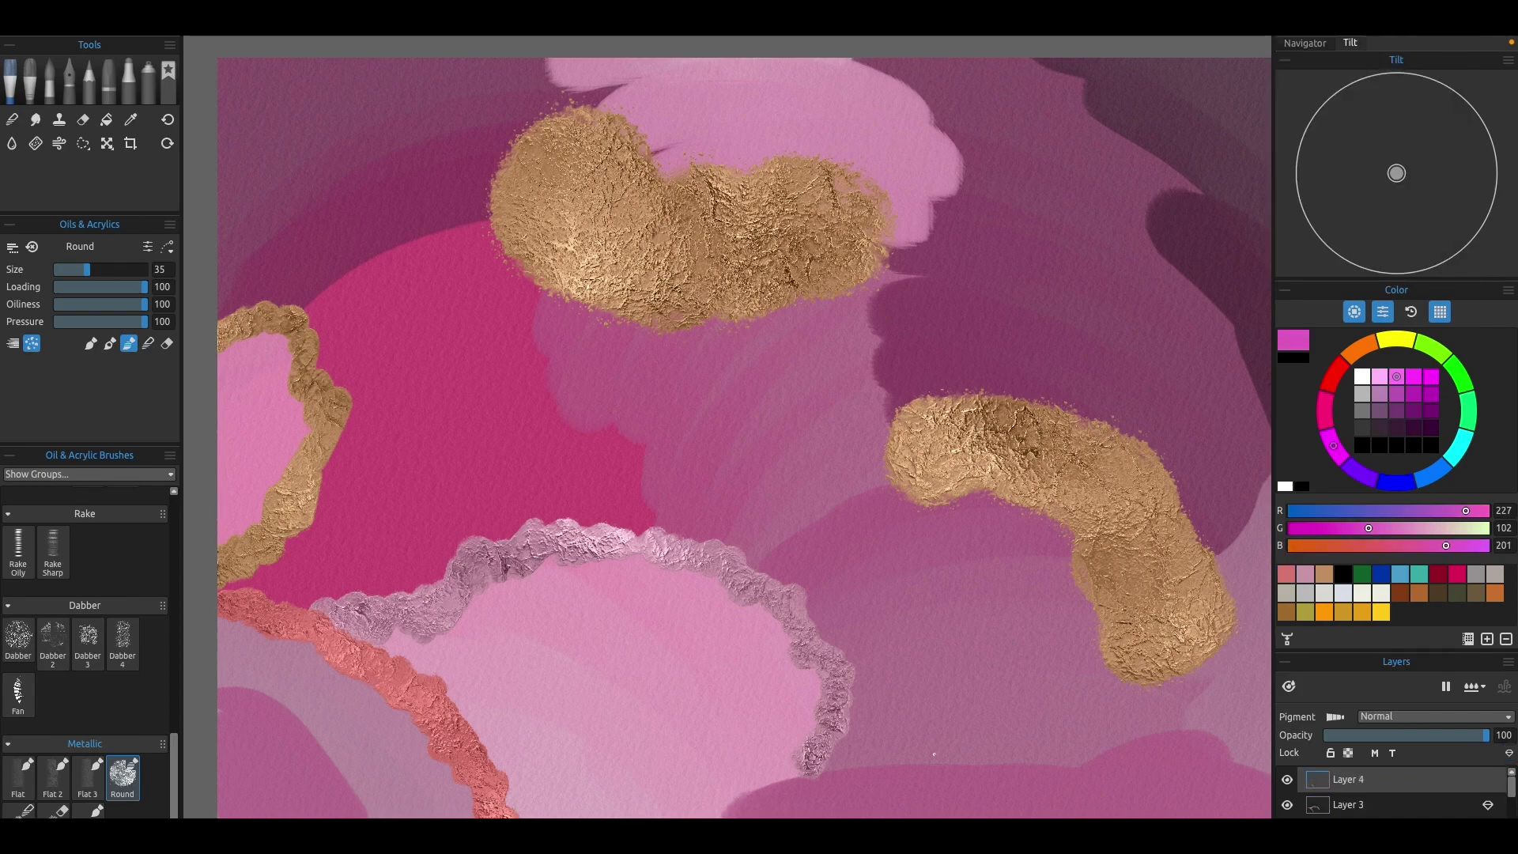
mouse_move(219, 686)
mouse_down()
mouse_move(310, 721)
mouse_move(376, 817)
mouse_up()
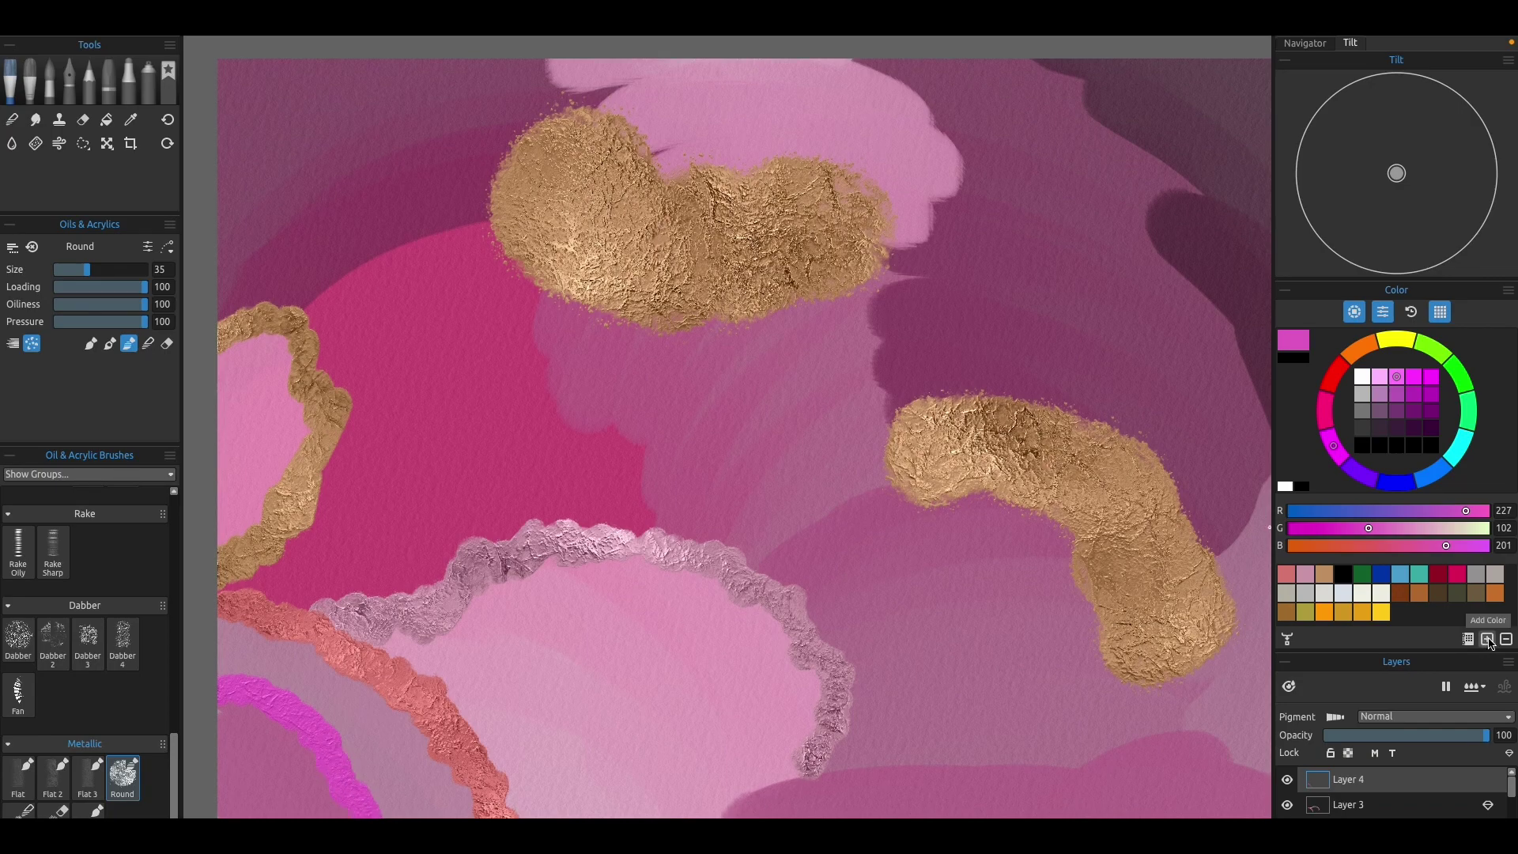
click(1488, 639)
- Set the brush to hot pink with RGB 235, 94, 136 and outline the lower-right plum shape on another new layer
click(1300, 340)
drag(1374, 157, 1391, 149)
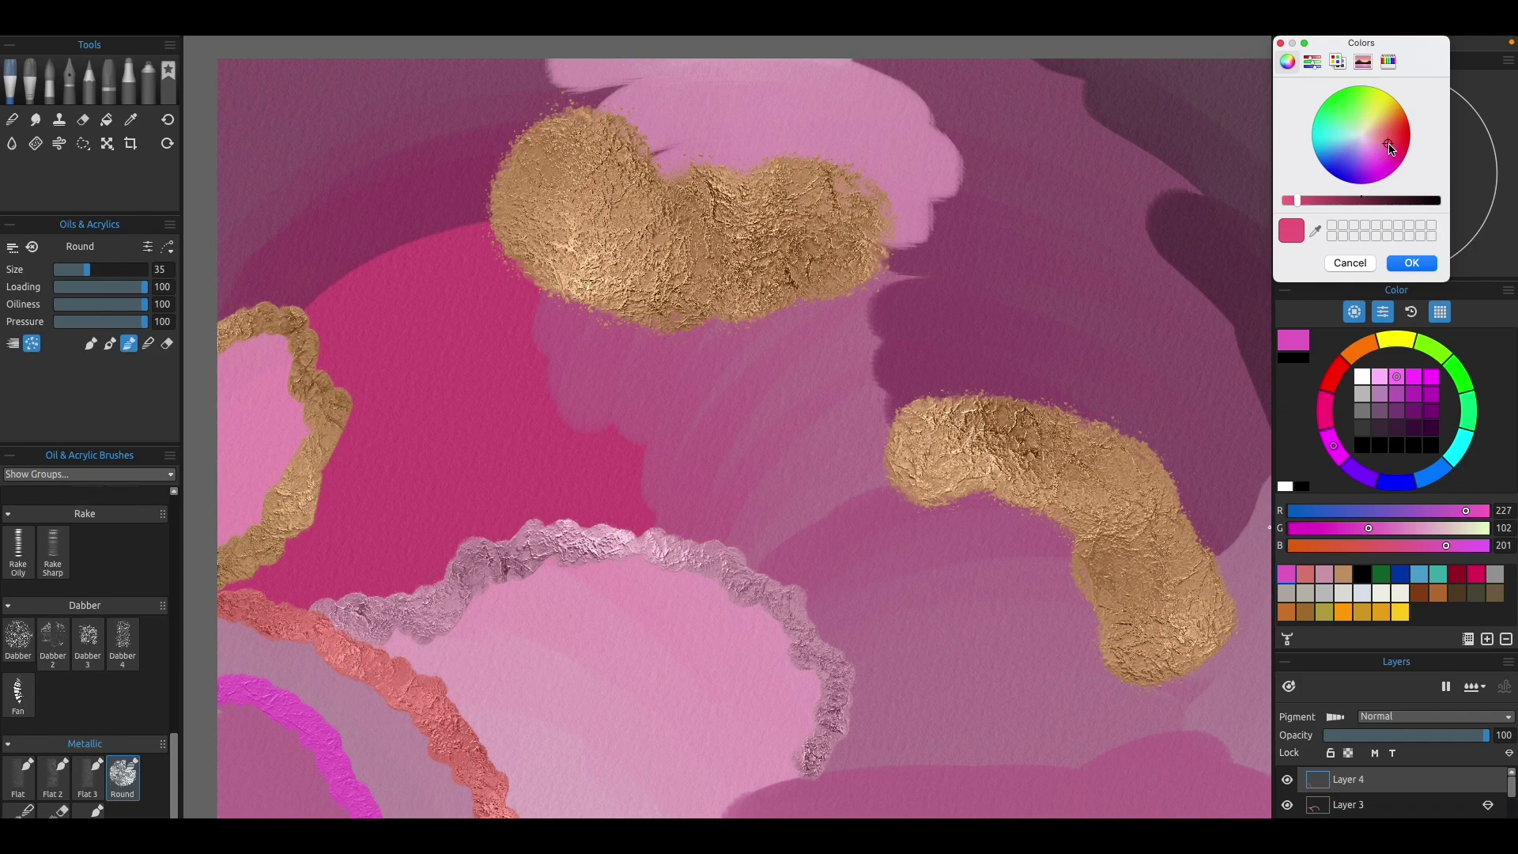
click(1424, 263)
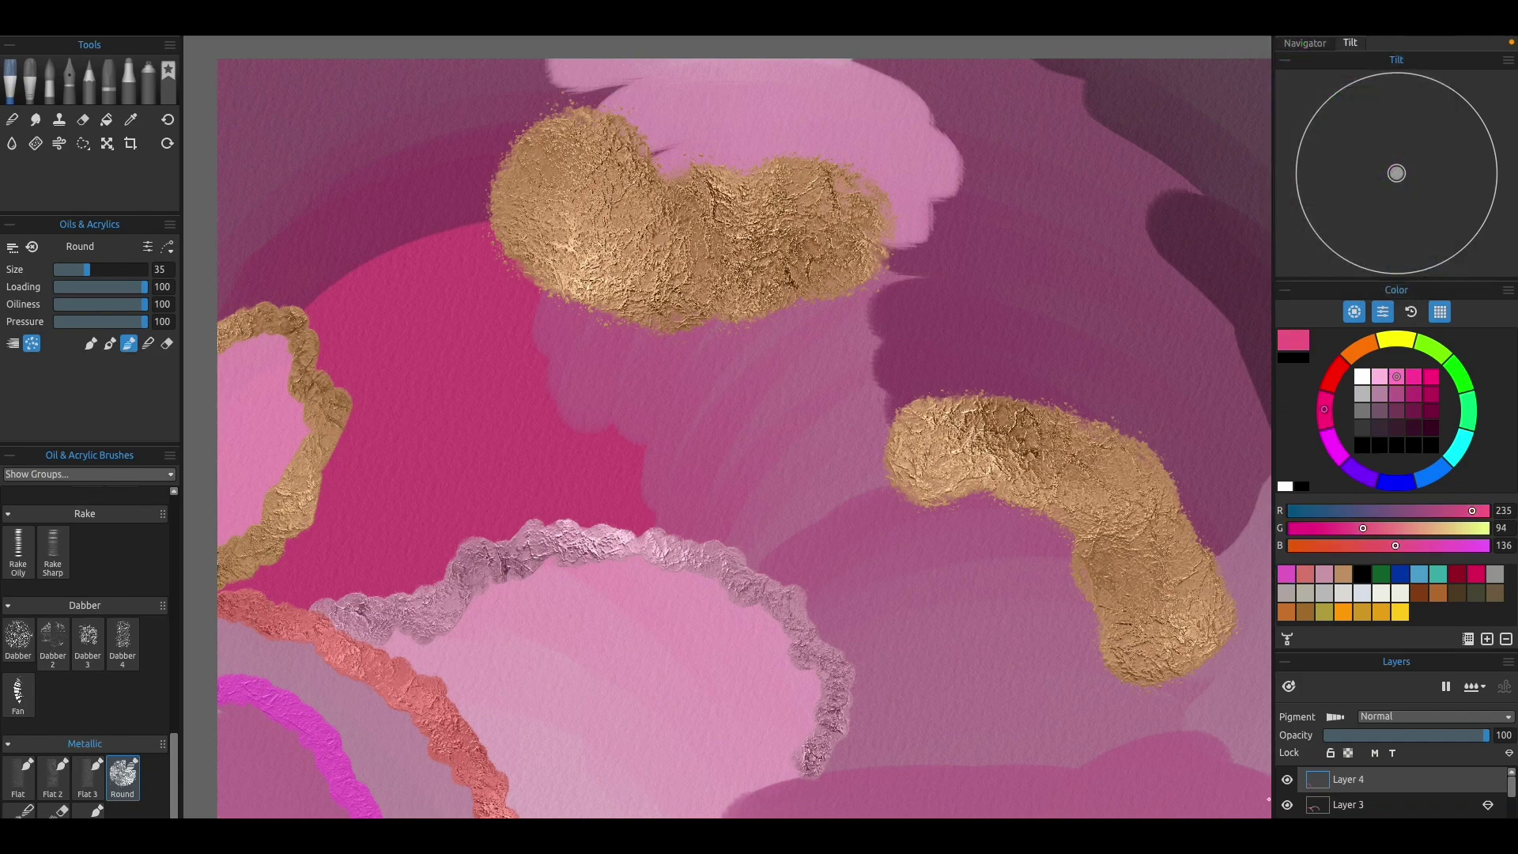
key(super+shift+n)
drag(830, 768, 727, 810)
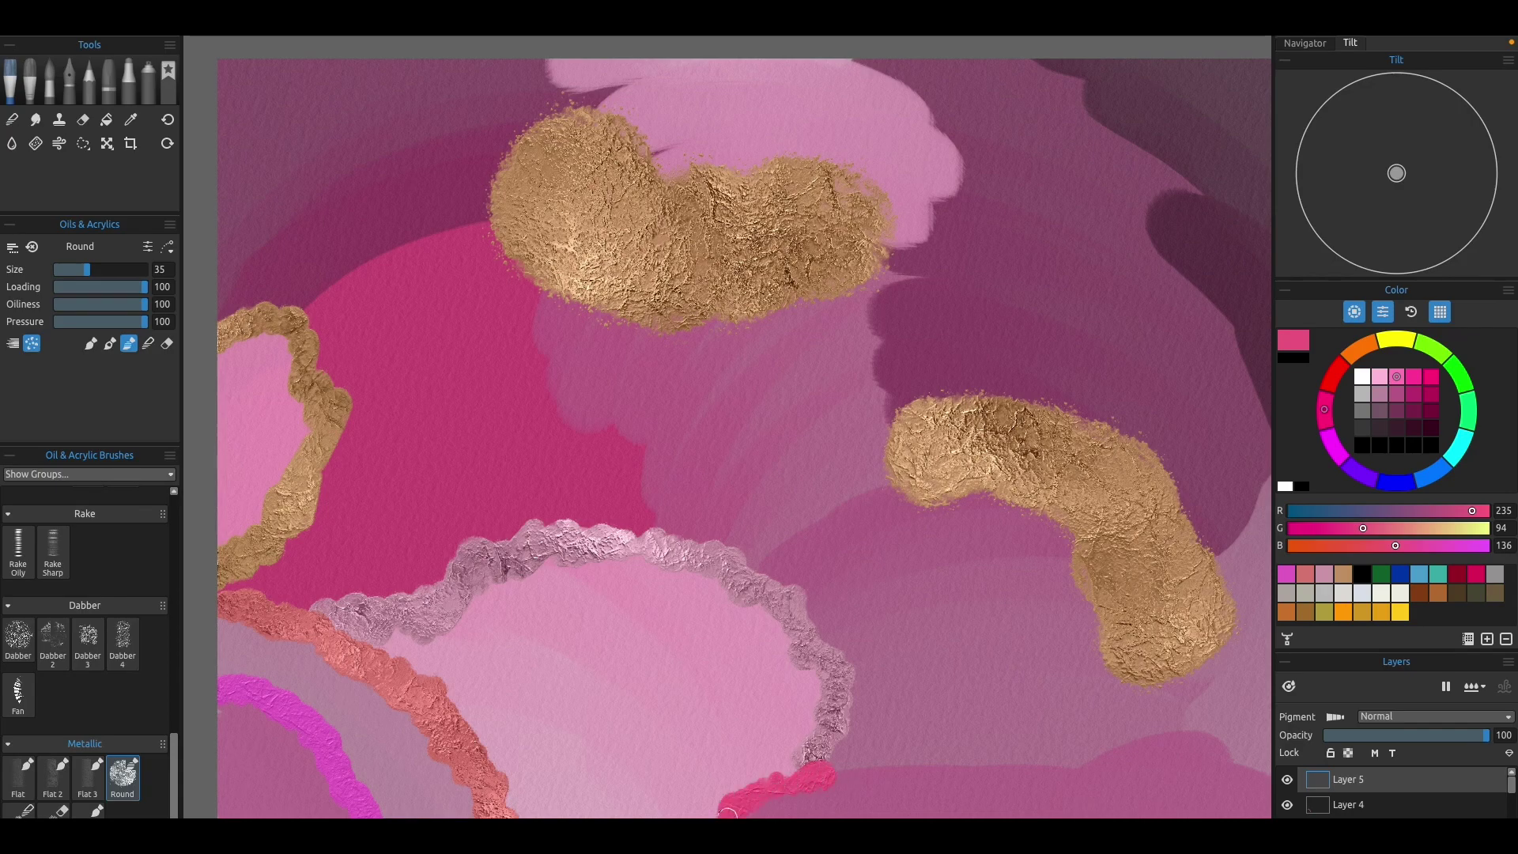
mouse_move(794, 772)
mouse_down()
mouse_move(1115, 758)
mouse_move(1178, 733)
mouse_move(1265, 763)
mouse_move(1209, 755)
mouse_move(1218, 716)
mouse_move(1234, 781)
mouse_up()
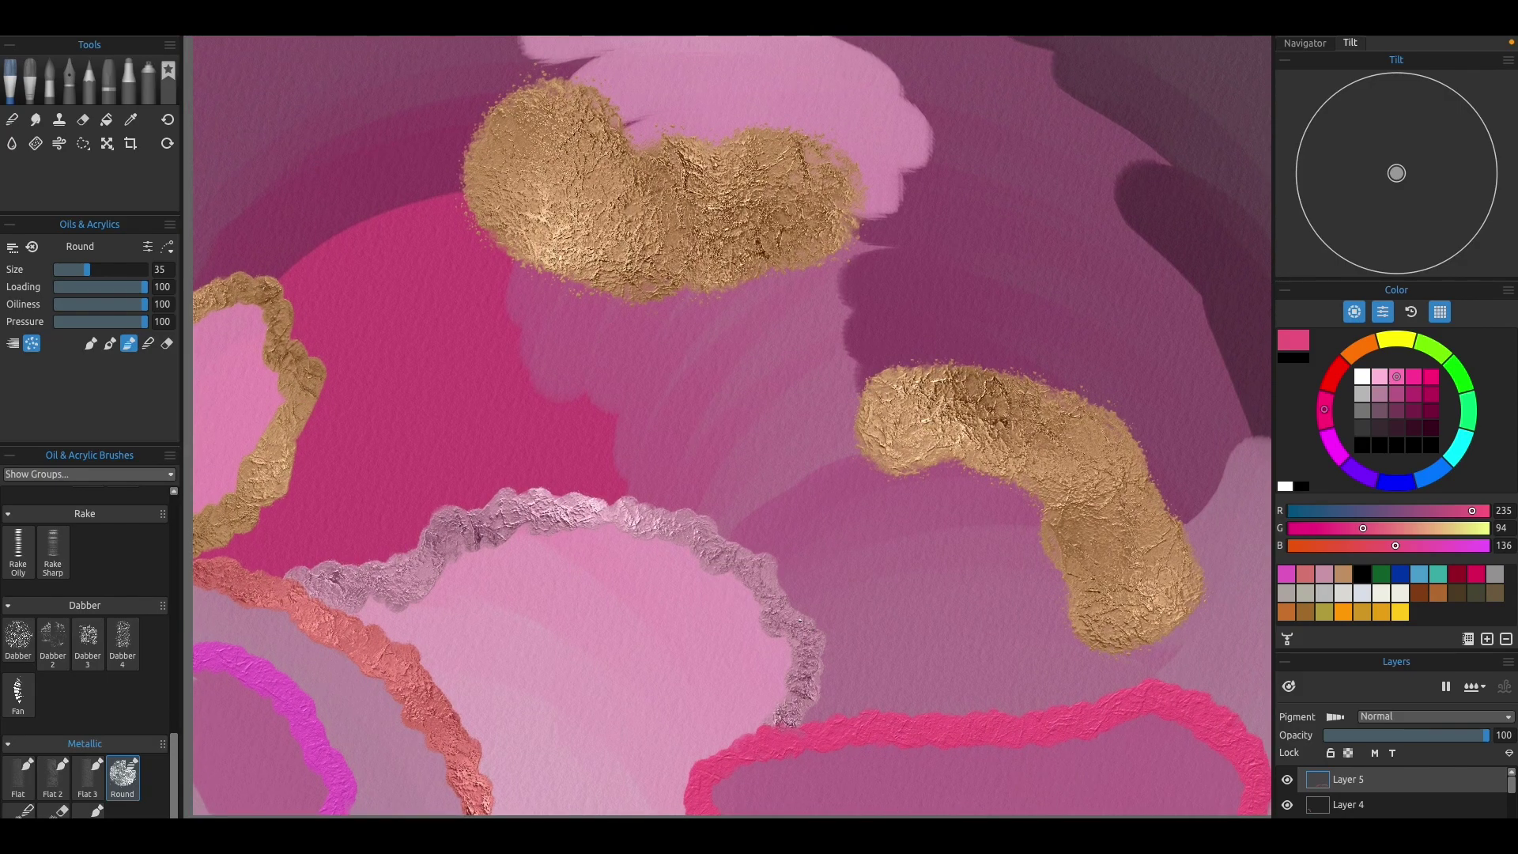
key(ctrl+0)
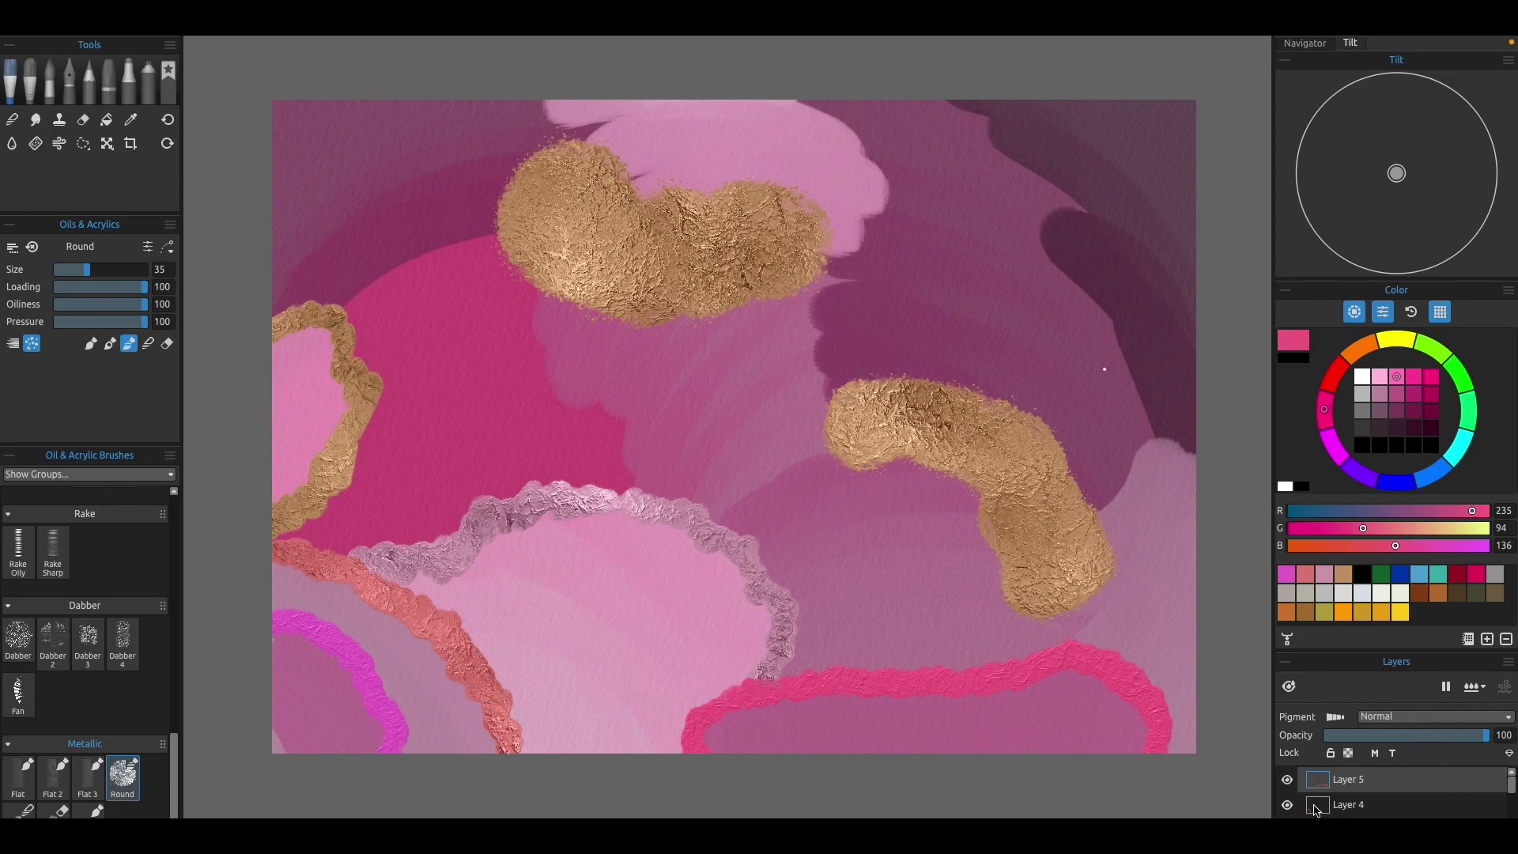
- Hide Layer 4 with the magenta outline and add a new layer for a replacement
click(1287, 805)
key(ctrl+shift+n)
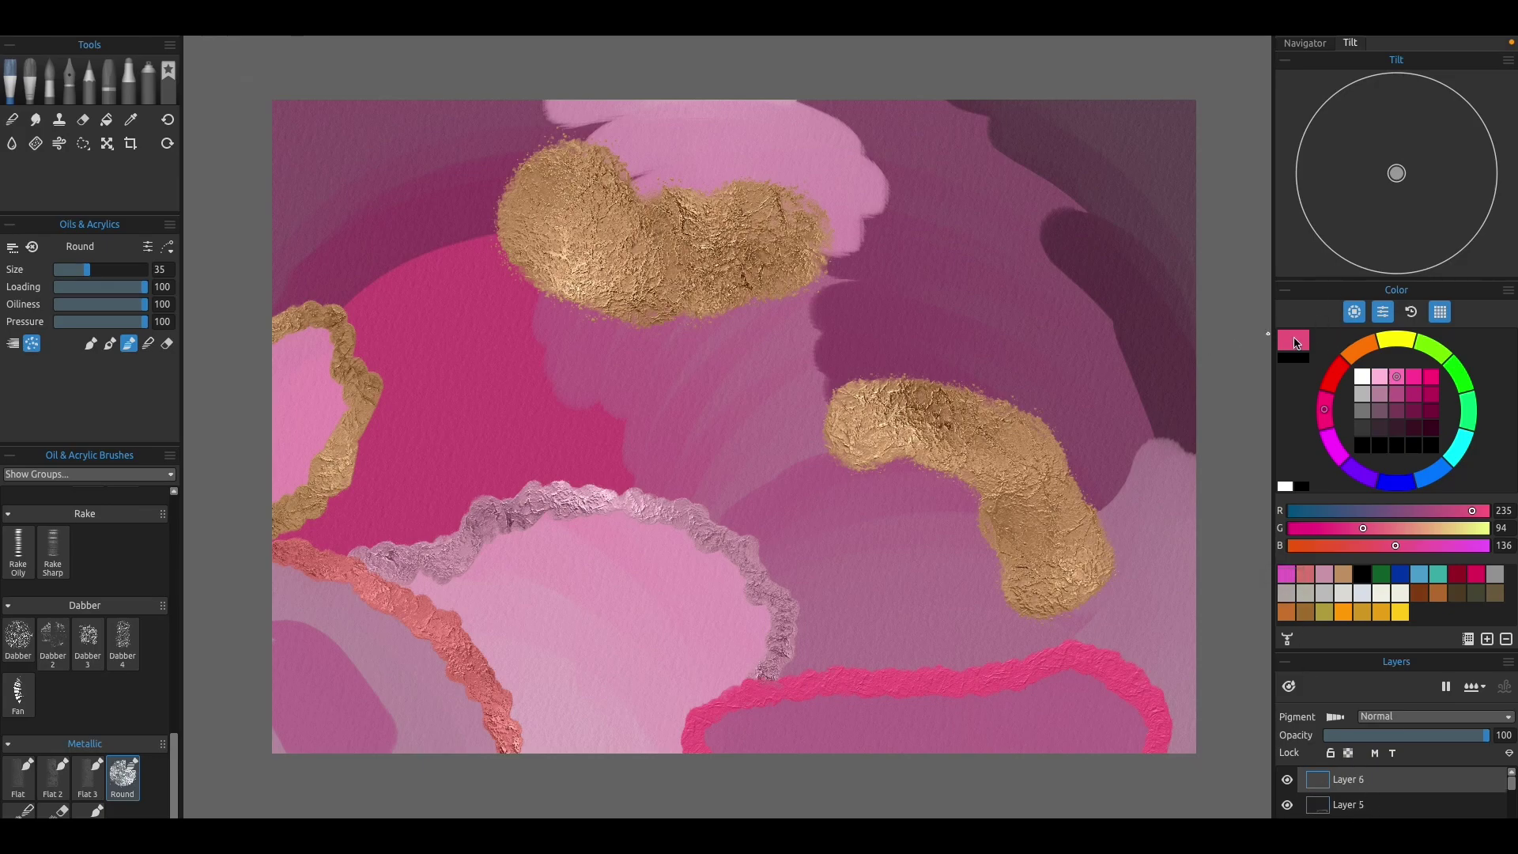
click(1296, 343)
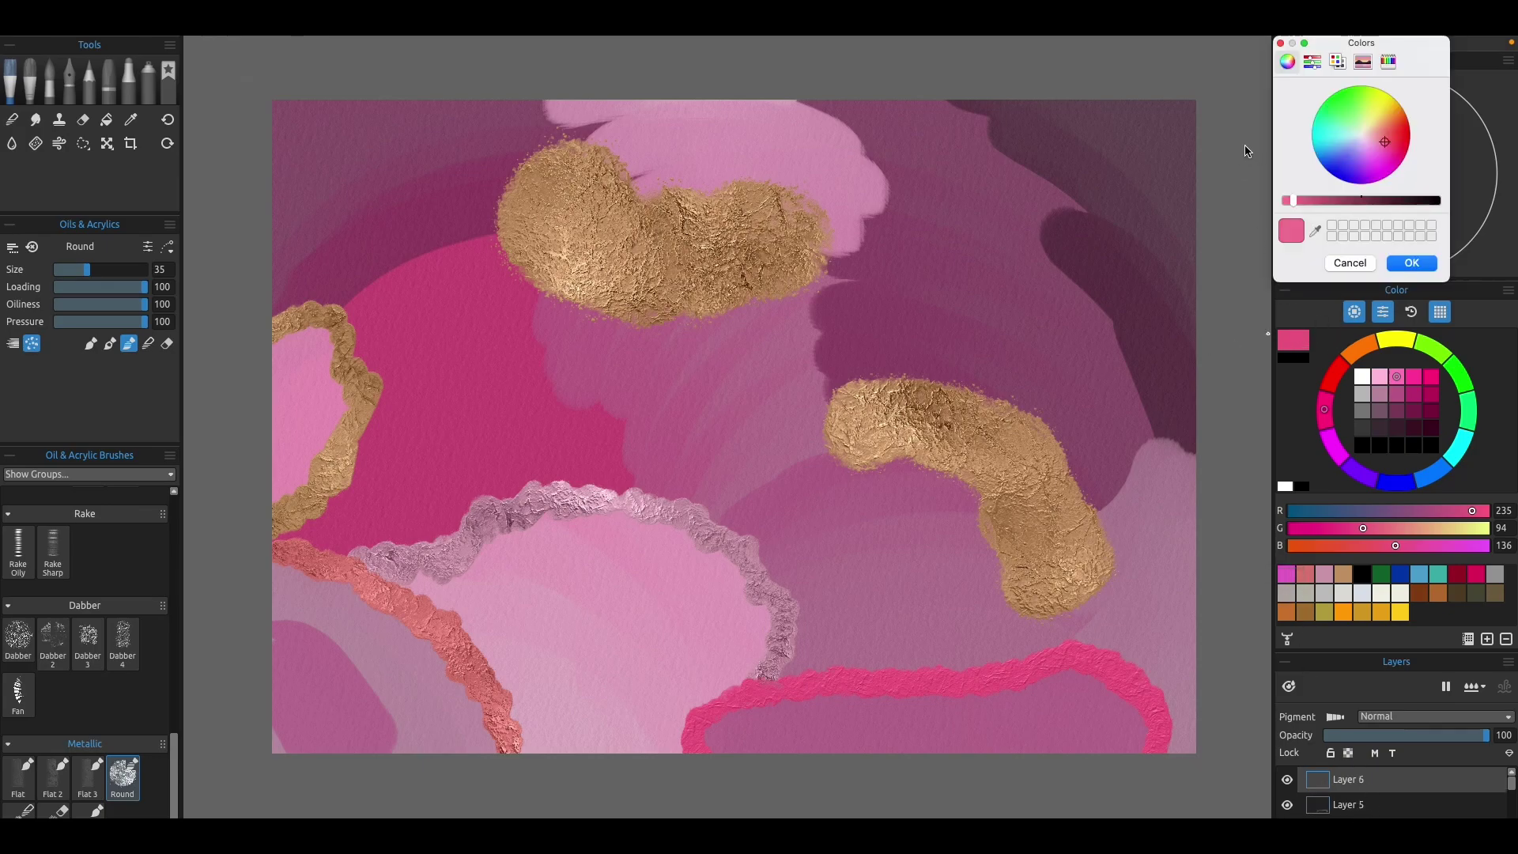
drag(1391, 148, 1381, 148)
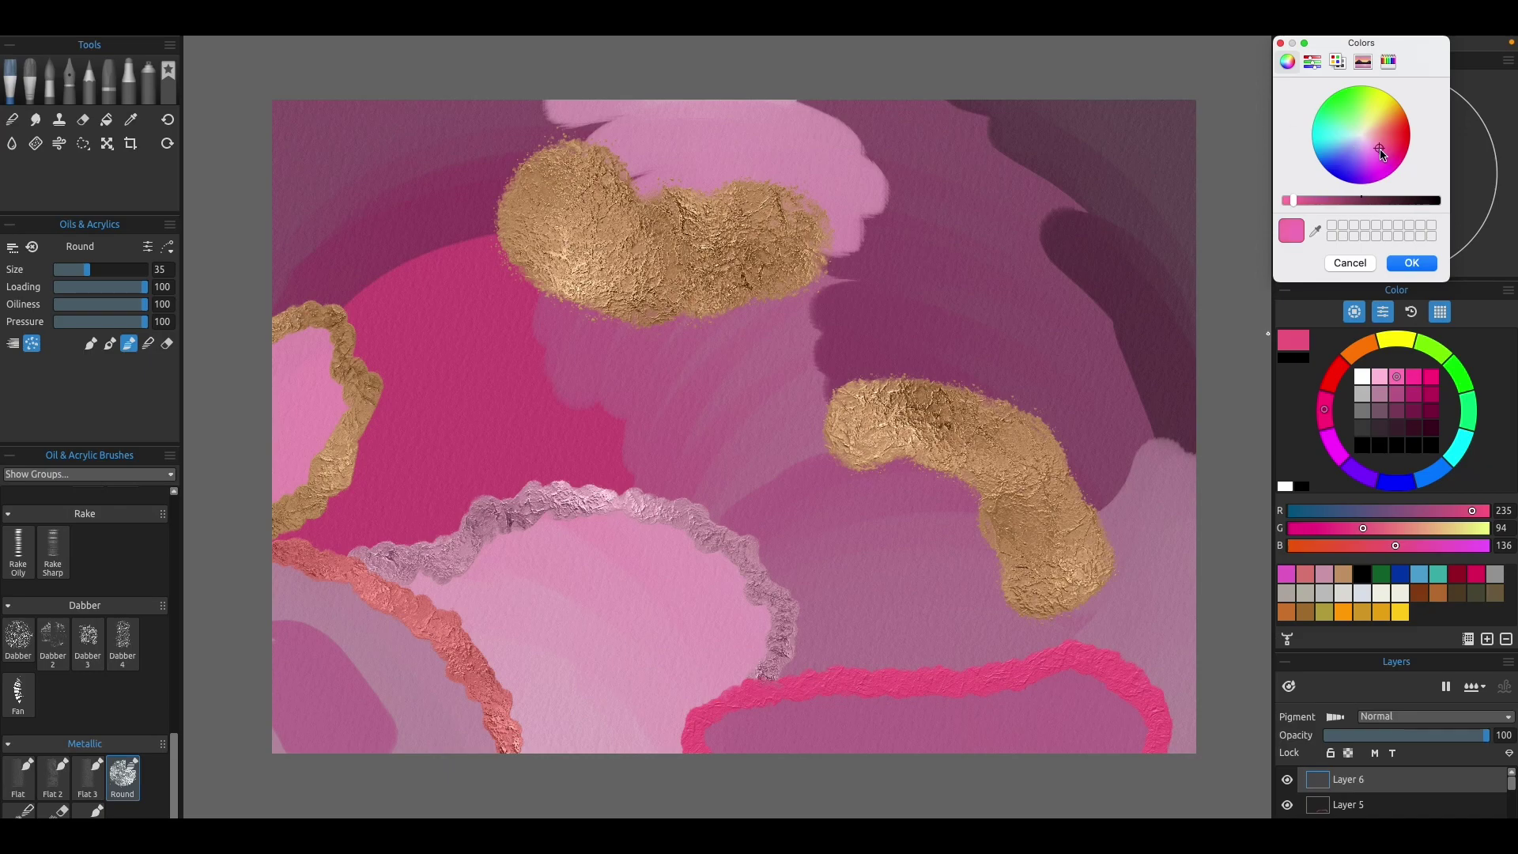
click(1415, 264)
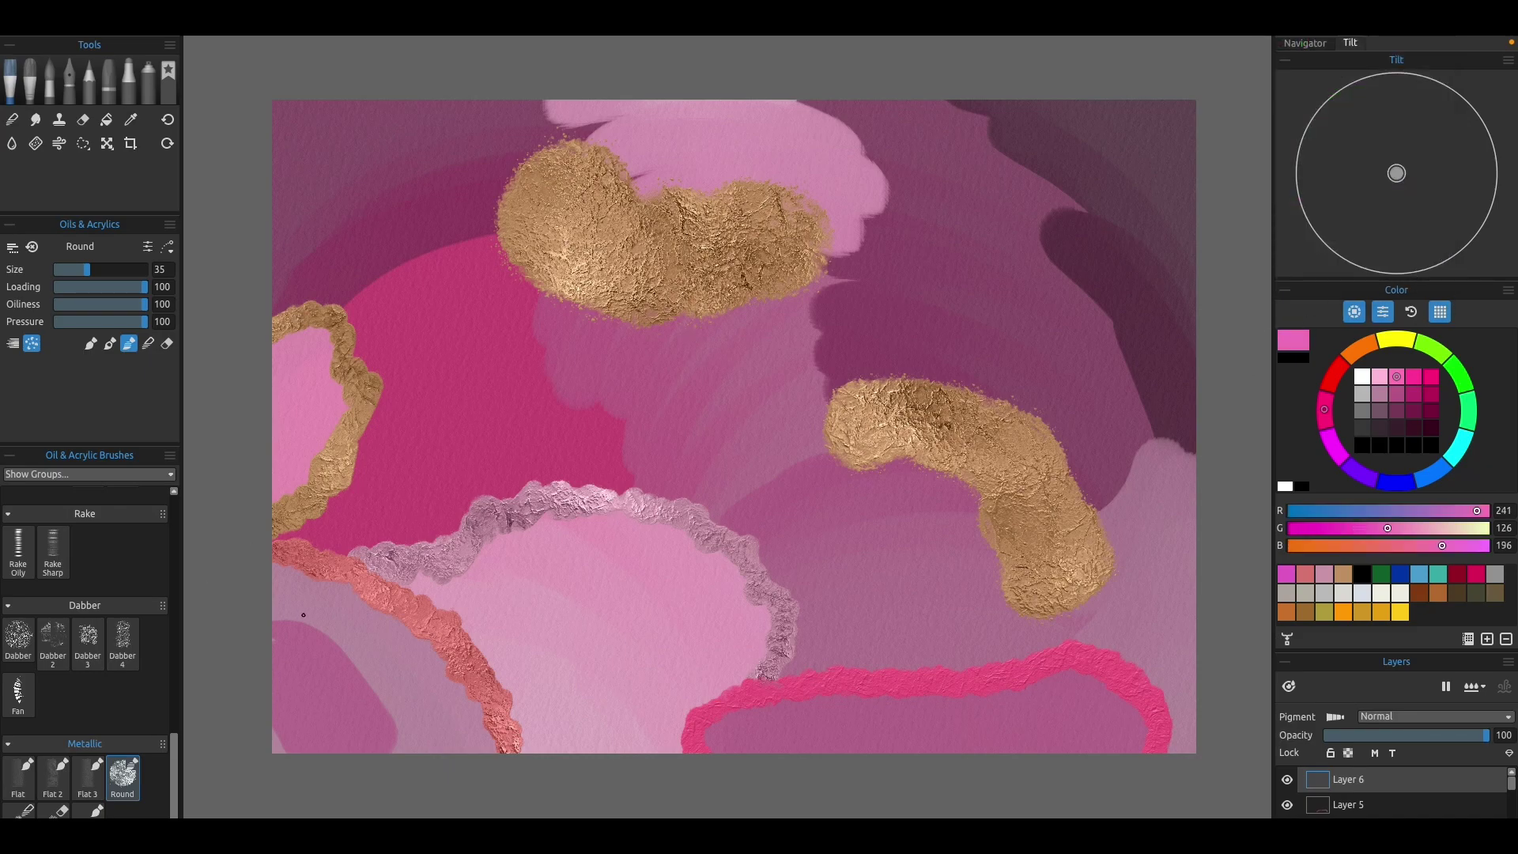
drag(278, 616, 337, 634)
key(ctrl+z)
- Set the brush to salmon pink with RGB 246, 141, 158 and outline the lower-left plum shape on Layer 6
click(1299, 340)
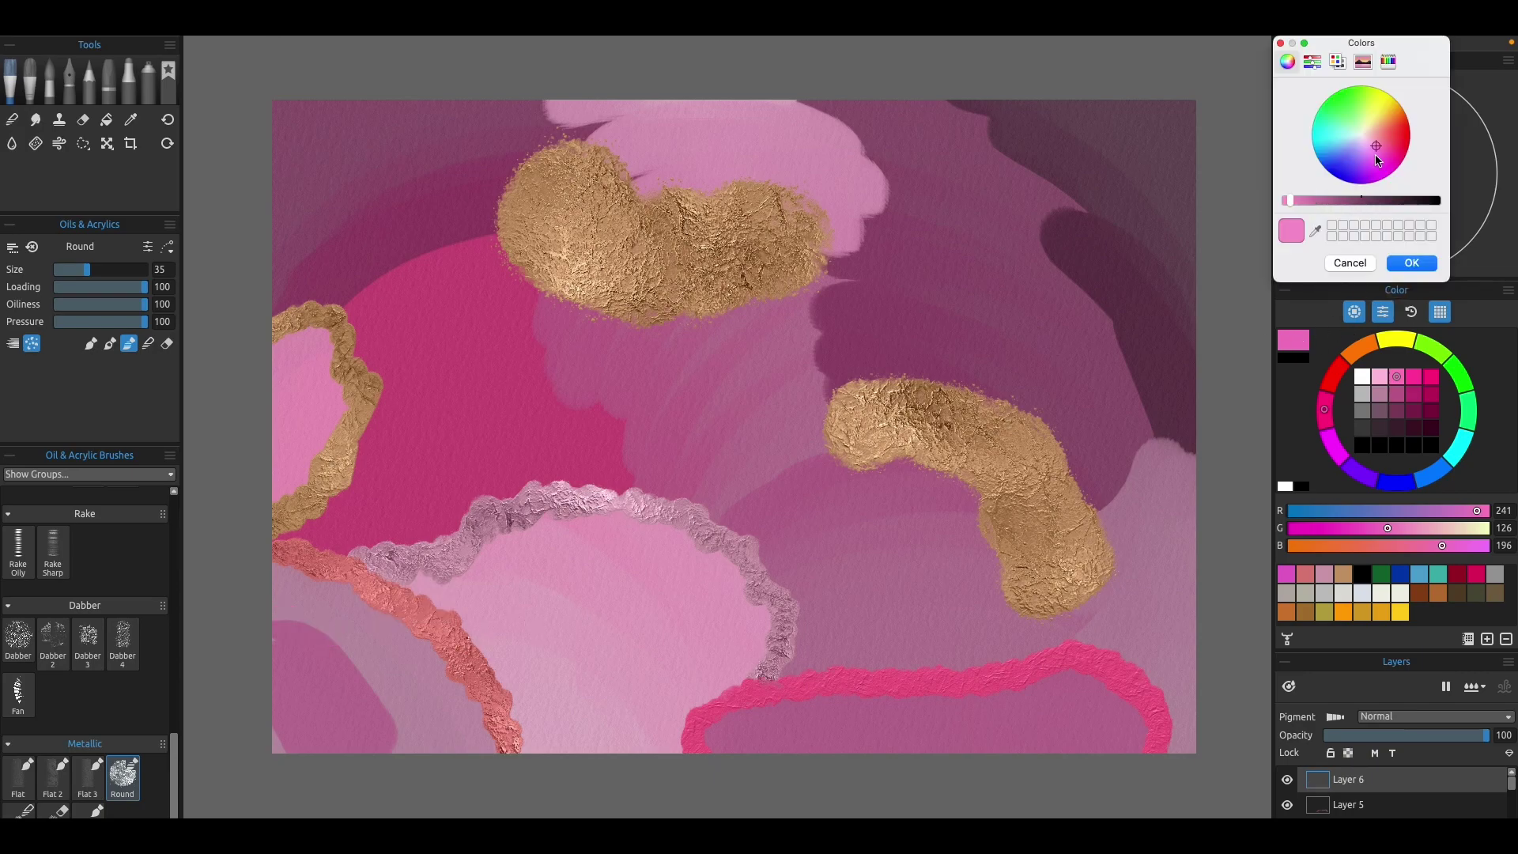
drag(1377, 152, 1381, 139)
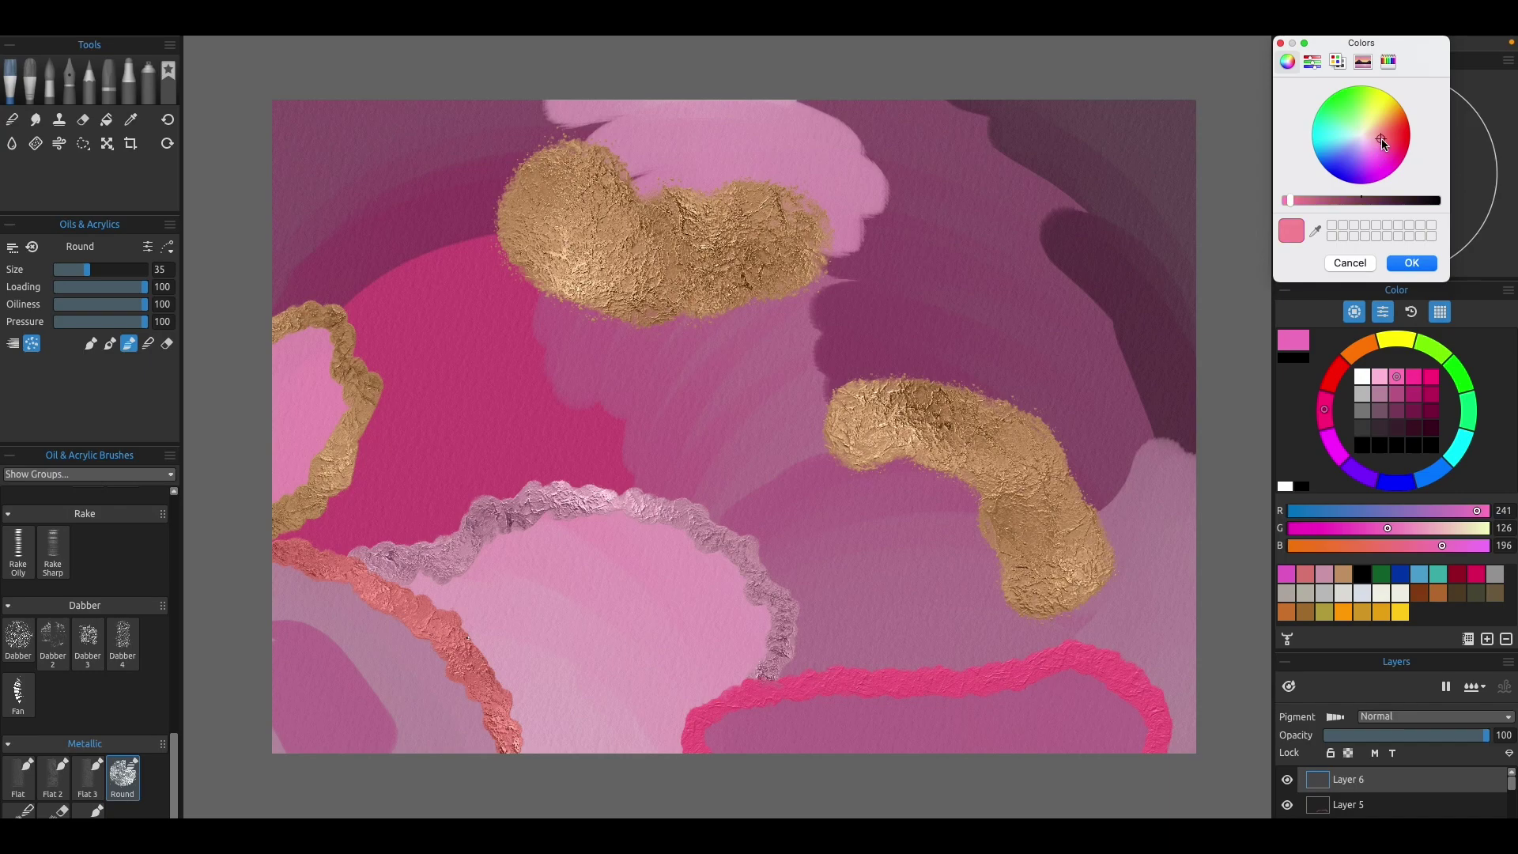
click(1412, 263)
mouse_move(280, 625)
mouse_down()
mouse_move(354, 653)
mouse_move(403, 737)
mouse_up()
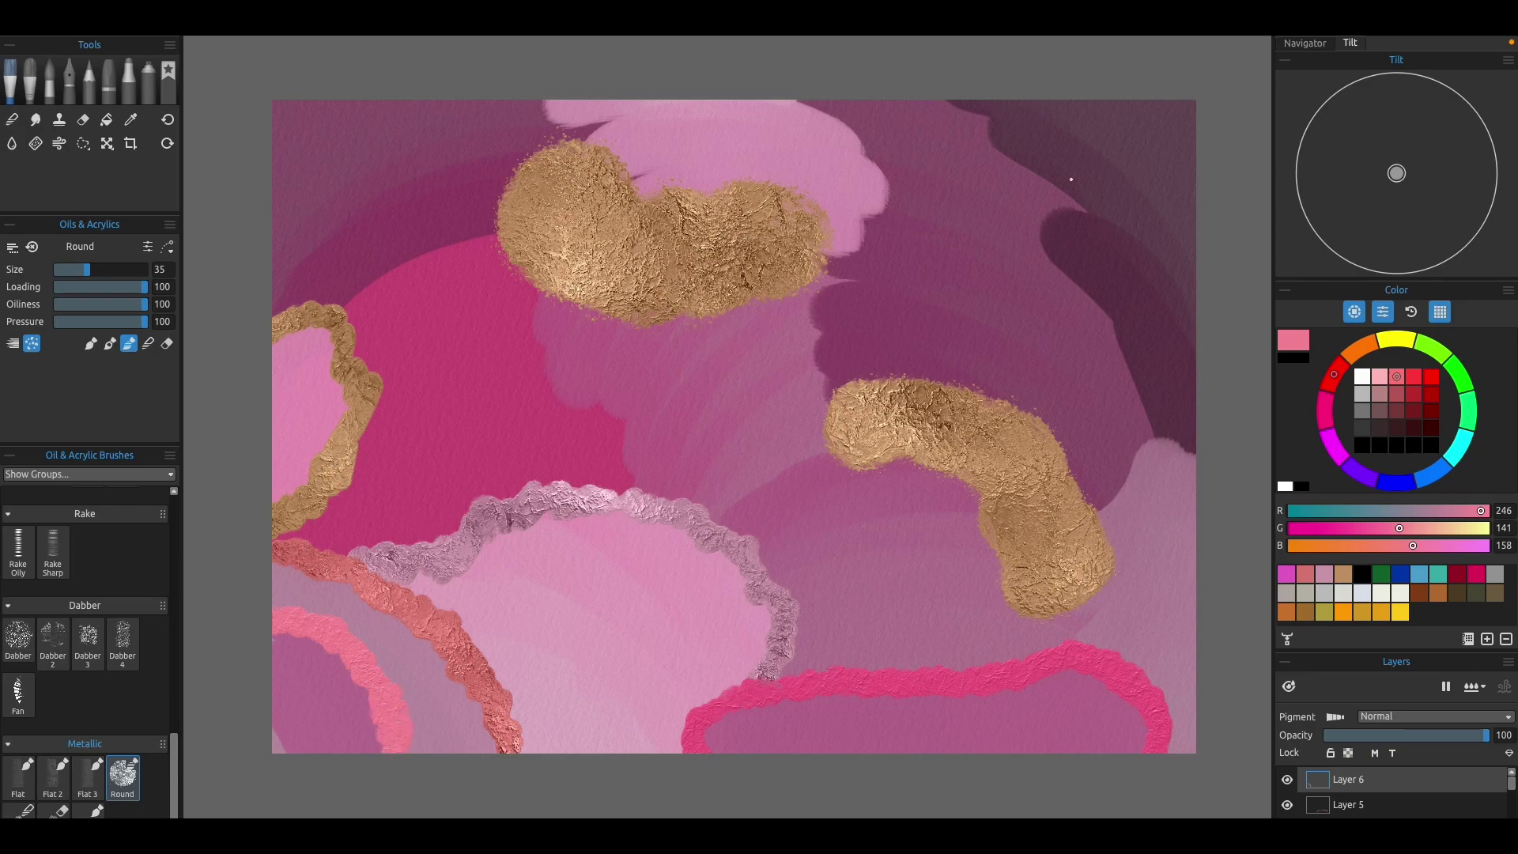
- Reduce the brush size to 25 and paint a salmon pink line along the edge of the dark plum areas in the upper right
key(bracketleft)
mouse_move(952, 99)
mouse_down()
mouse_move(1087, 204)
mouse_move(1051, 212)
mouse_move(1072, 263)
mouse_up()
mouse_move(1061, 205)
mouse_down()
mouse_move(1055, 264)
mouse_move(1111, 320)
mouse_move(1165, 437)
mouse_up()
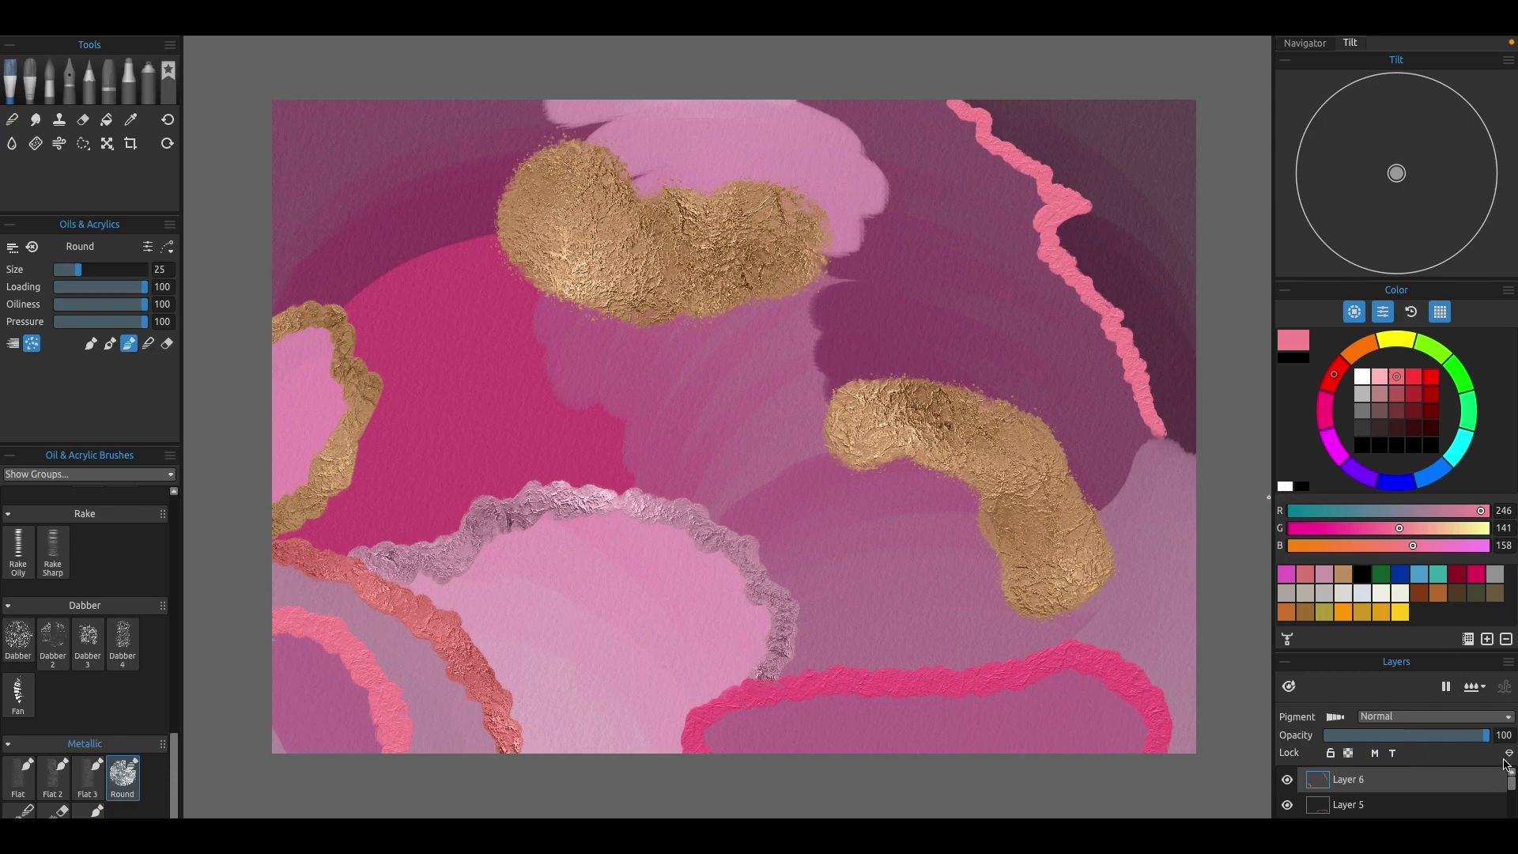
- Turn on the metallic effect for Layers 6, 5 and 4, and check the magenta outline on Layer 4 before hiding it again
click(1463, 804)
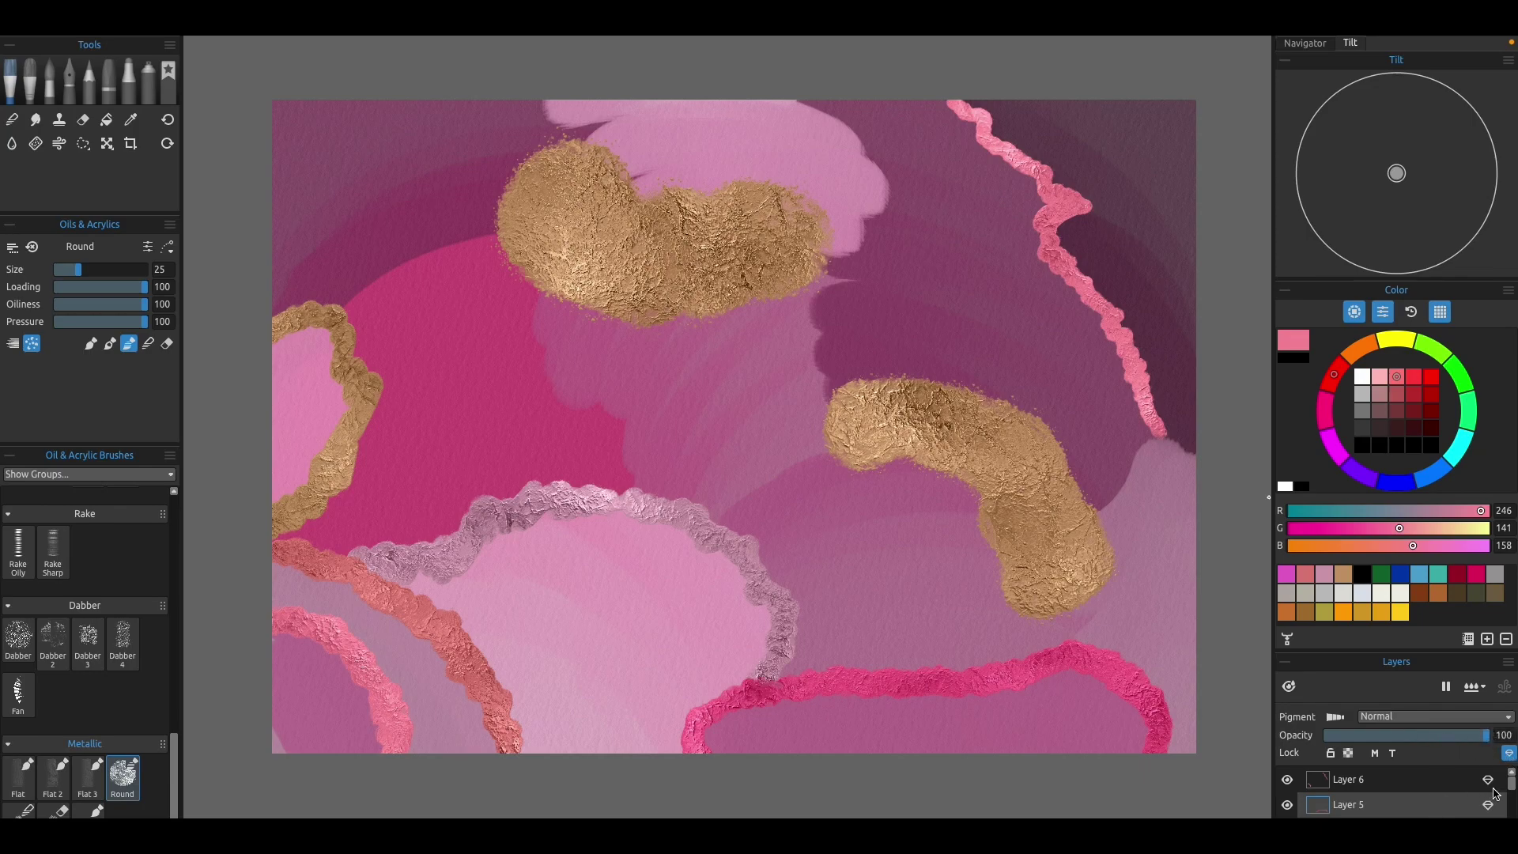
drag(1511, 783, 1514, 811)
scroll(1514, 810, up, 2)
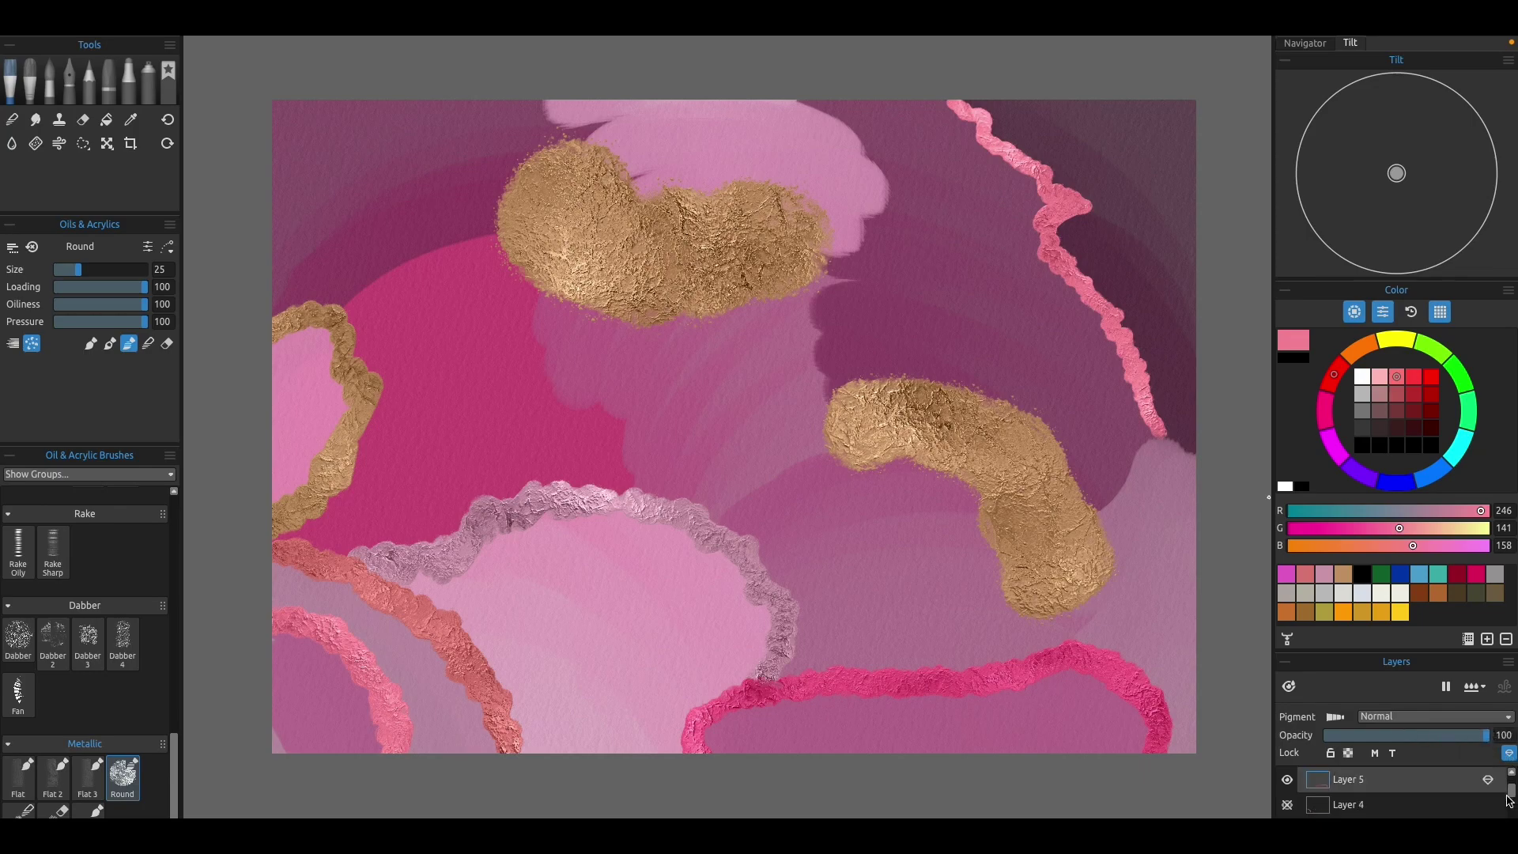
click(1291, 807)
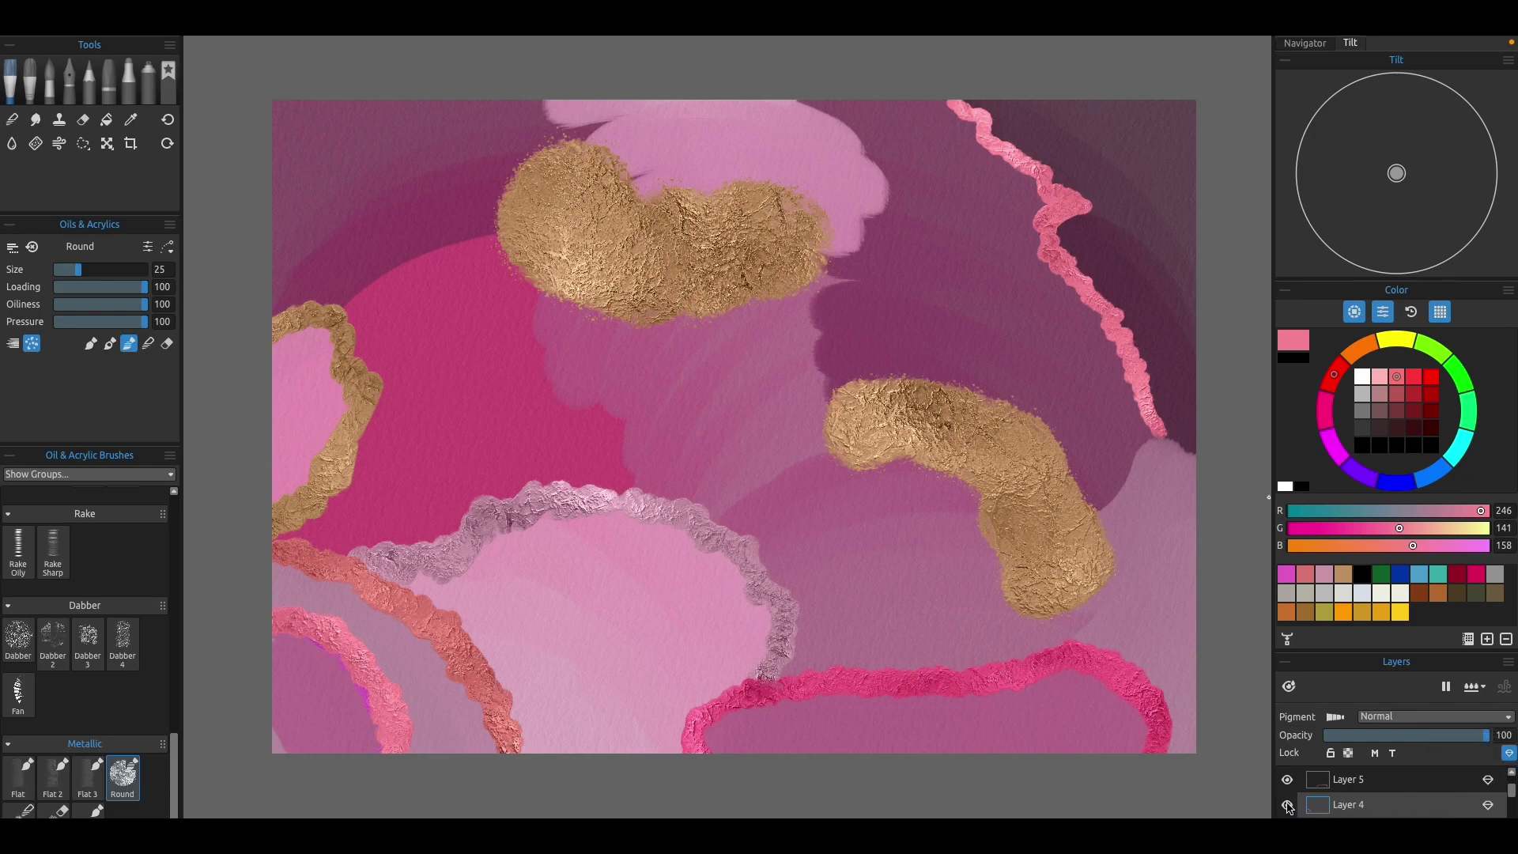
scroll(1512, 794, up, 1)
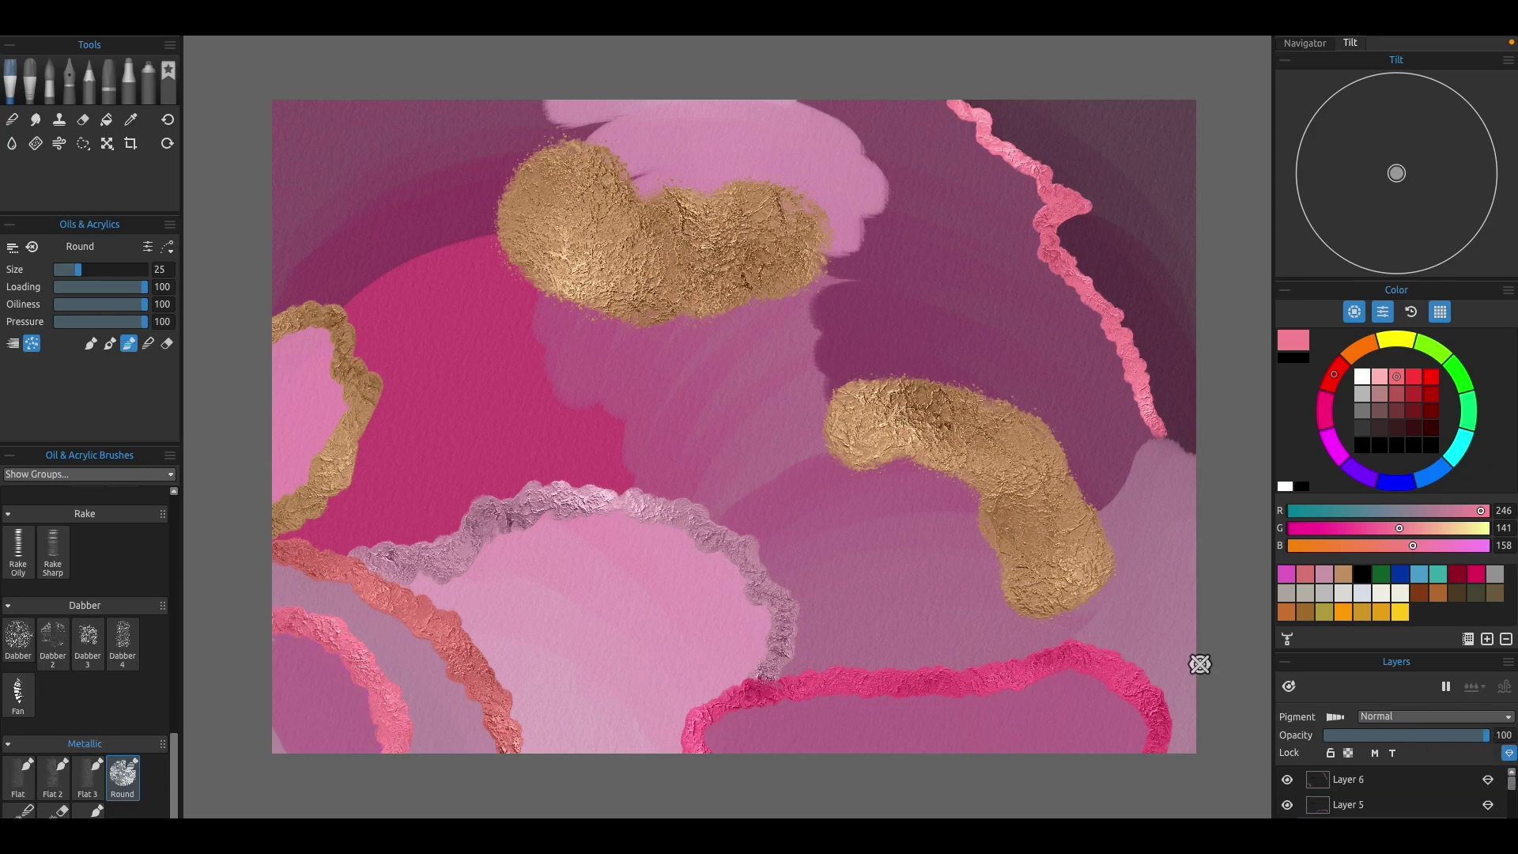
- Paint a bronze line beside the upper-right salmon pink outline on a new layer, and erase its end where it overlaps the mauve patch
click(1344, 575)
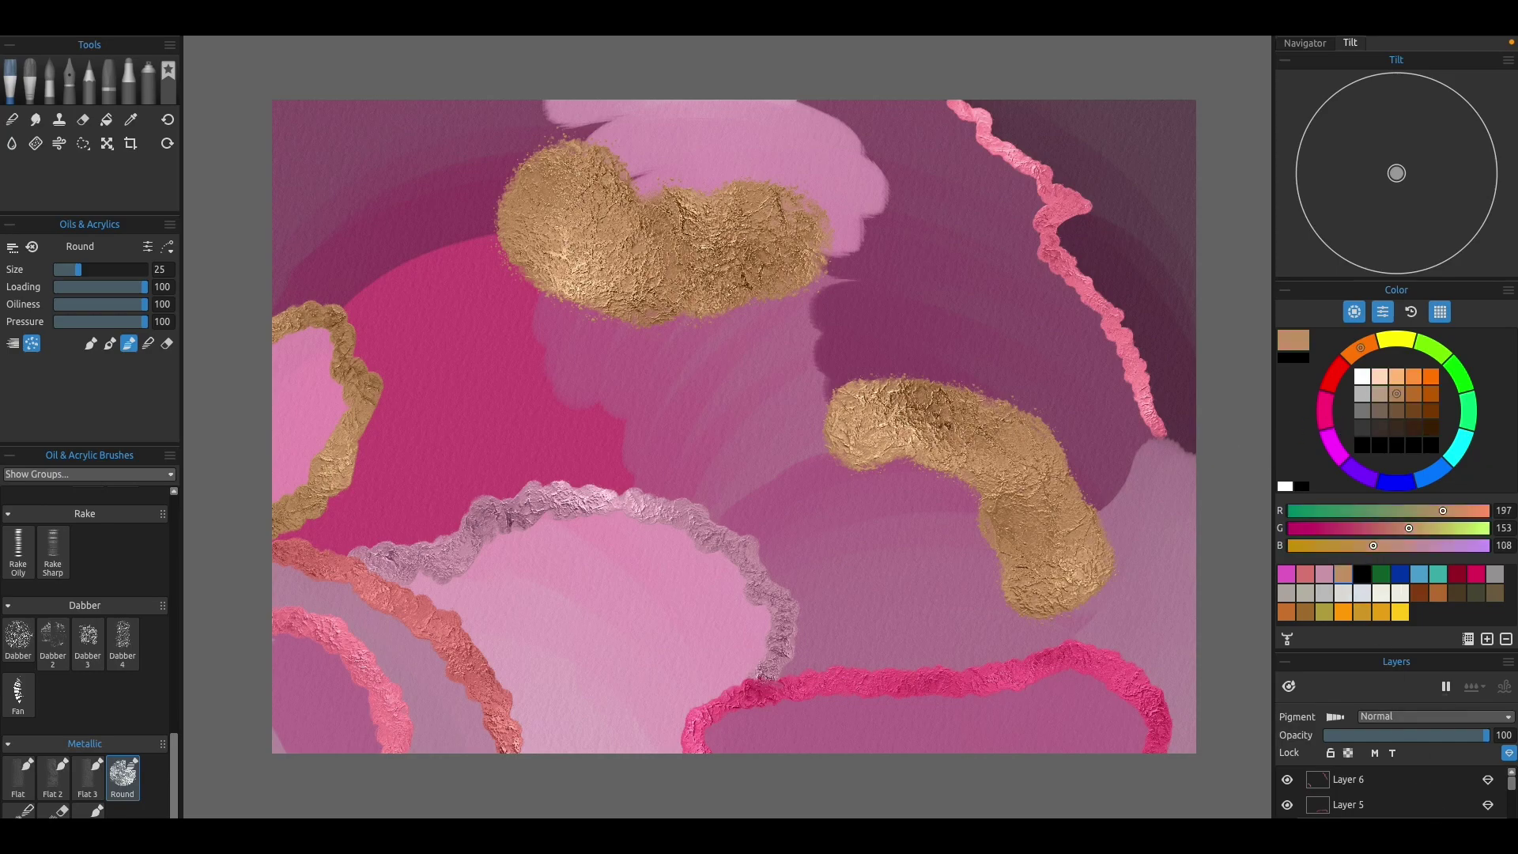
key(ctrl+shift+n)
mouse_move(965, 100)
mouse_down()
mouse_move(1087, 201)
mouse_move(1071, 249)
mouse_move(1190, 447)
mouse_up()
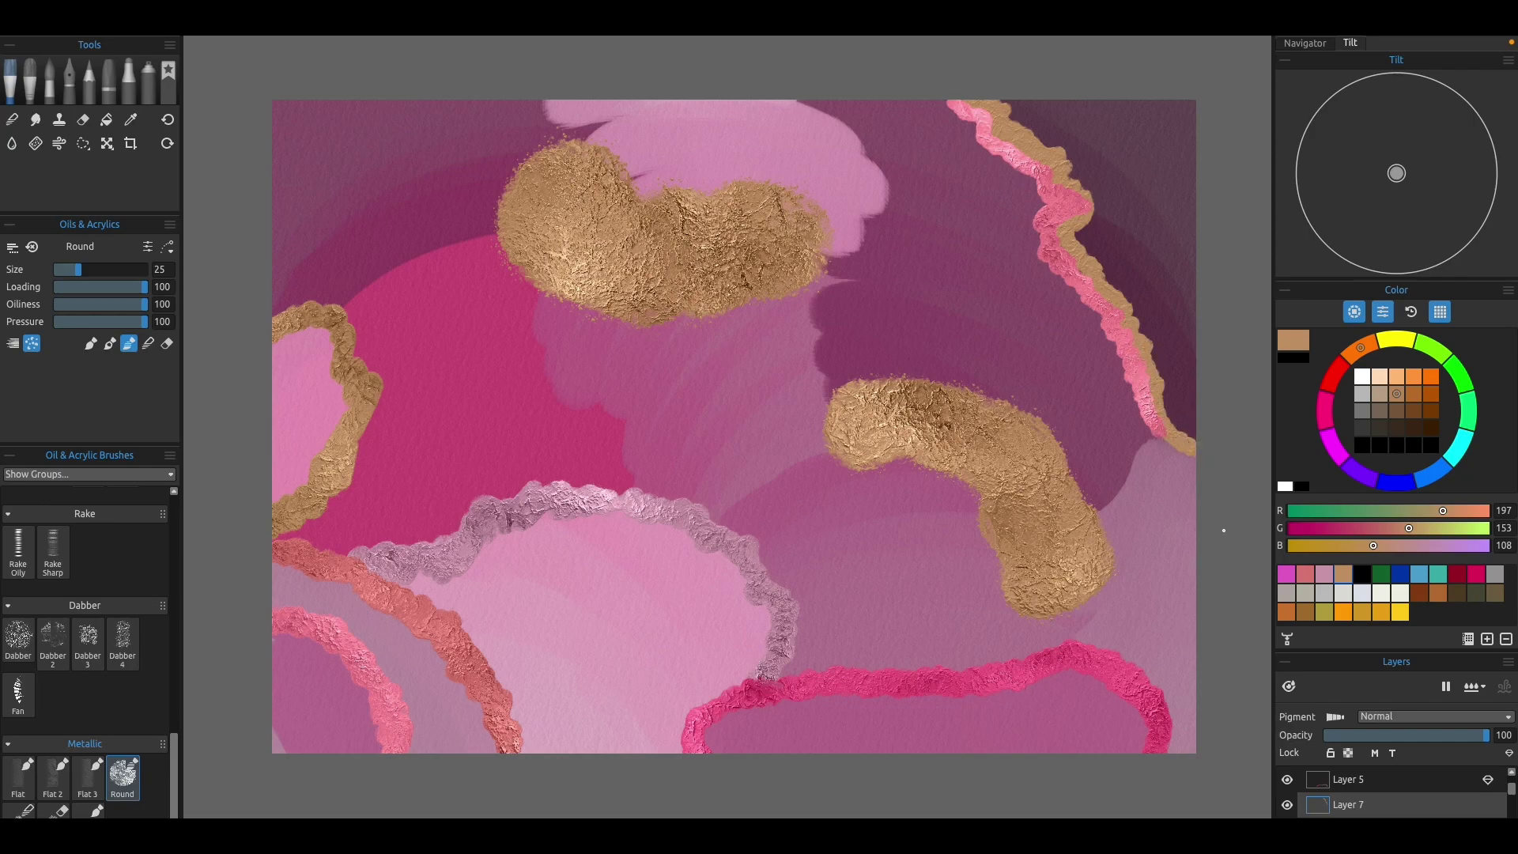
click(166, 343)
drag(1183, 462, 1179, 426)
click(129, 343)
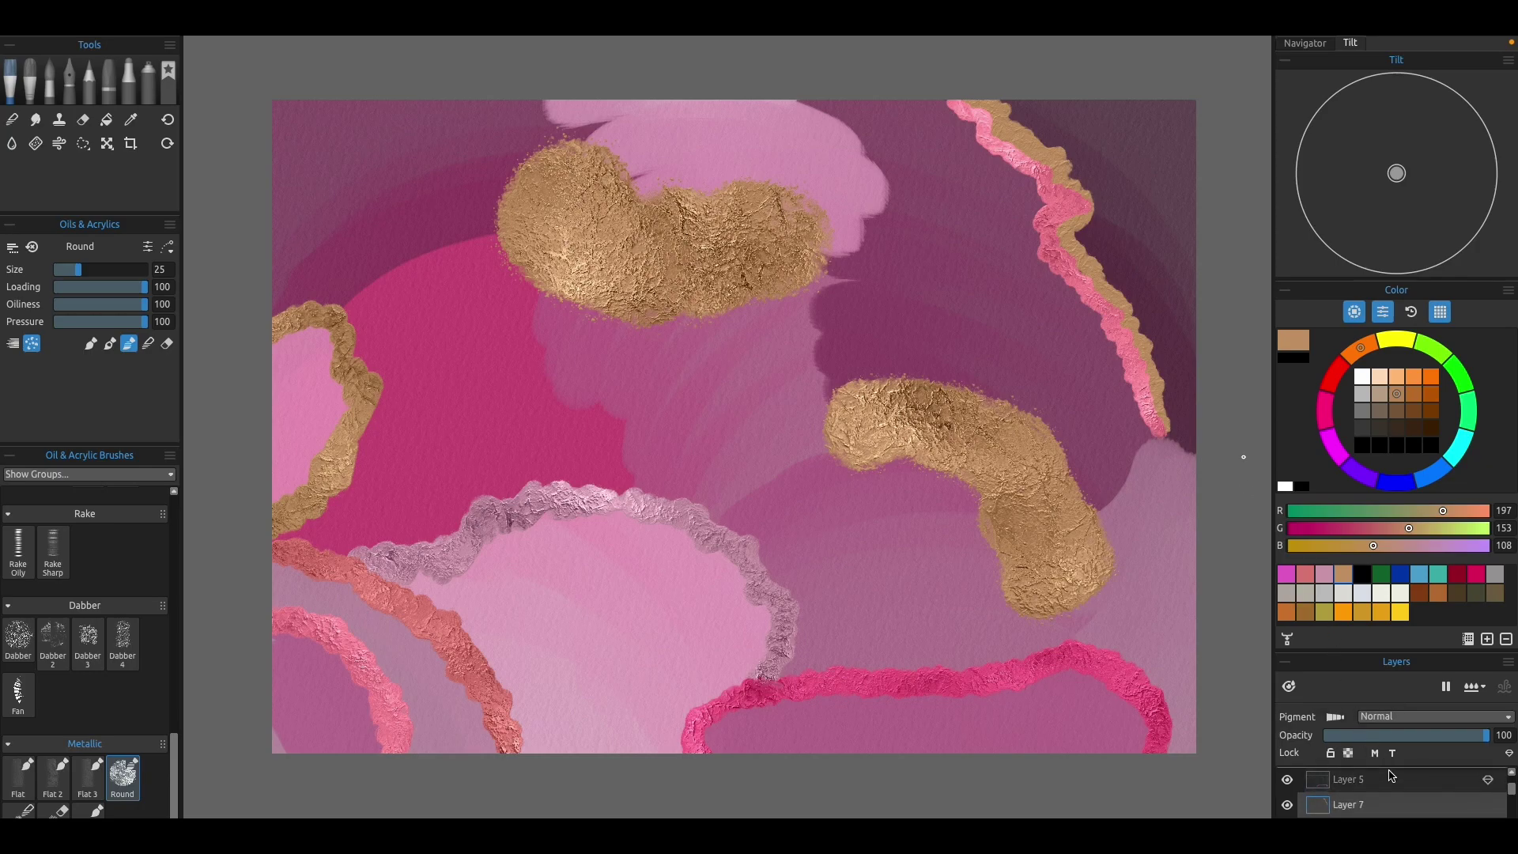
- Touch up the bronze line on Layer 7 by erasing and repainting the bulge beside the bend in the salmon pink outline
scroll(1513, 783, up, 2)
key(e)
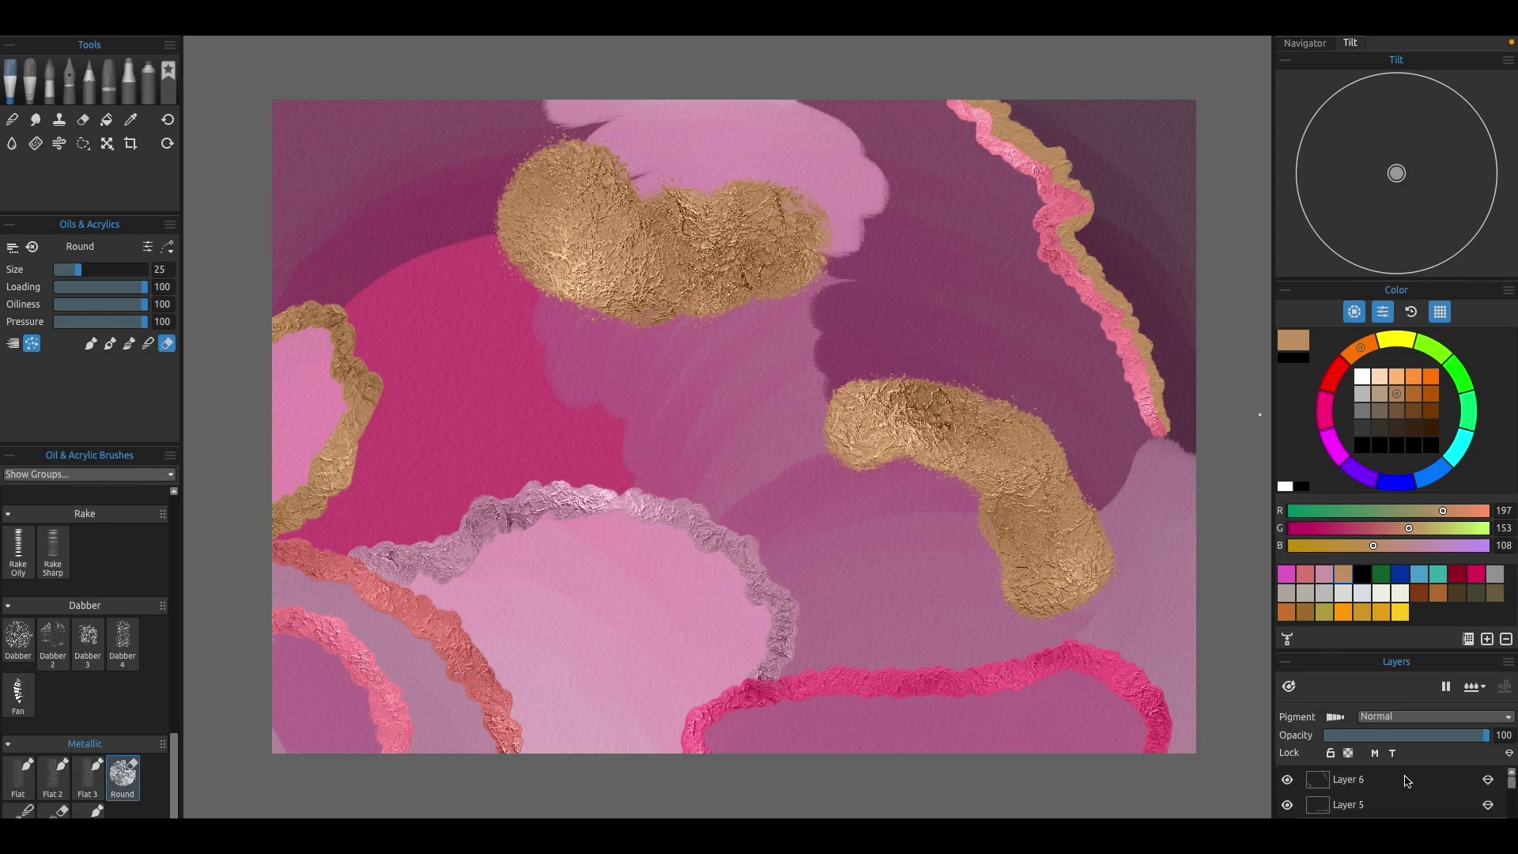
scroll(1412, 782, down, 1)
click(130, 344)
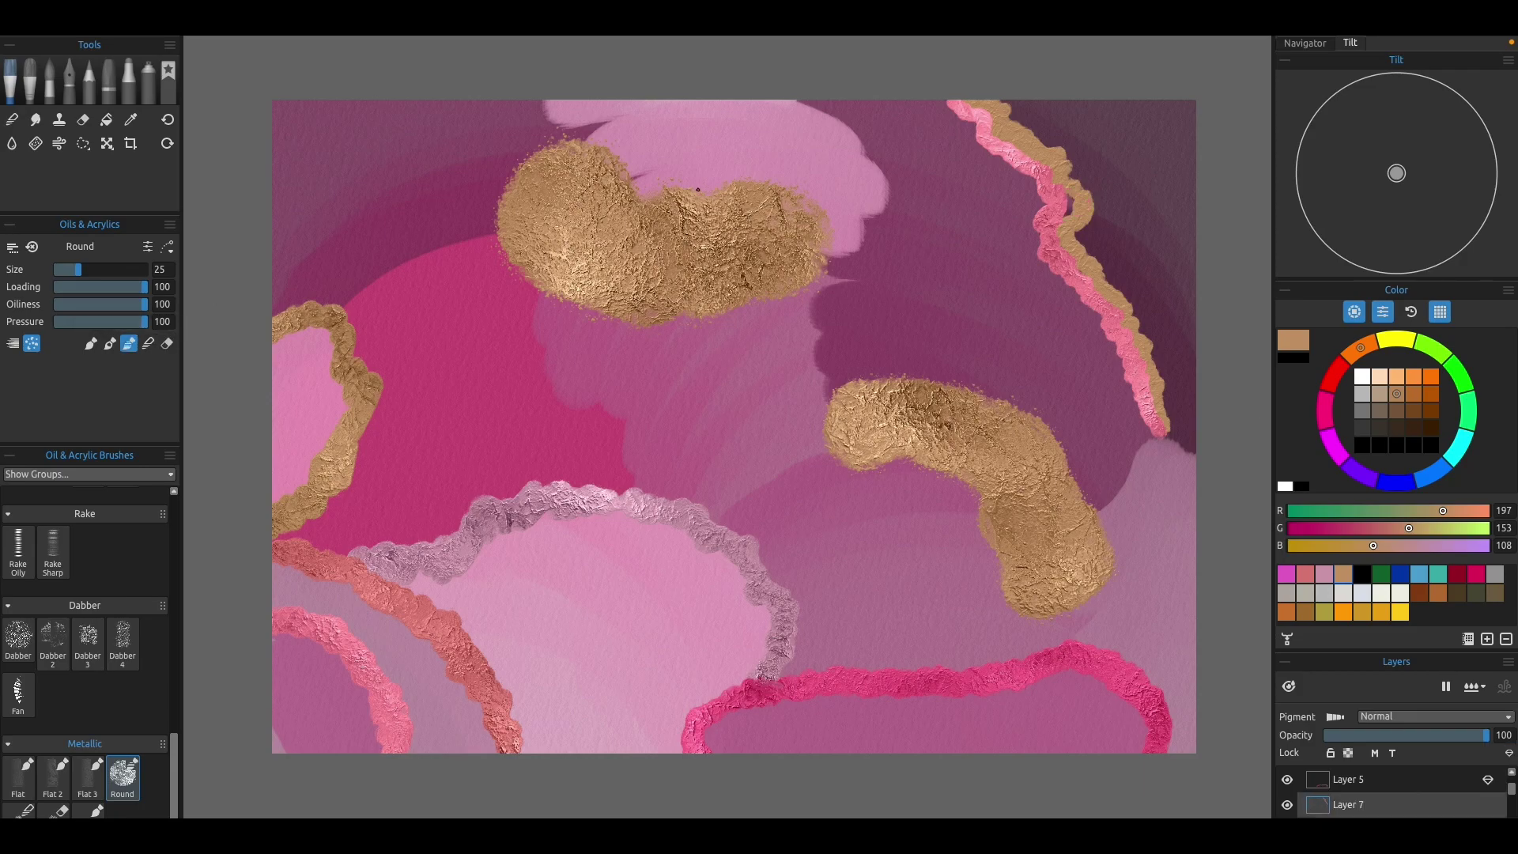
drag(1068, 192, 1069, 206)
- Add a new metallic layer and paint a saved dusty pink line along the magenta area's upper edge, between the large and left bronze shapes
click(1420, 789)
key(ctrl+shift+n)
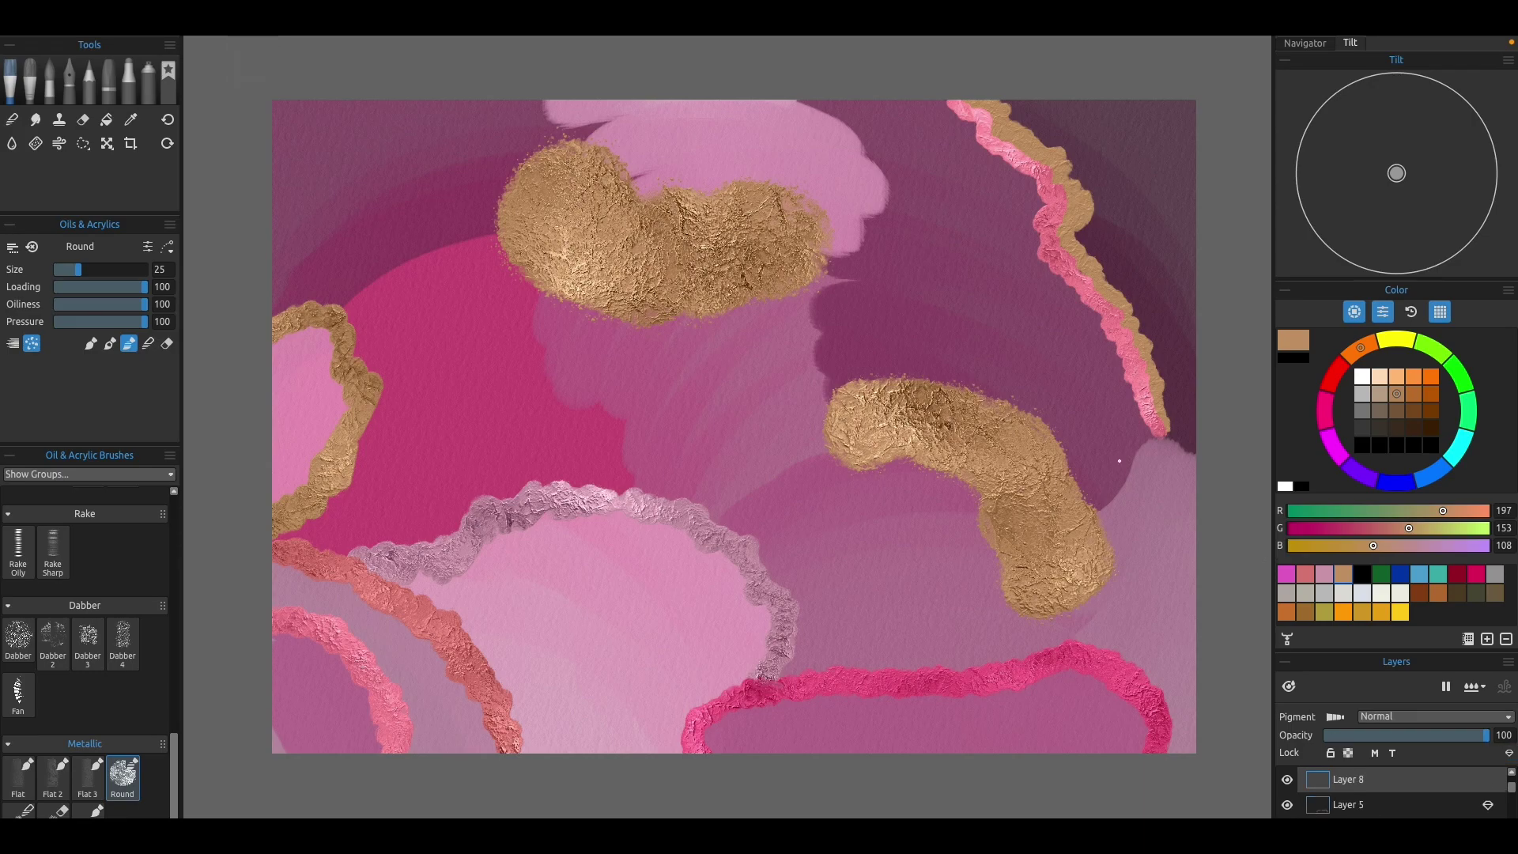
click(1324, 575)
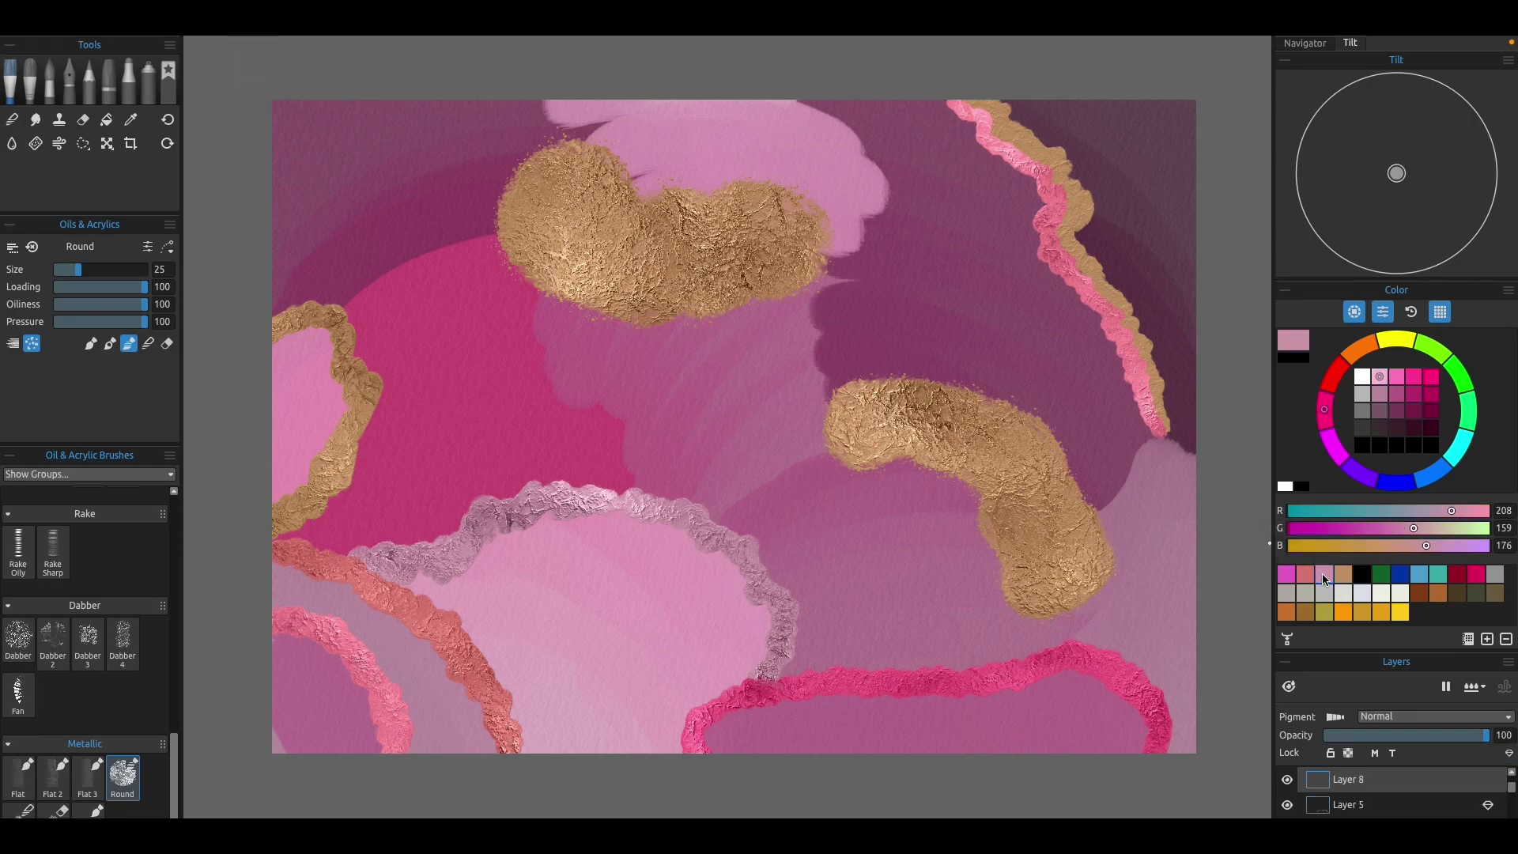
drag(495, 230, 441, 247)
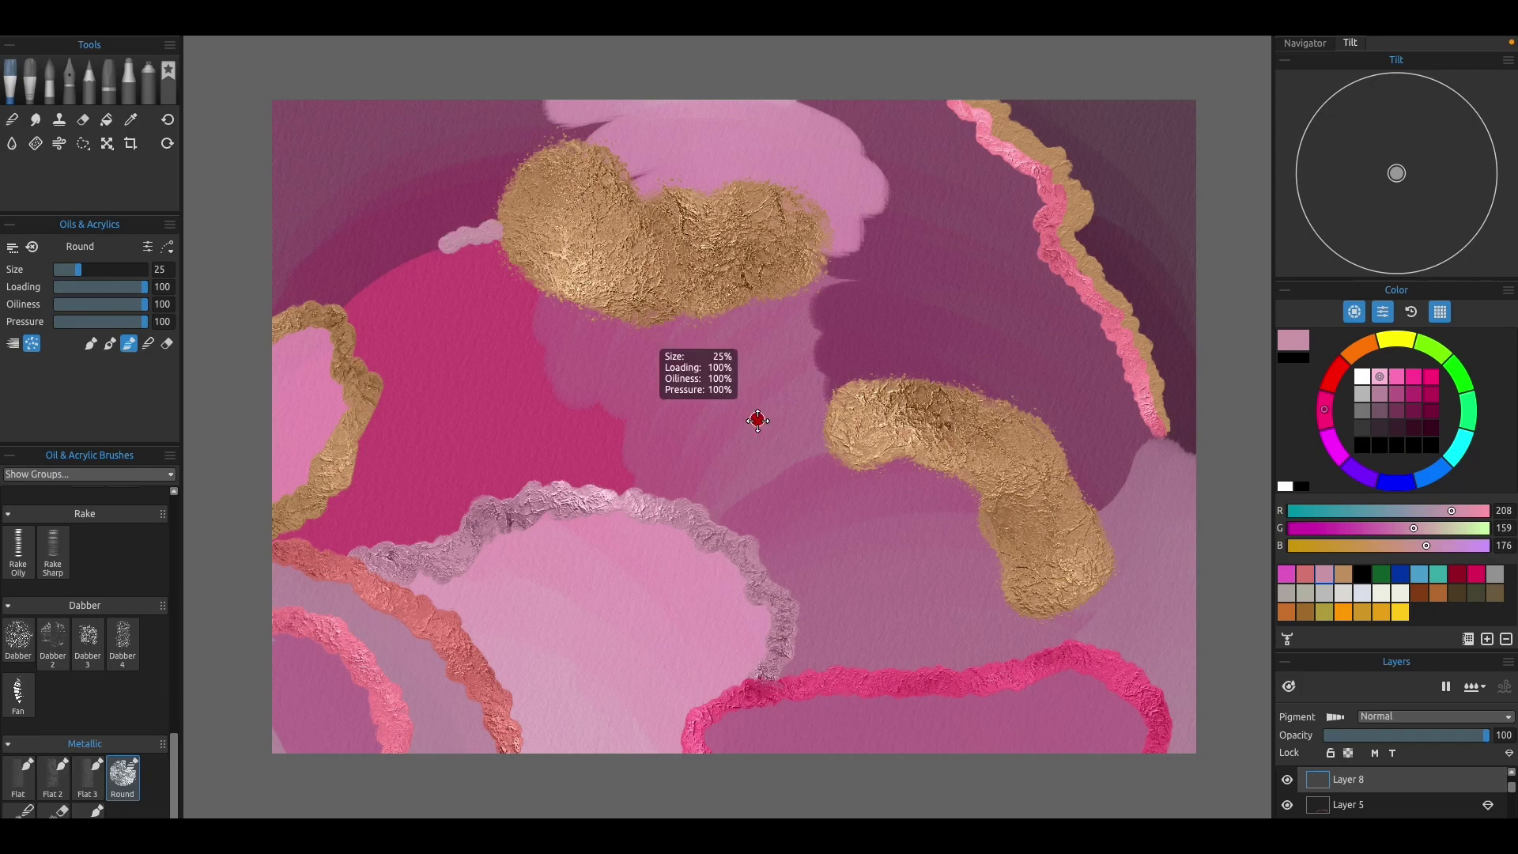
key(ctrl+z)
click(1509, 753)
drag(491, 232, 353, 300)
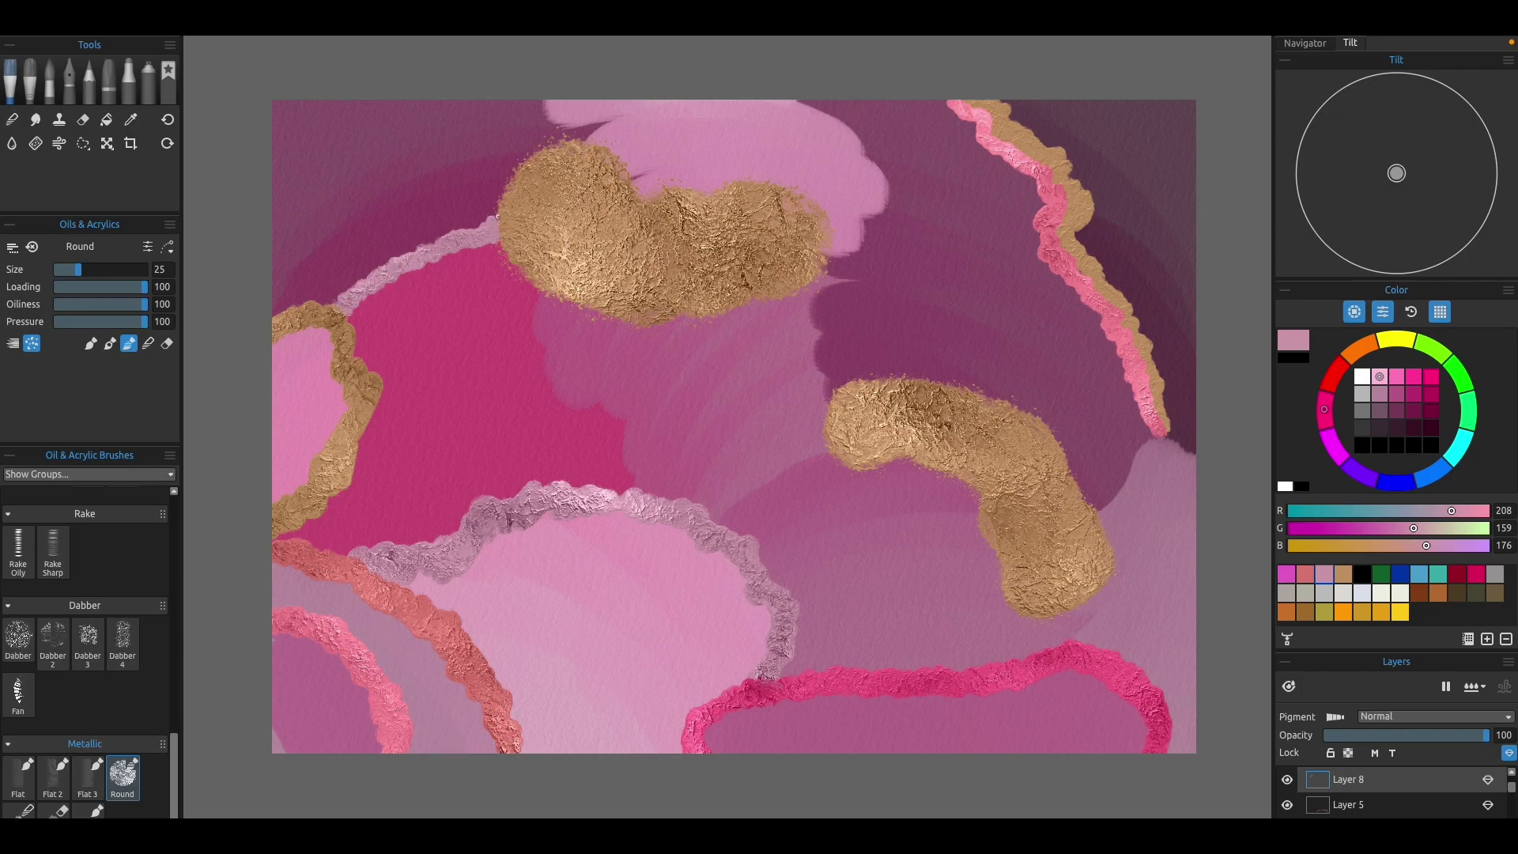
click(495, 224)
- Outline the top of the mauve patch at the canvas's right edge in dusty pink on another new metallic layer
click(1509, 753)
mouse_move(1188, 458)
mouse_down()
mouse_move(1142, 446)
mouse_move(1103, 510)
mouse_up()
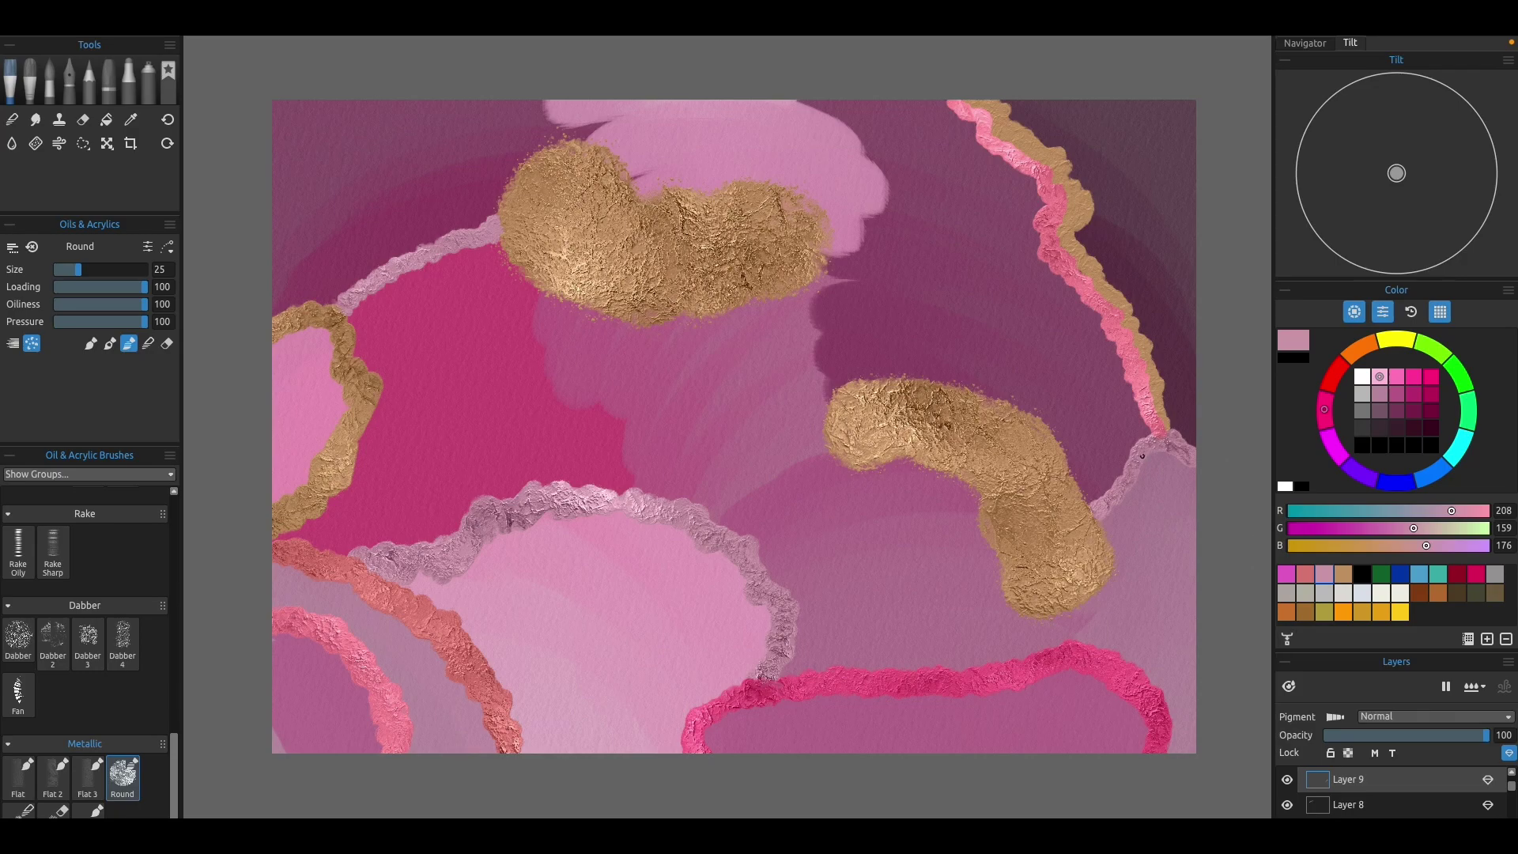
- Paint a saved coral line along the magenta area's right edge, from the upper bronze shape to the dusty pink outline, on a new layer
click(1306, 573)
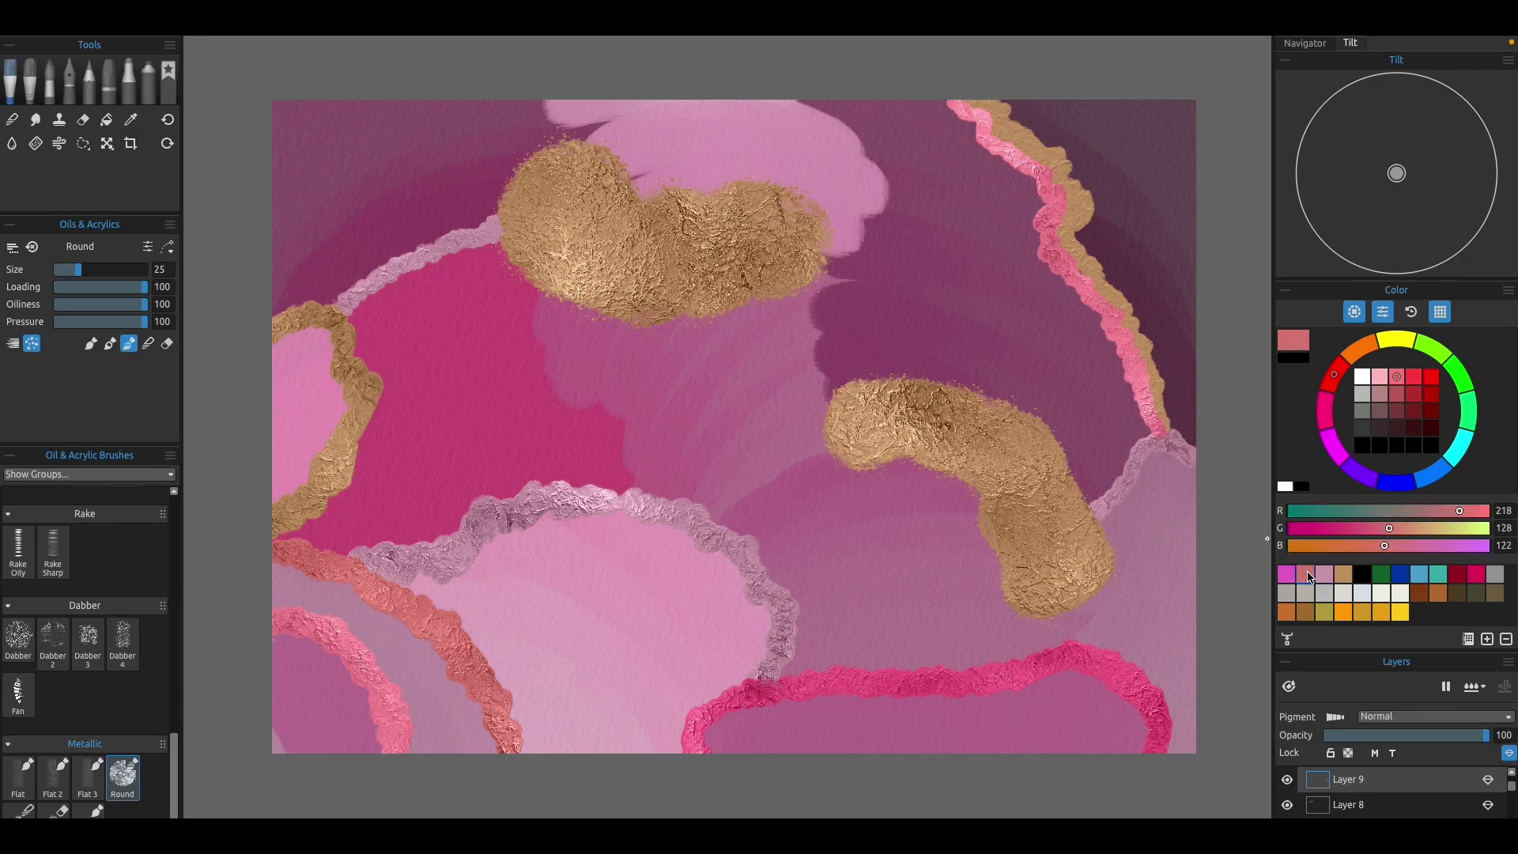
key(ctrl+shift+n)
mouse_move(534, 290)
mouse_down()
mouse_move(539, 378)
mouse_move(616, 417)
mouse_move(633, 479)
mouse_up()
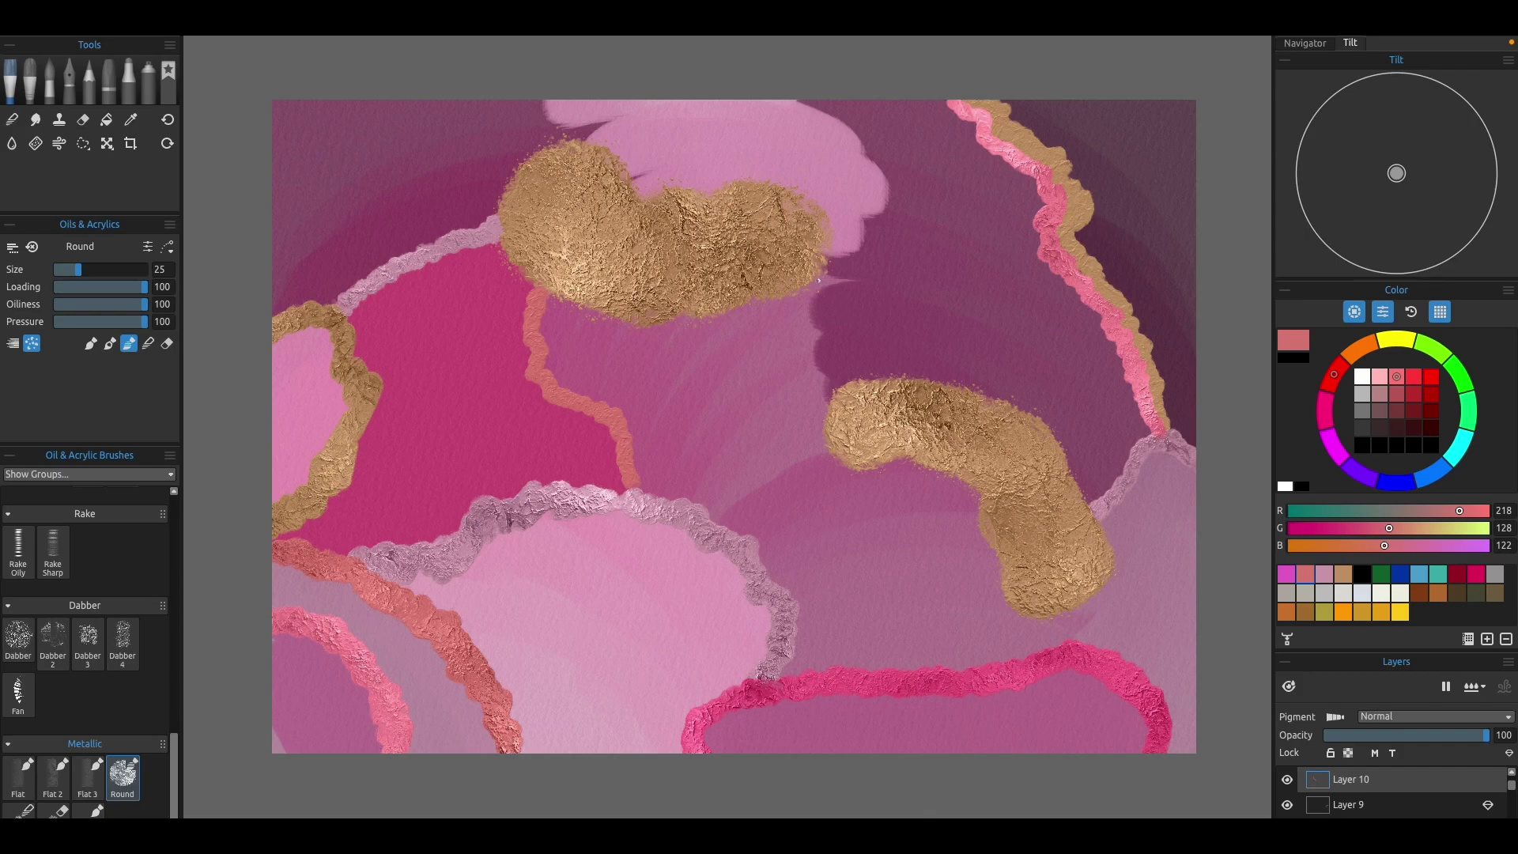
- Add Layer 11, sample the salmon pink with RGB 245, 141, 158 from a painted outline, and save it as a swatch
click(1331, 575)
key(ctrl+shift+n)
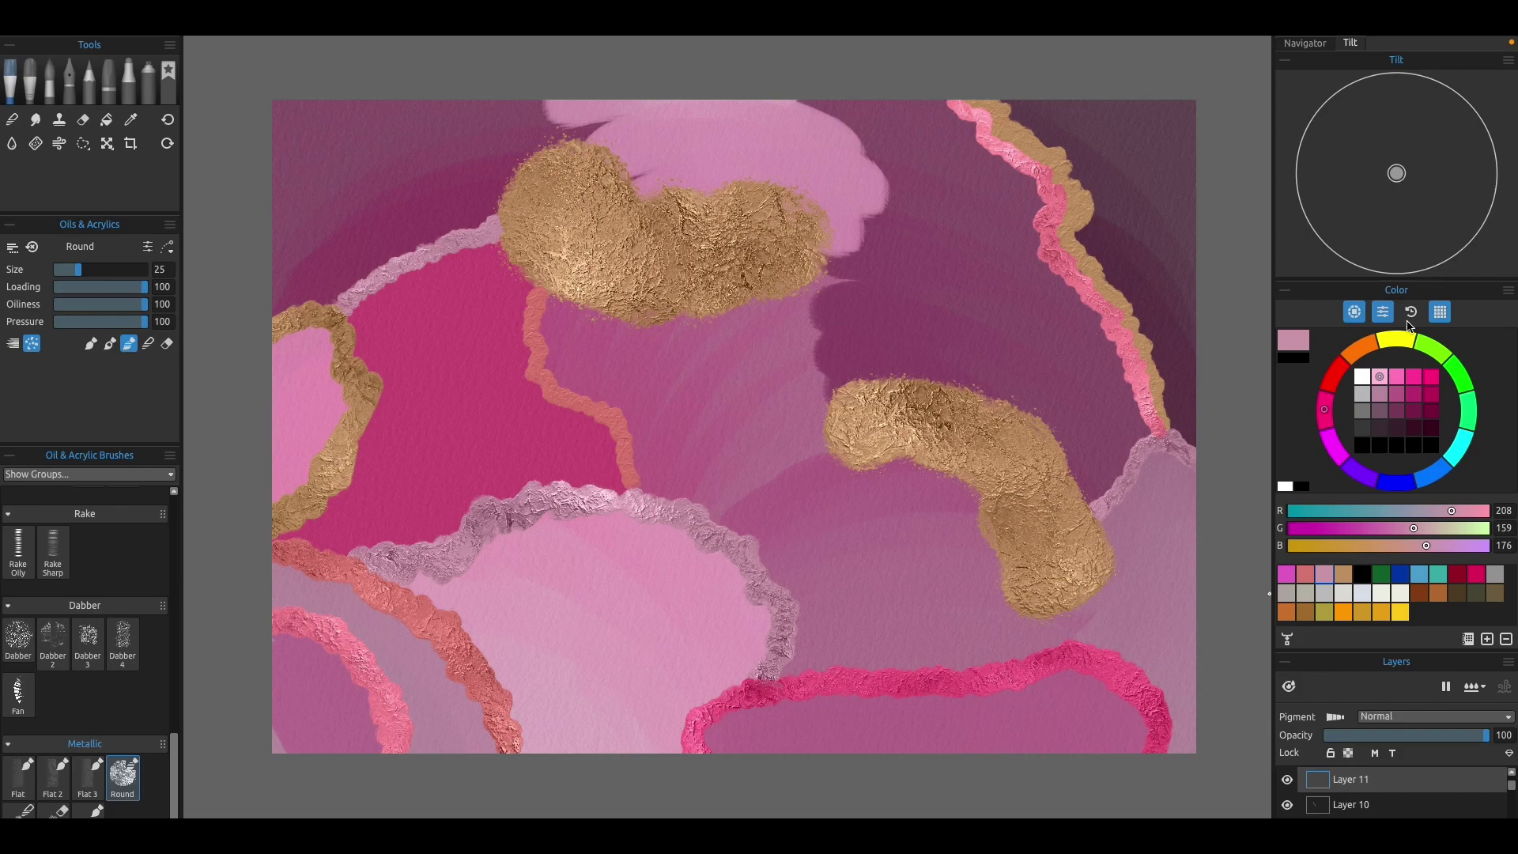
click(131, 121)
mouse_move(347, 552)
mouse_down()
mouse_move(387, 601)
mouse_move(347, 644)
mouse_up()
click(1052, 427)
click(1487, 639)
key(b)
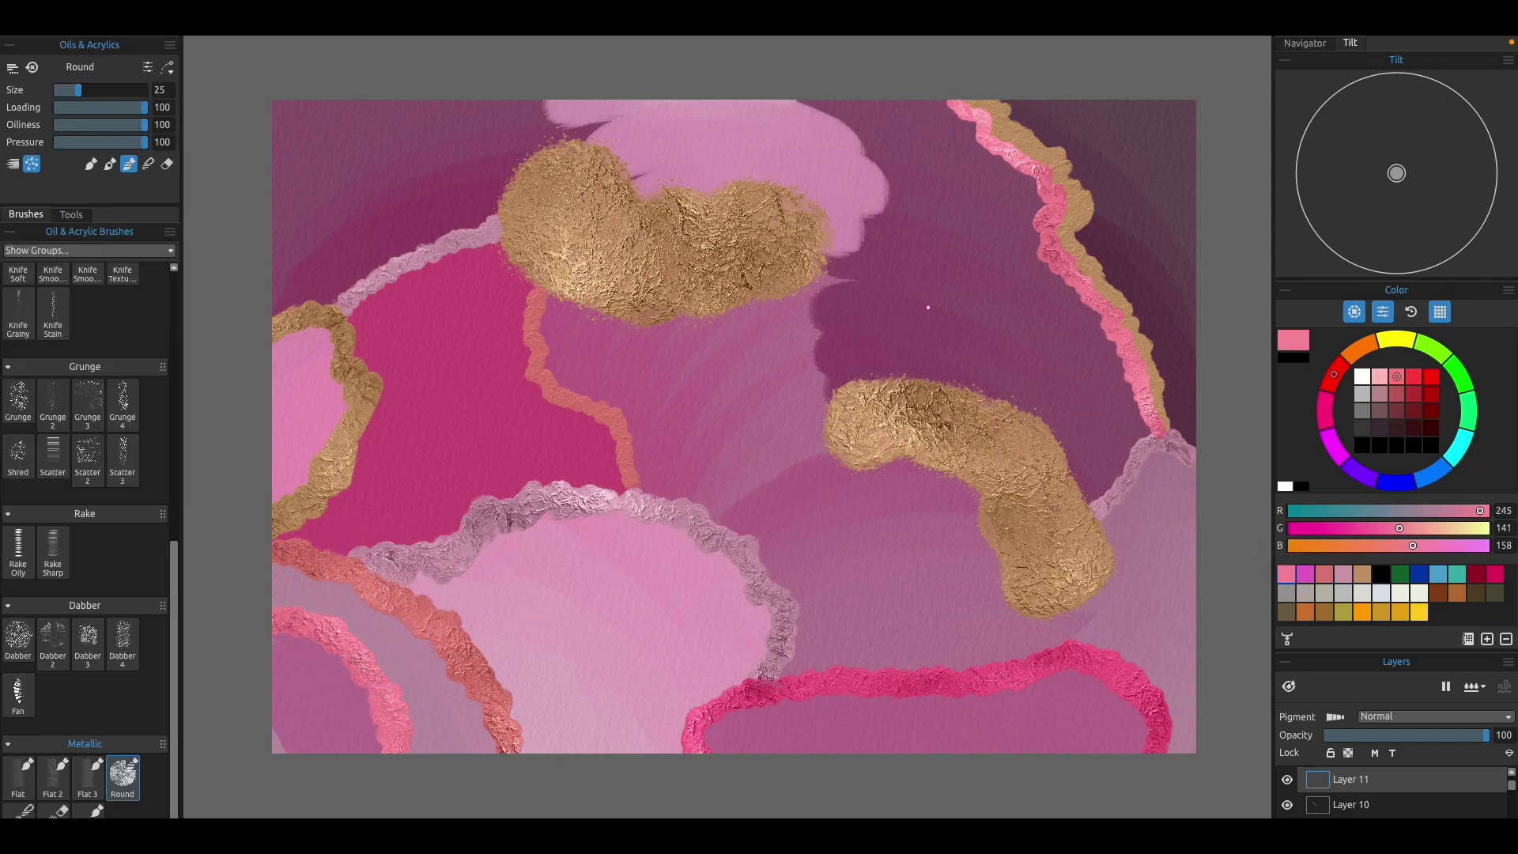
- Add Layer 12 and paint a salmon pink line along the dark plum area's left edge, between the two large bronze shapes
key(ctrl+shift+n)
mouse_move(838, 270)
mouse_down()
mouse_move(818, 328)
mouse_move(830, 393)
mouse_up()
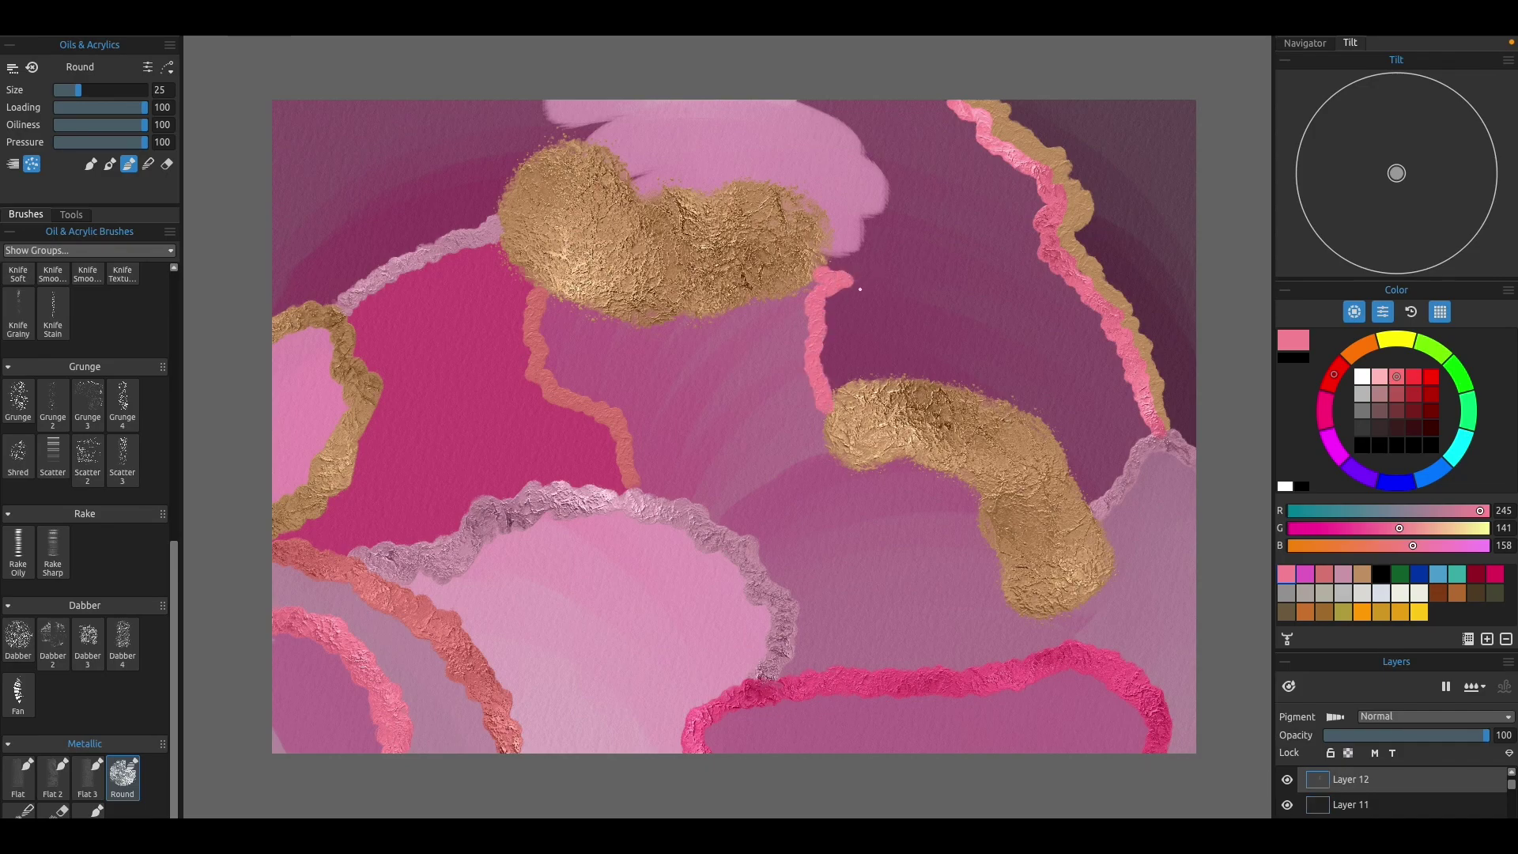
- Undo the last stroke and repaint the salmon pink line between the two bronze shapes, extending its upper end to the upper shape
key(ctrl+z)
mouse_move(823, 269)
mouse_down()
mouse_move(813, 337)
mouse_move(829, 405)
mouse_up()
drag(830, 281, 832, 397)
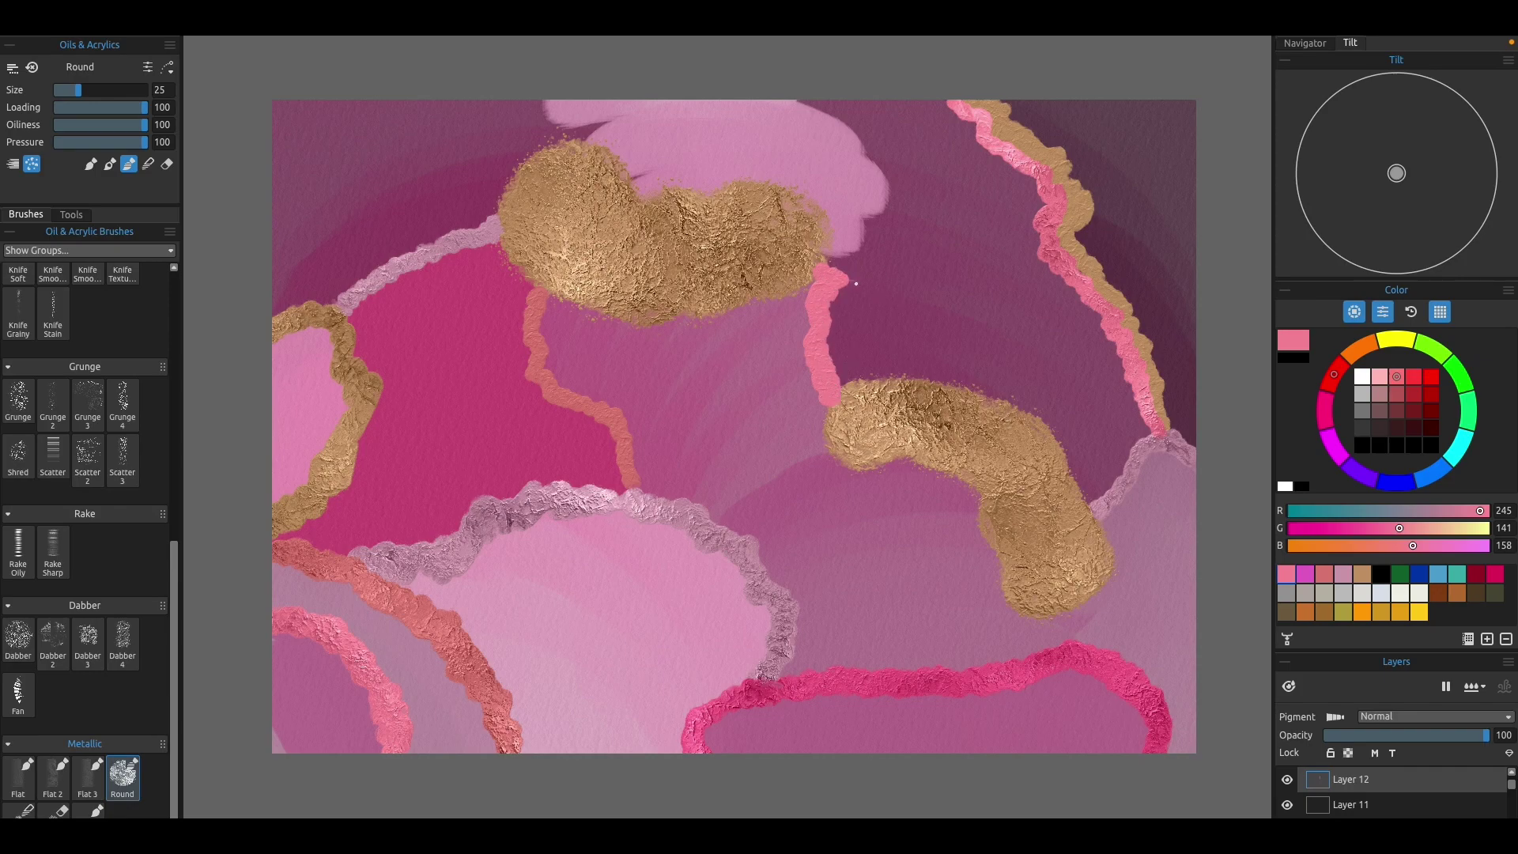
drag(842, 274, 841, 261)
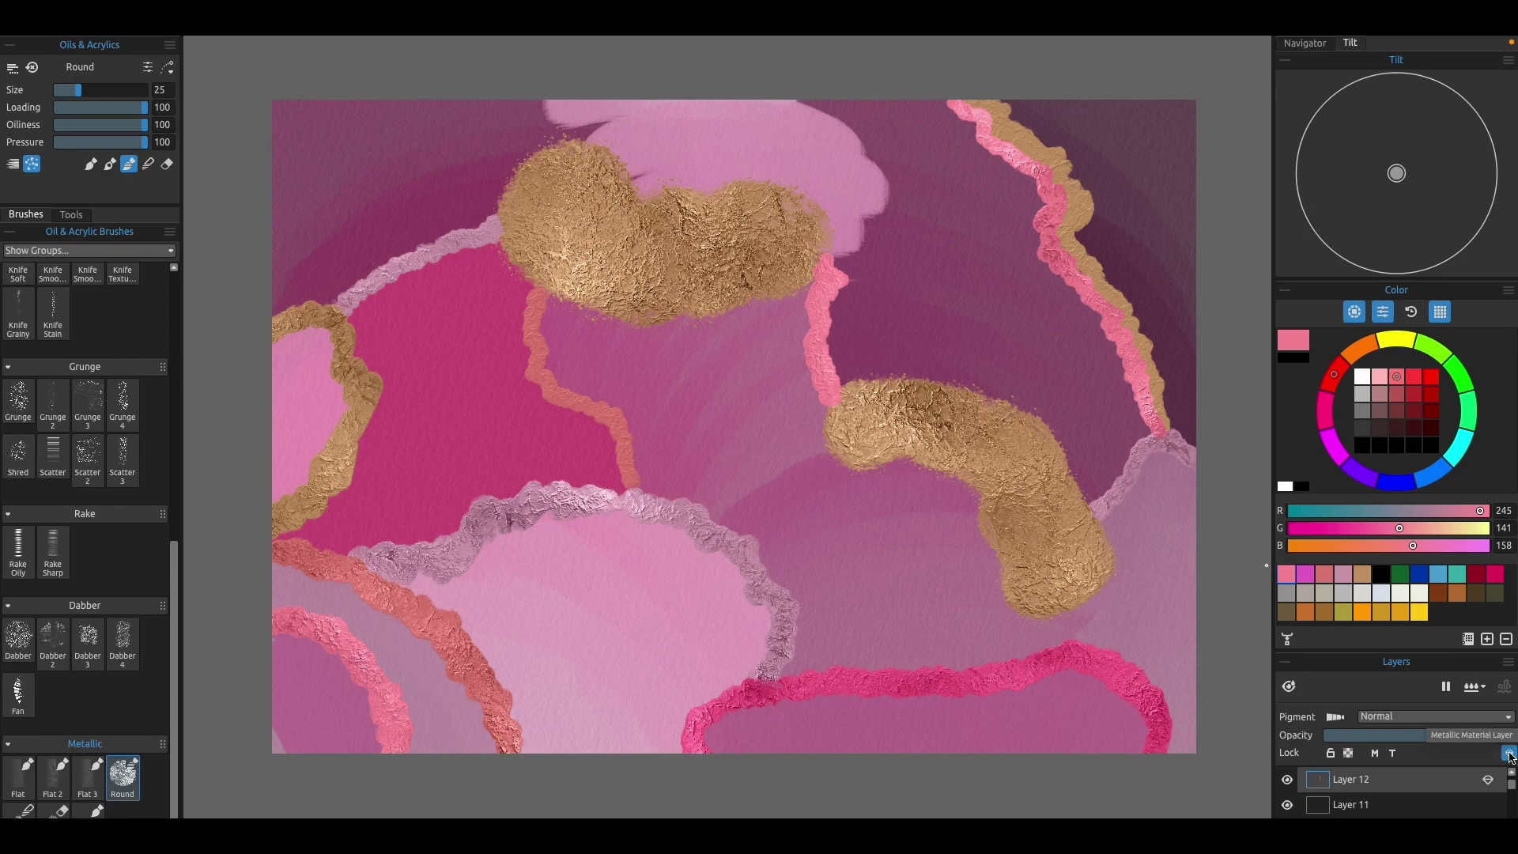
- Turn on the metallic material for Layers 12, 11, 10, 7 and 6
click(1436, 807)
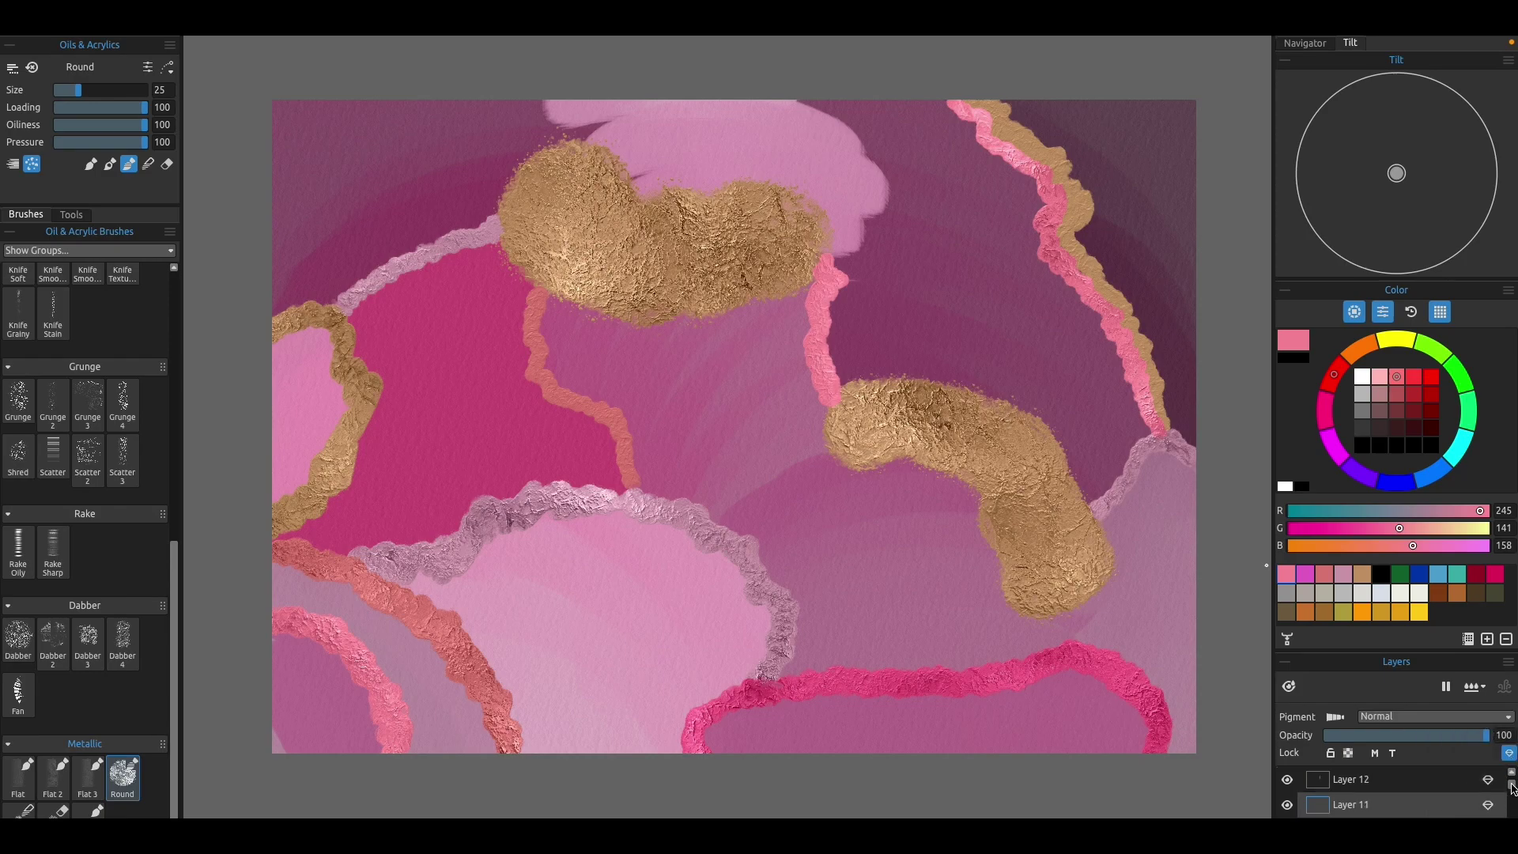
scroll(1463, 806, down, 1)
click(1475, 806)
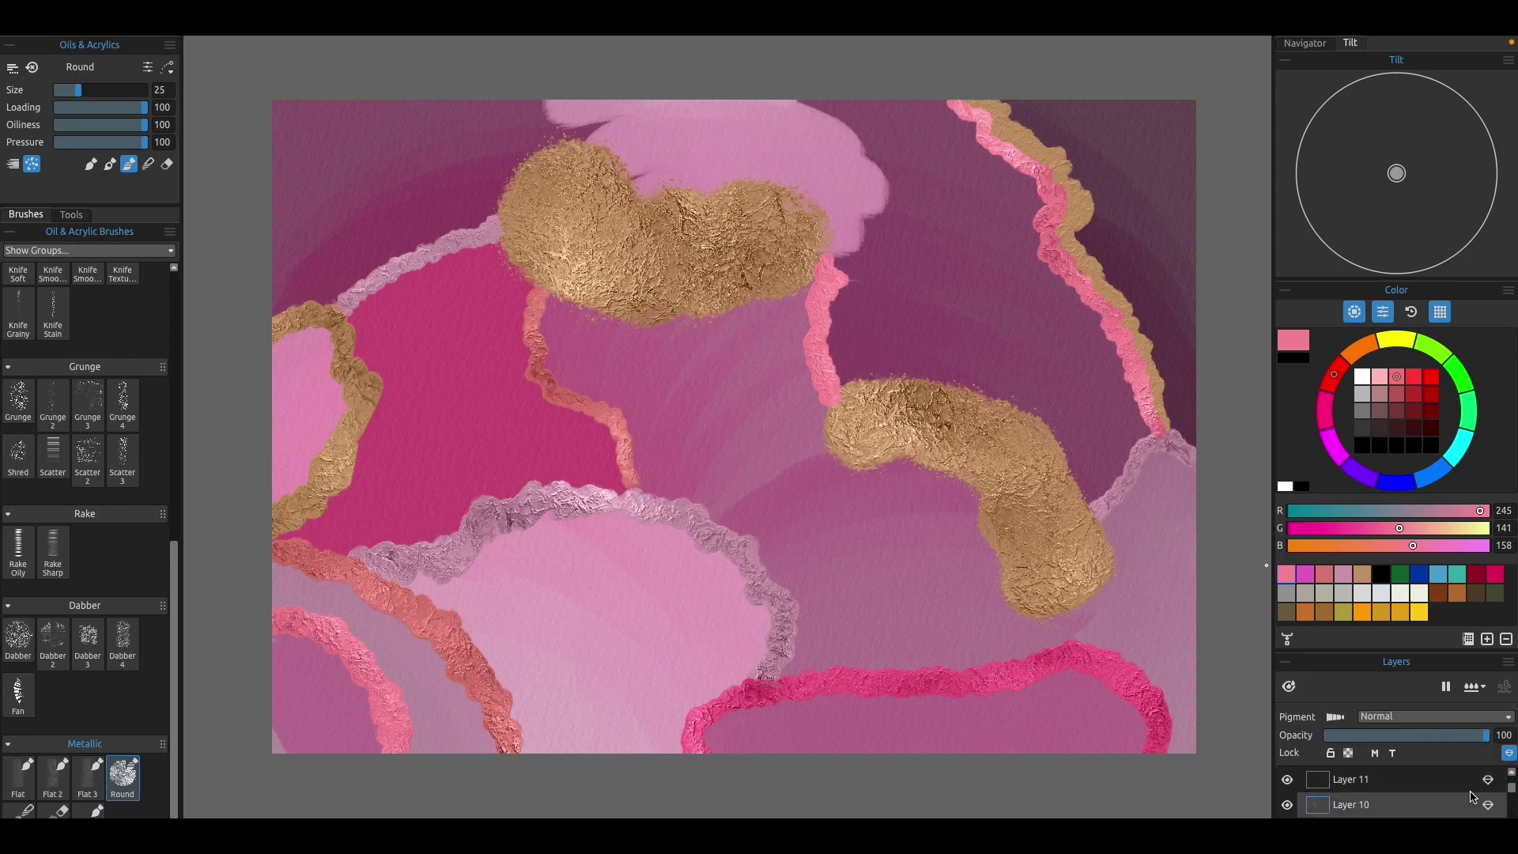
scroll(1513, 800, down, 1)
scroll(1512, 800, down, 3)
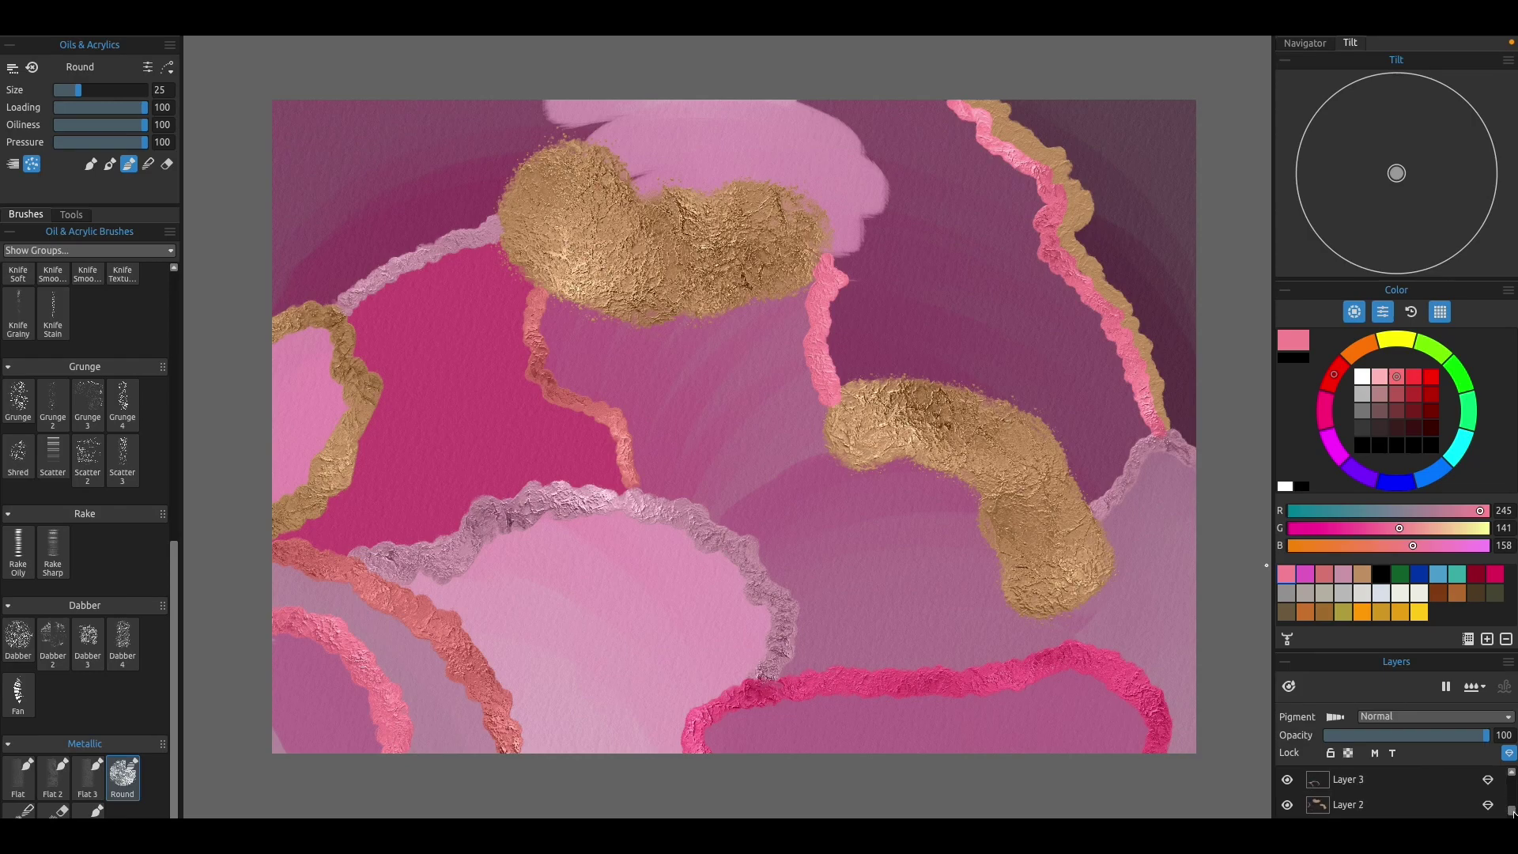
click(1475, 779)
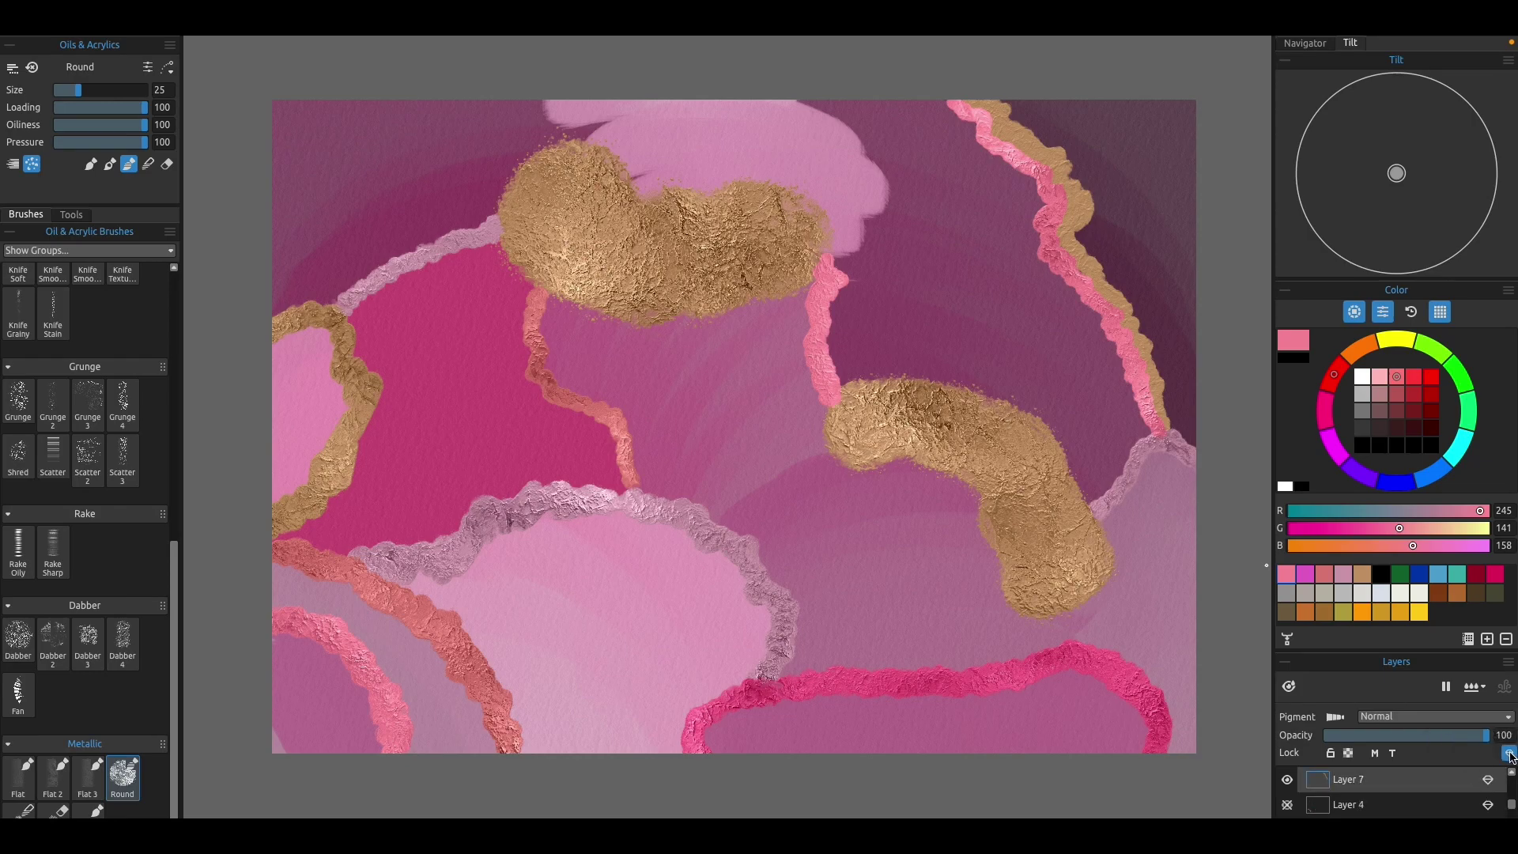
scroll(1512, 807, up, 1)
drag(1513, 805, 1514, 814)
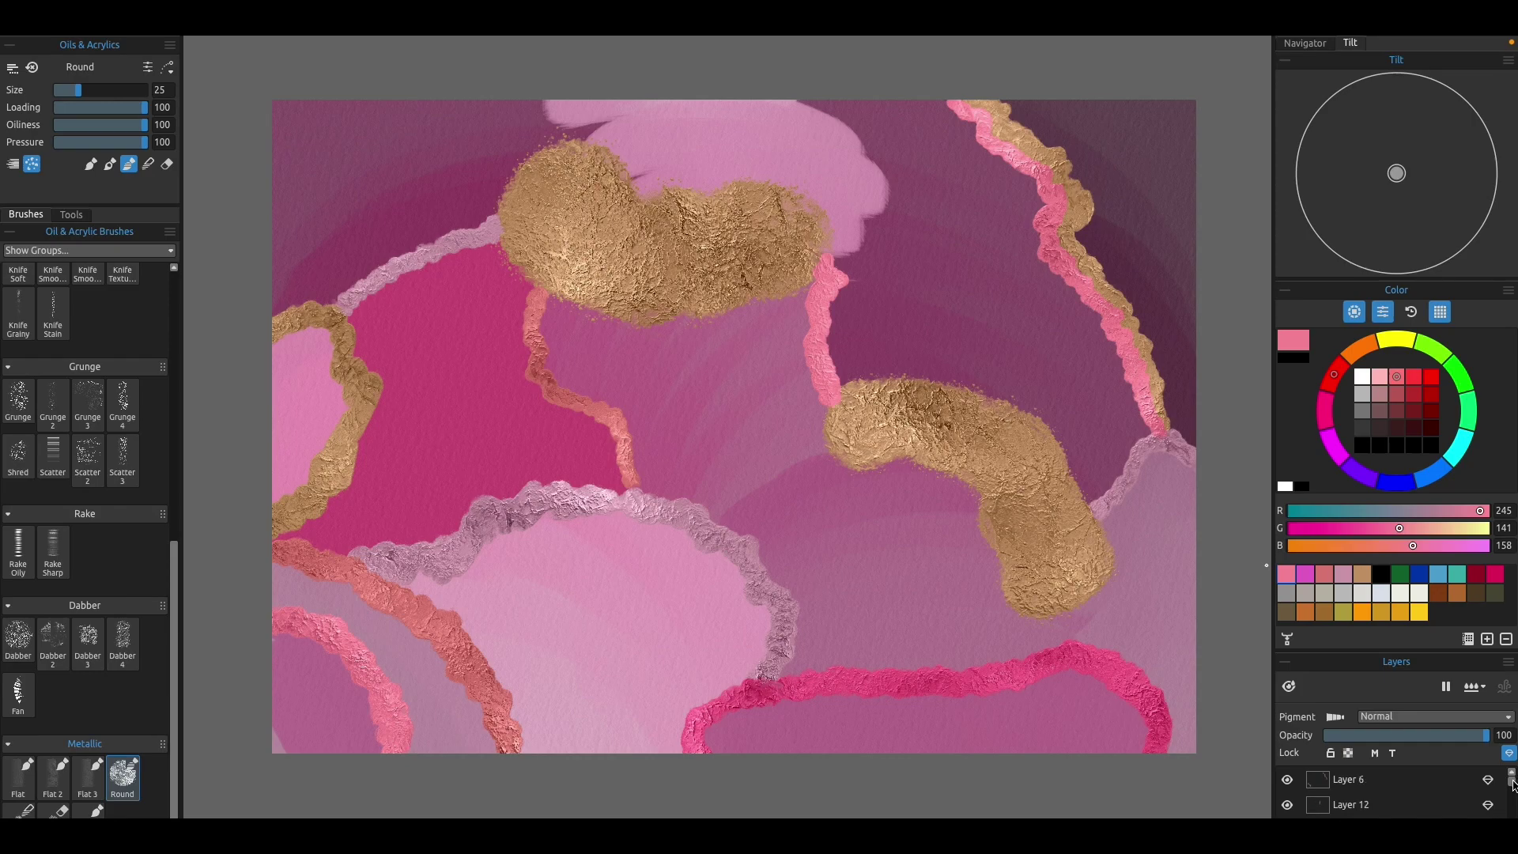
drag(1513, 813, 1512, 776)
- Clean up and repaint the lower end of the salmon pink line where it meets the lower bronze shape on Layer 12
click(147, 163)
click(167, 164)
drag(840, 389, 831, 407)
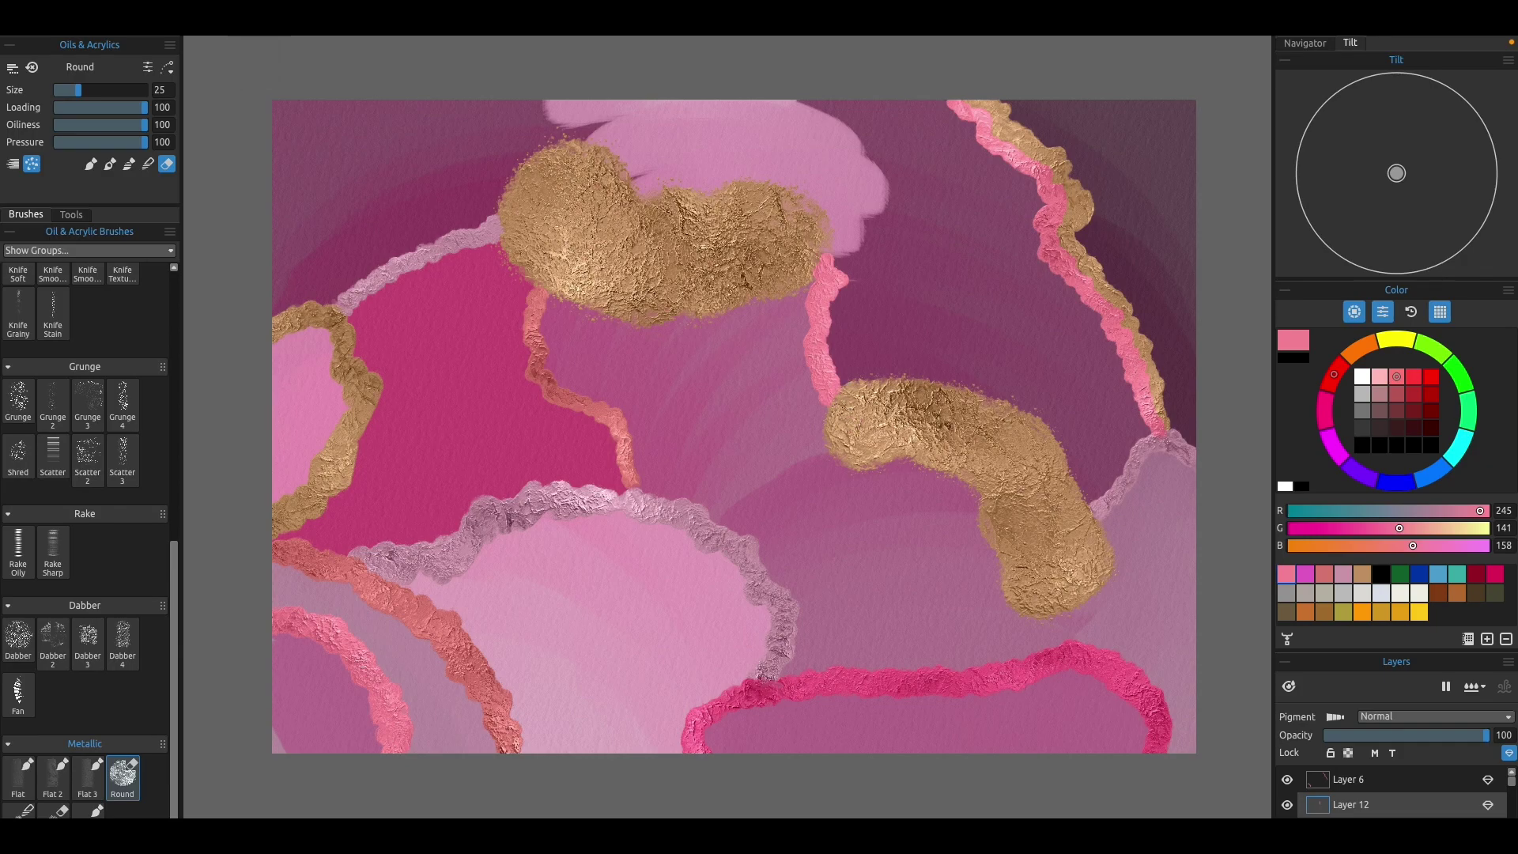
click(91, 163)
click(129, 163)
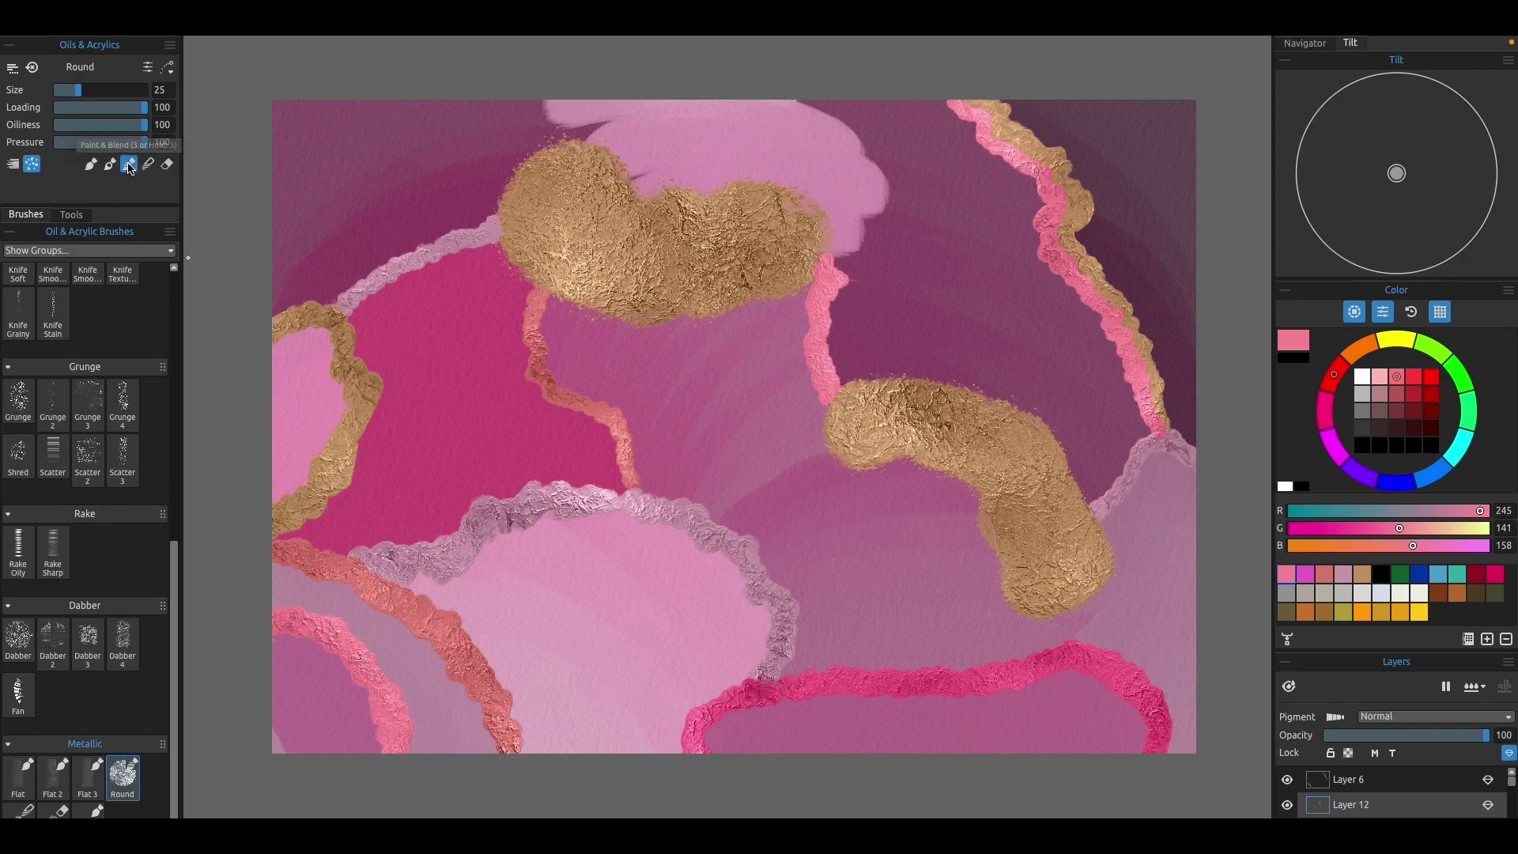
drag(827, 402, 838, 388)
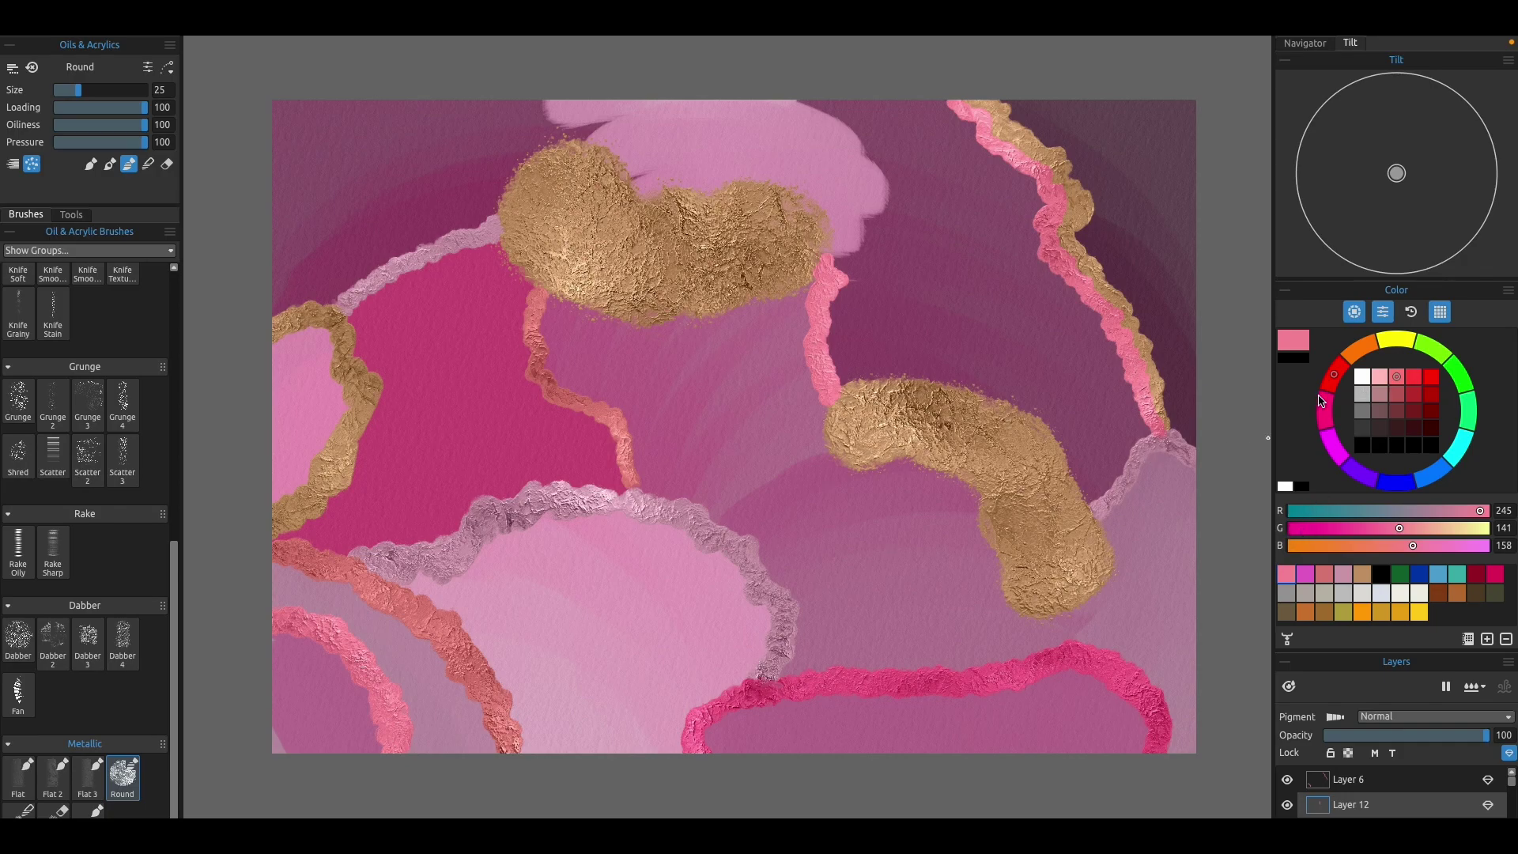
- Sample the hot pink with RGB 235, 94, 136 from the outline along the canvas's lower edge and save it as a swatch
click(71, 214)
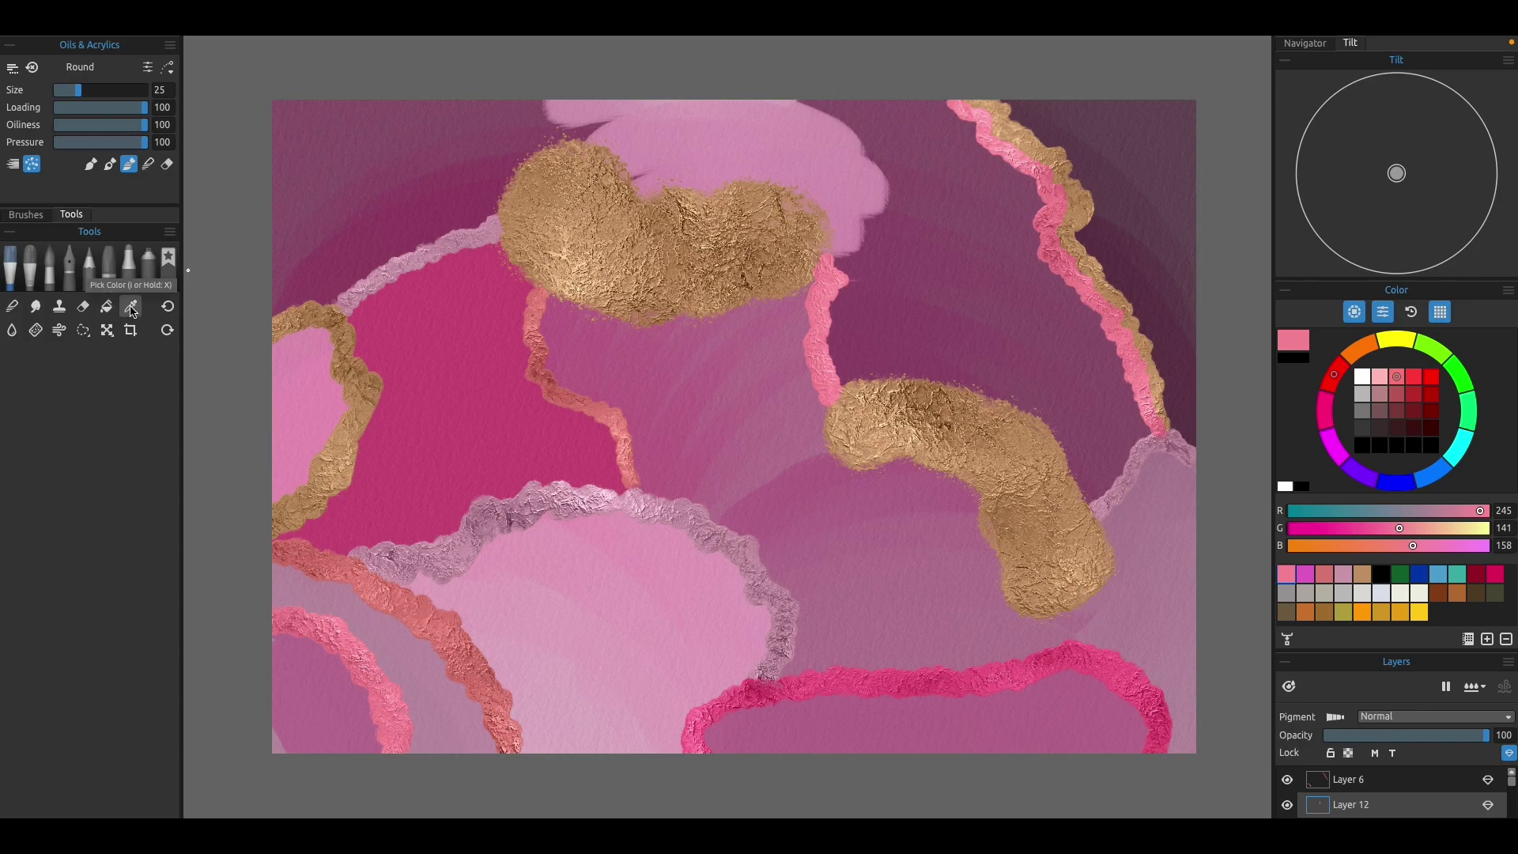
click(132, 308)
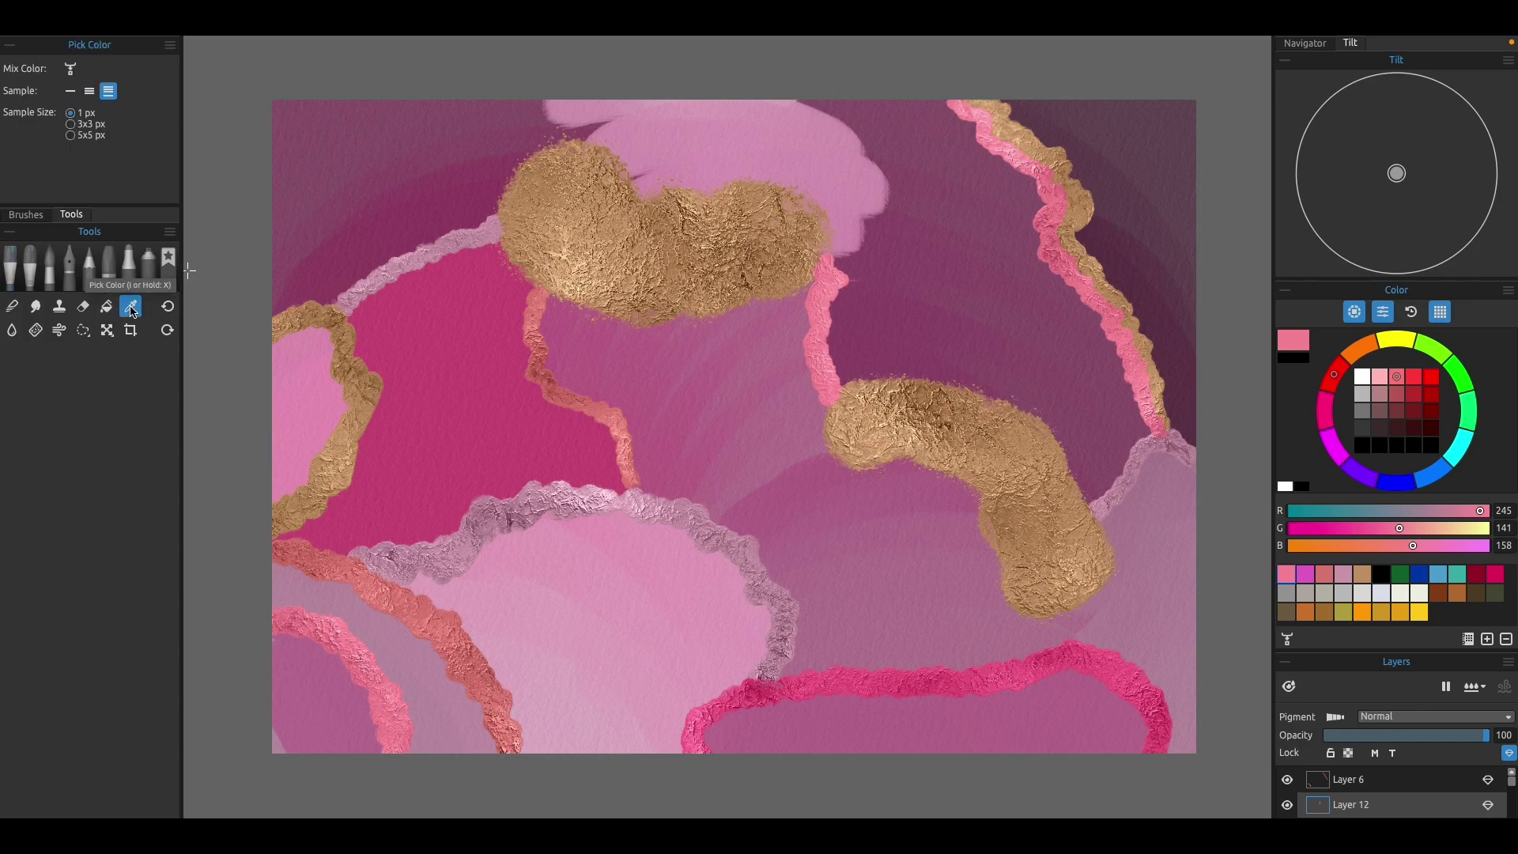
click(889, 678)
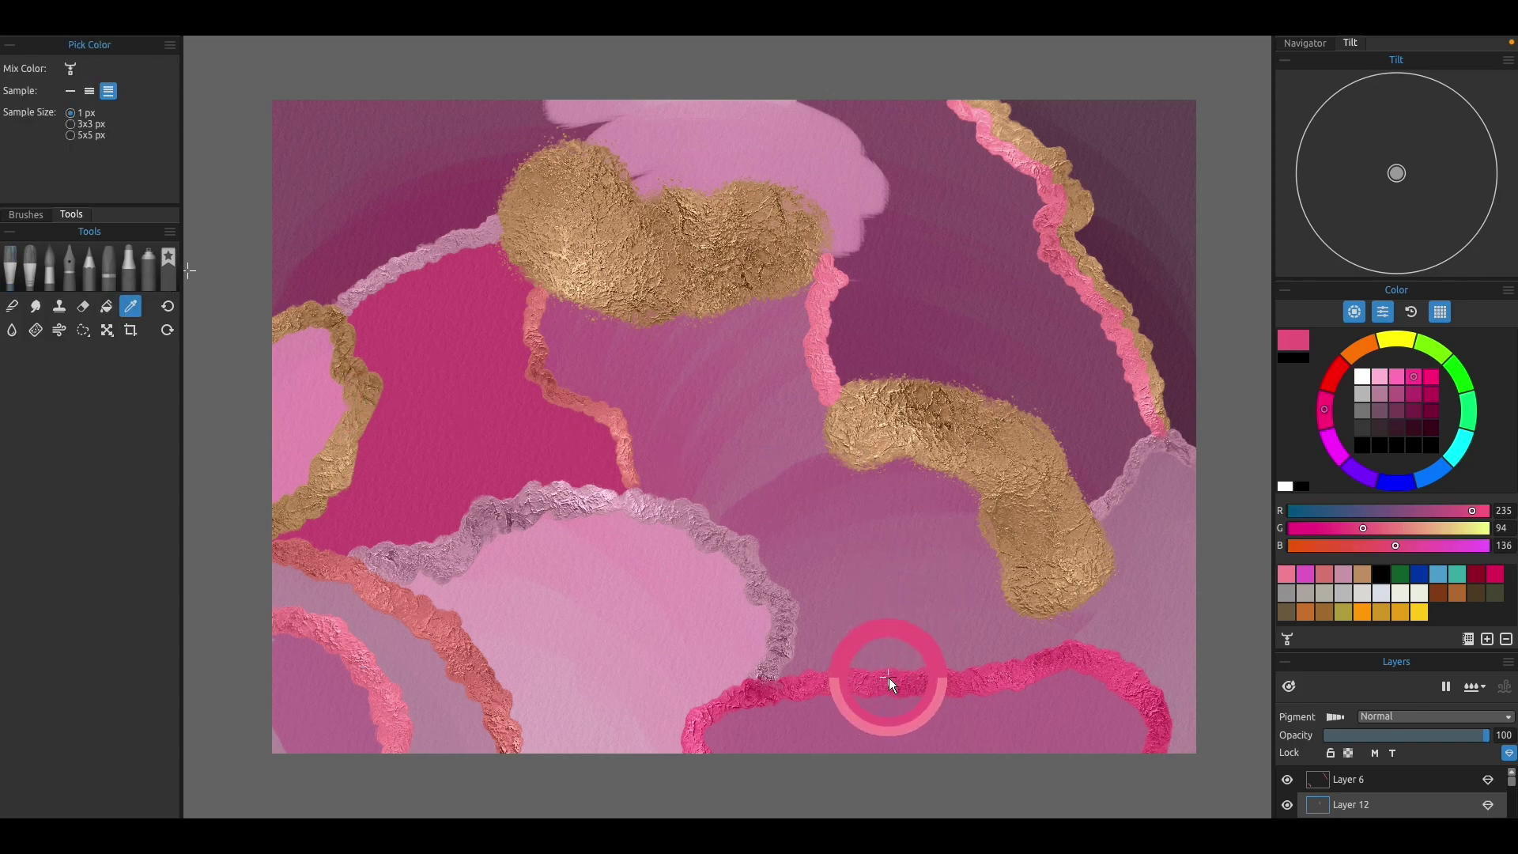
click(1487, 639)
click(923, 411)
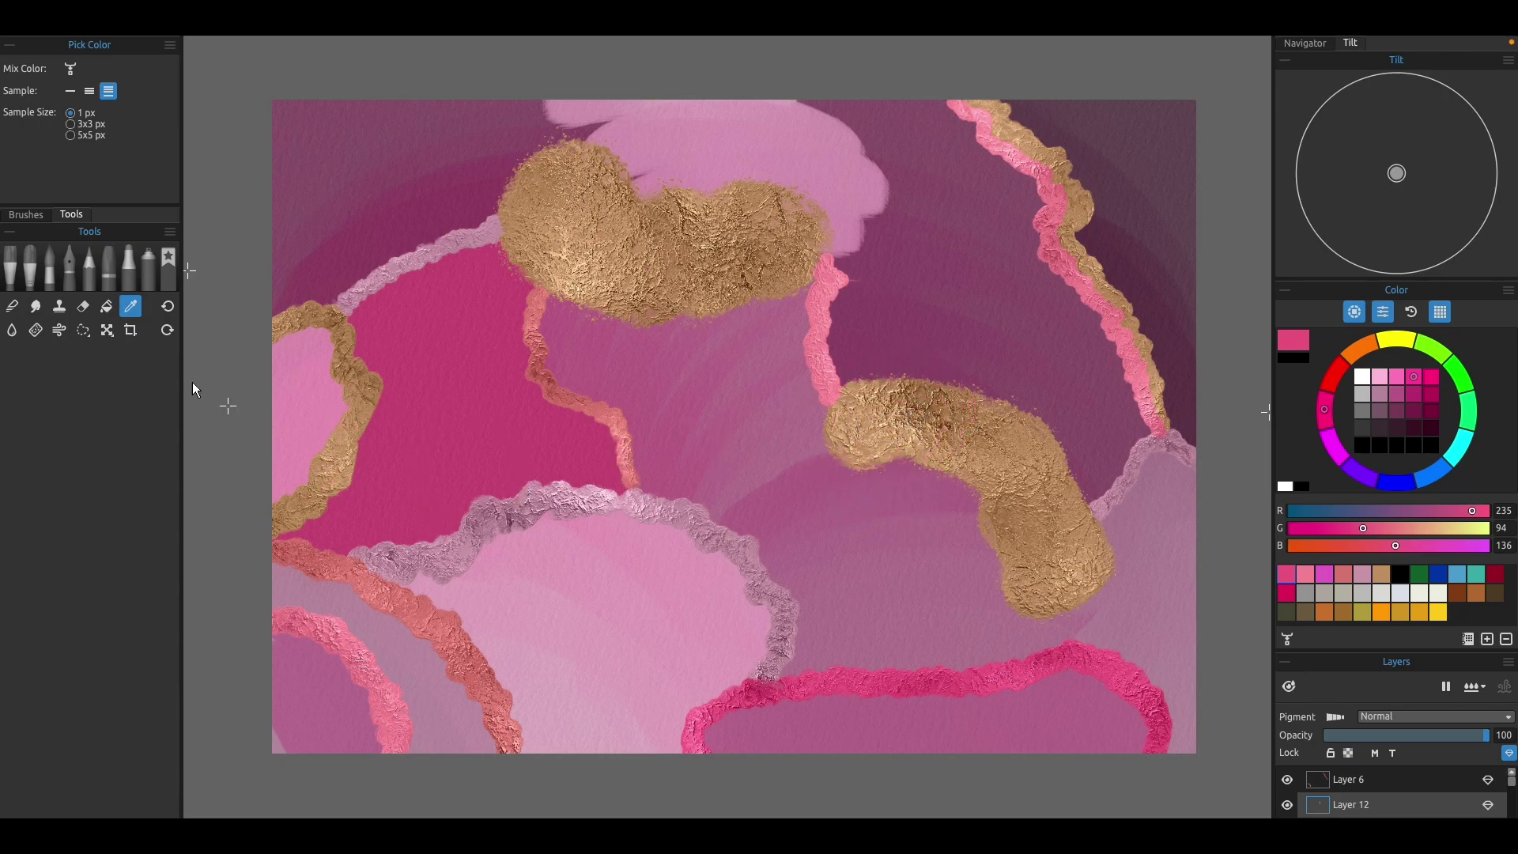
- Add Layer 13 and paint a hot pink line with the metallic Round brush along the upper side of the dusty pink line
click(26, 215)
scroll(113, 772, down, 5)
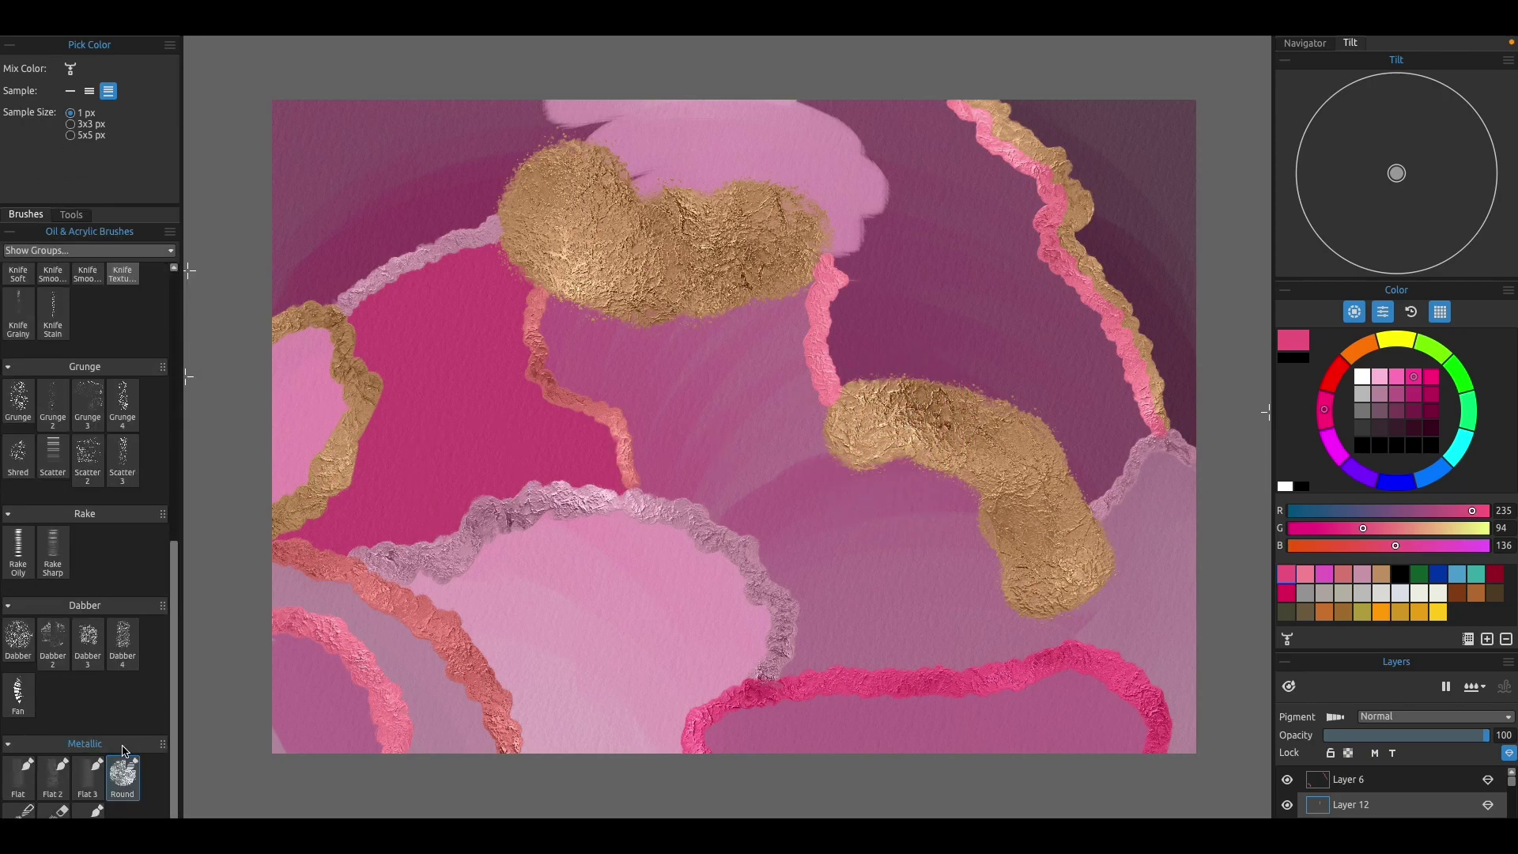
click(122, 774)
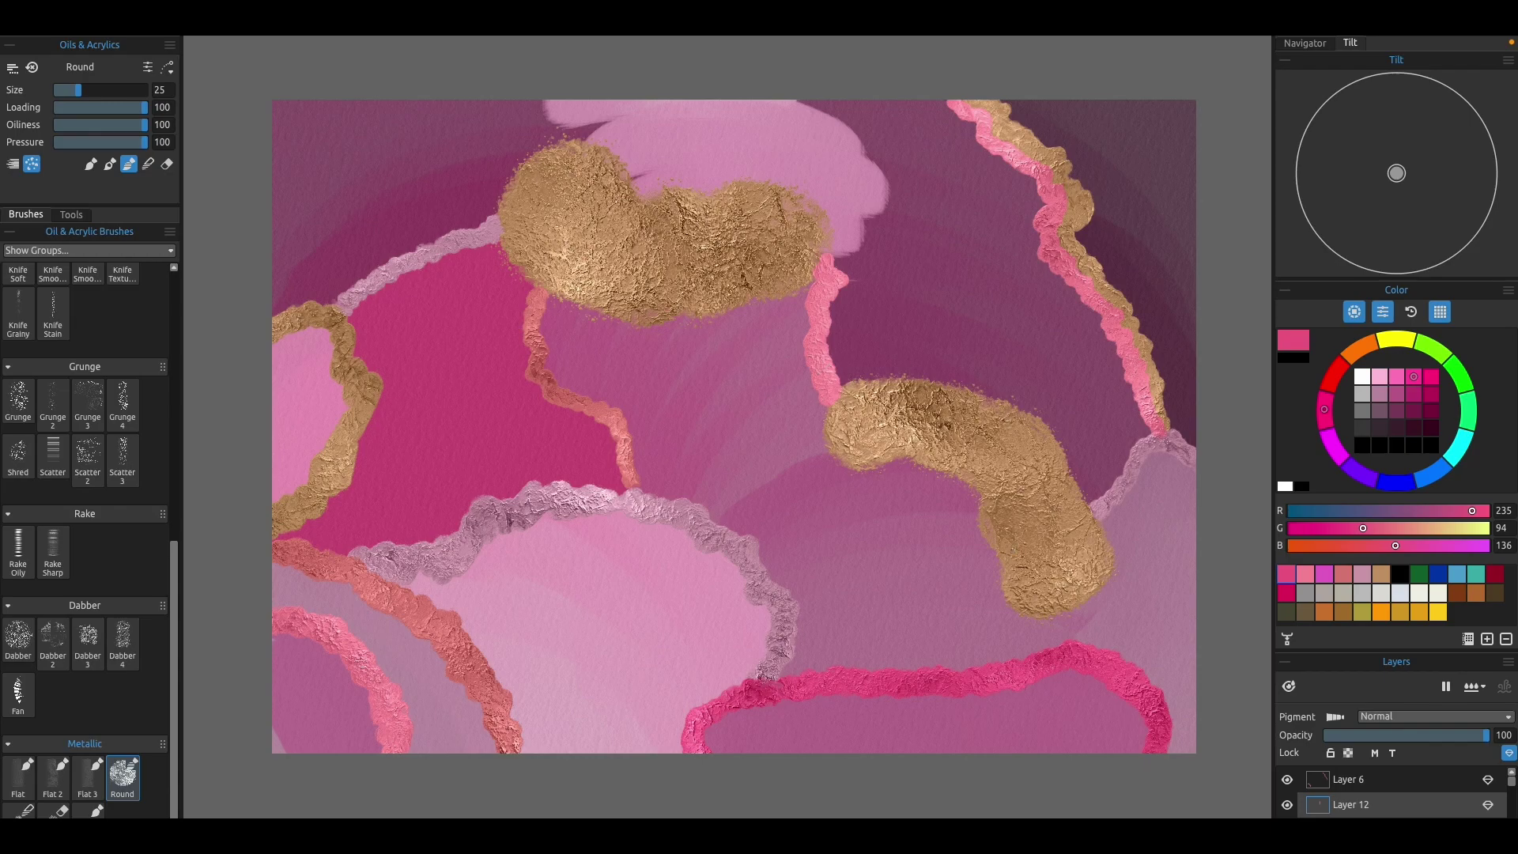
key(ctrl+shift+n)
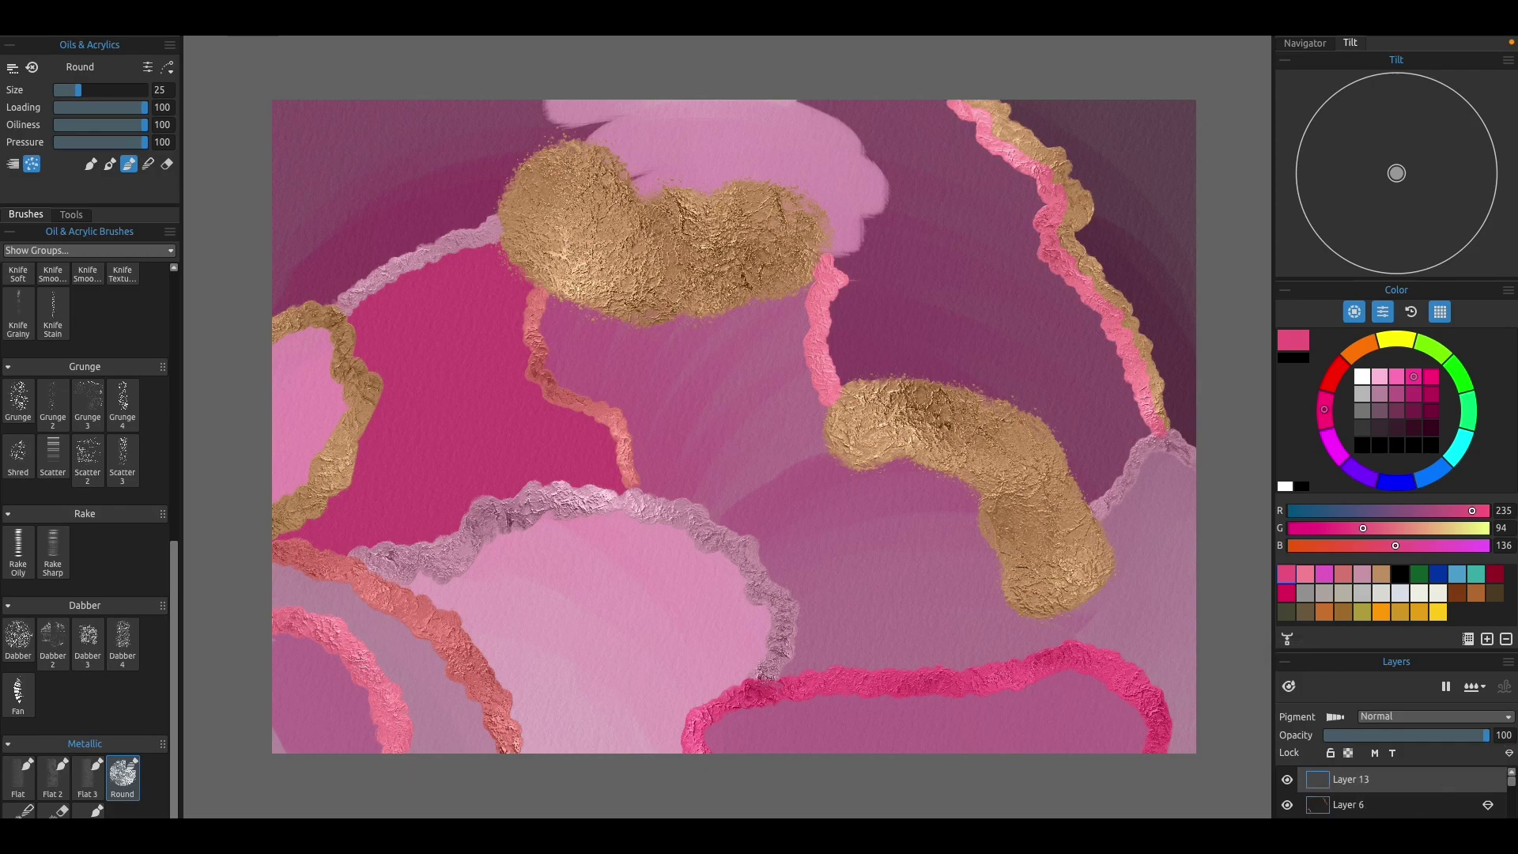
drag(490, 213, 320, 303)
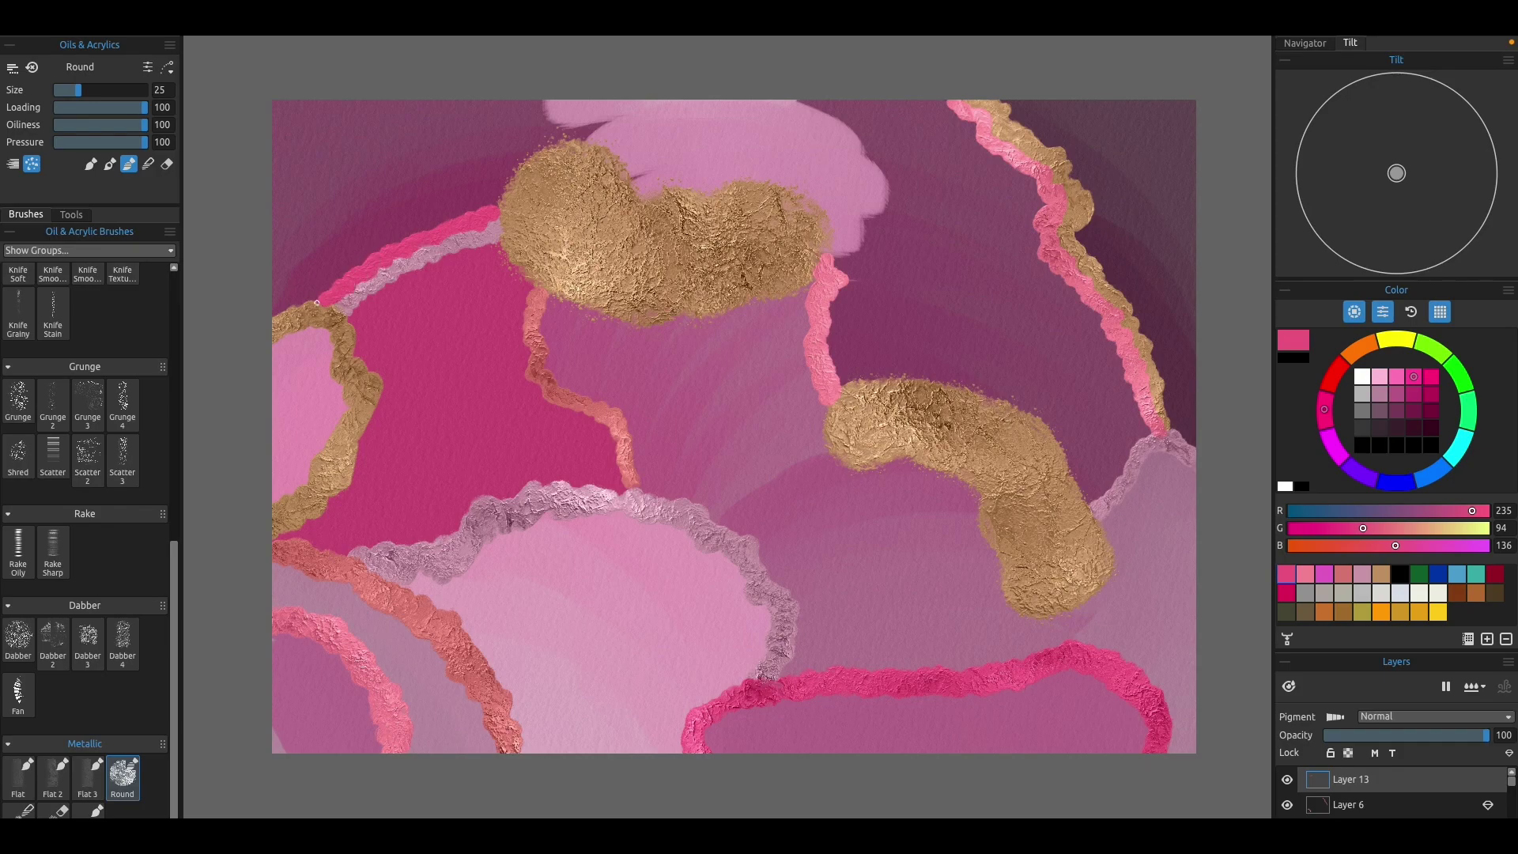
- Refine the hot pink line by undoing stray strokes, reducing the brush size to 18 and using the brush's erase mode
key(ctrl+z)
key(ctrl+z)
key(ctrl+z)
key(bracketleft)
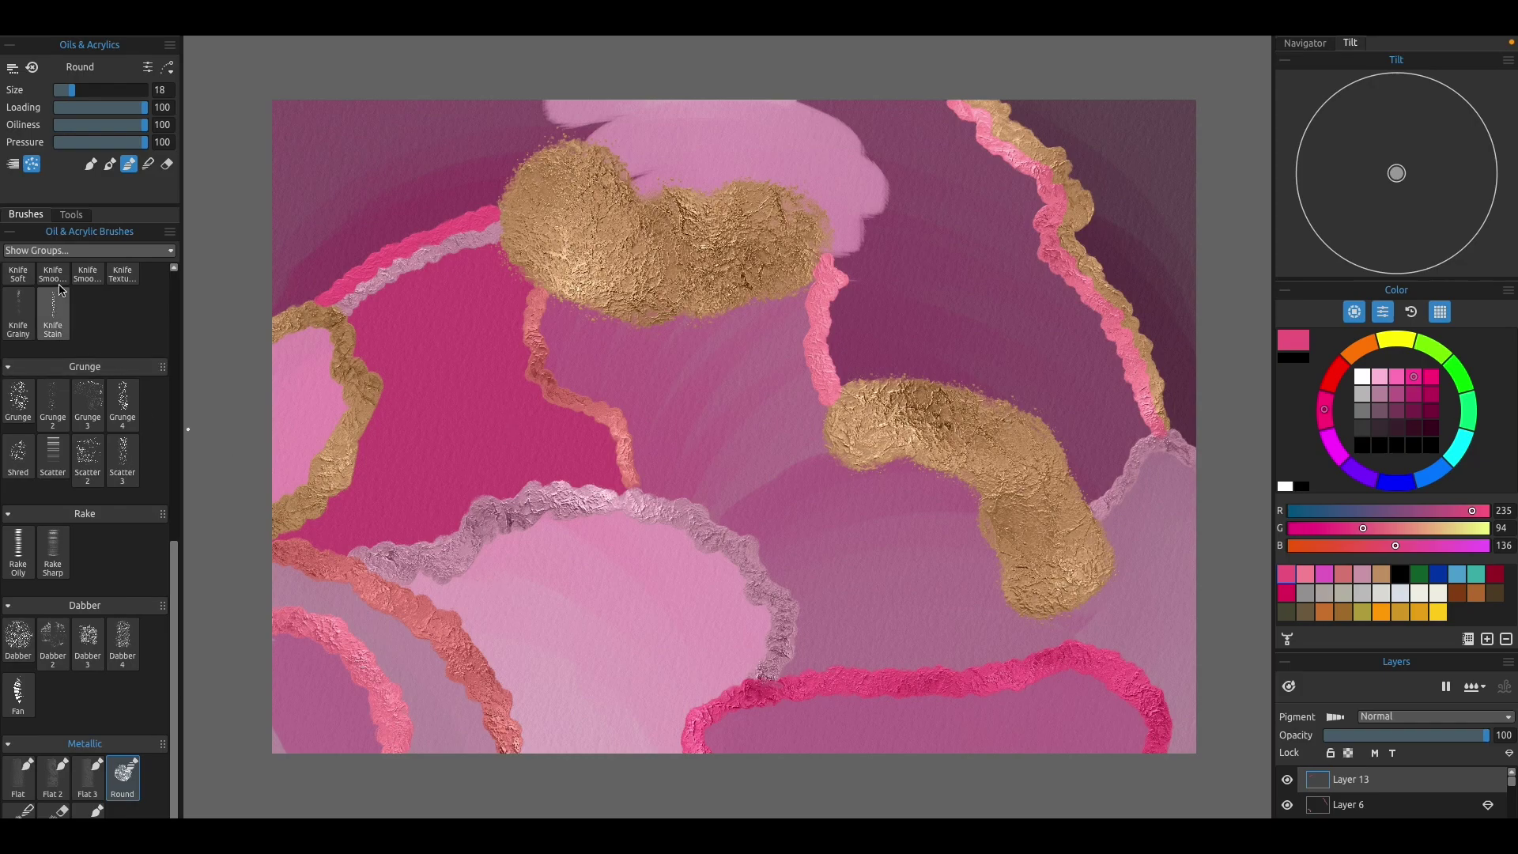
click(167, 164)
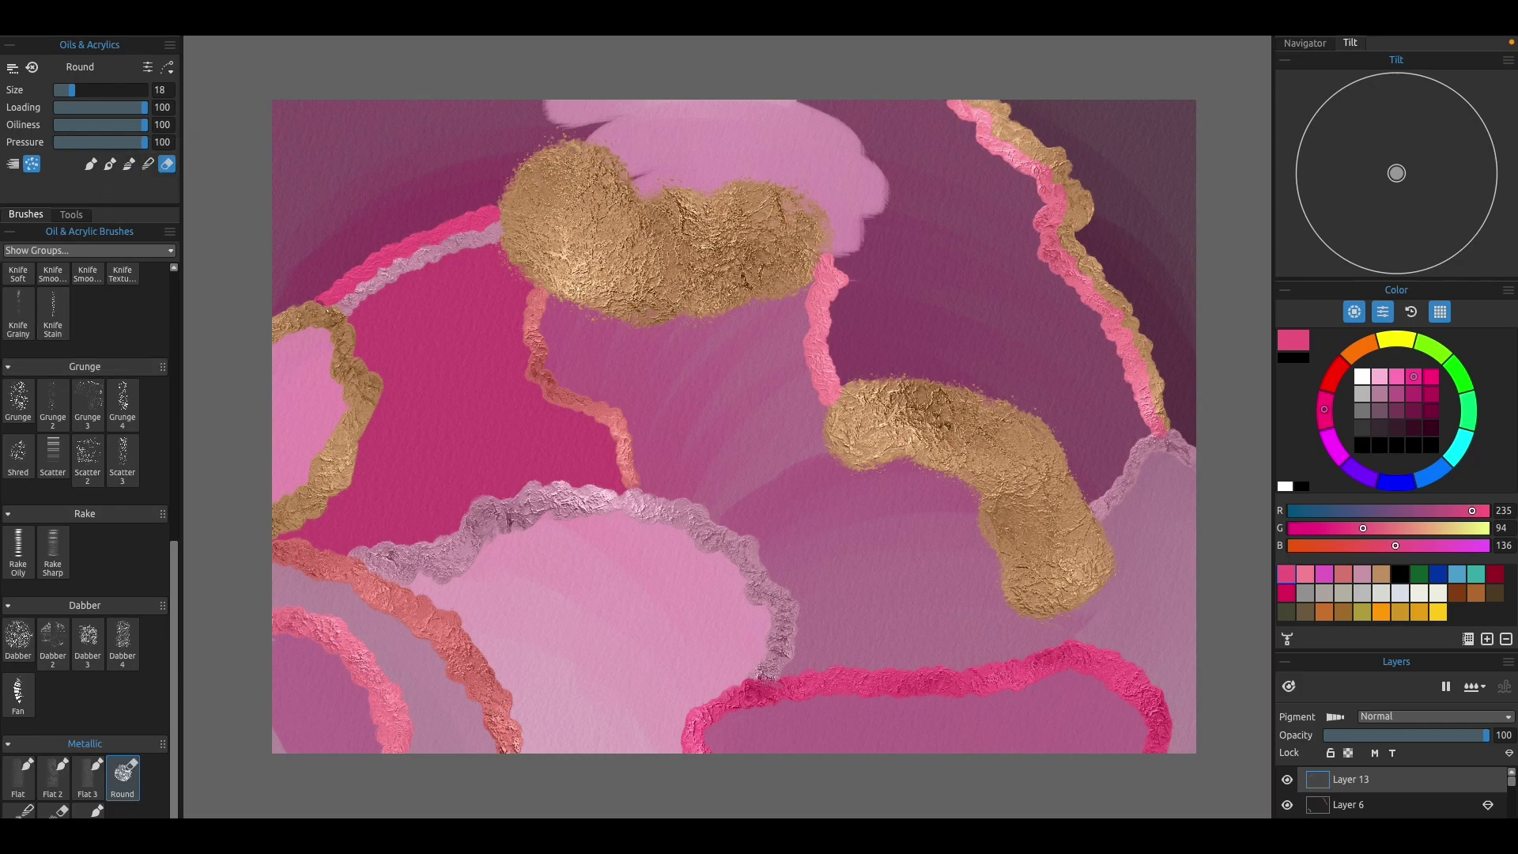
key(ctrl+z)
key(ctrl+z)
- Select Layer 1, sample the mauve with RGB 190, 117, 154 from the lower-left patch, save it as a swatch, and return to the Round brush
click(129, 166)
click(147, 164)
scroll(1415, 790, down, 5)
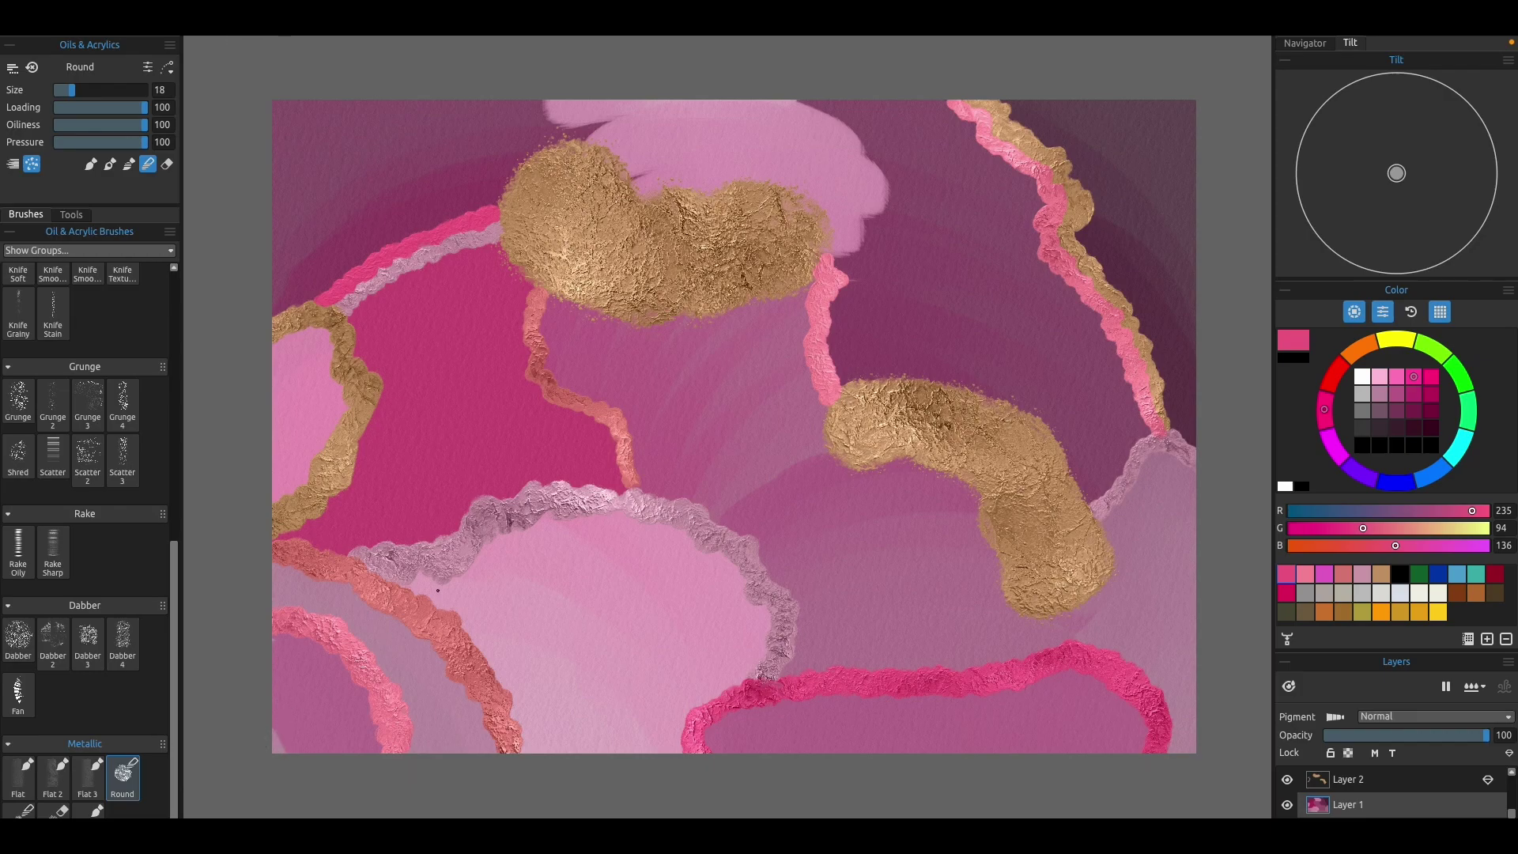
click(71, 214)
click(131, 306)
click(319, 706)
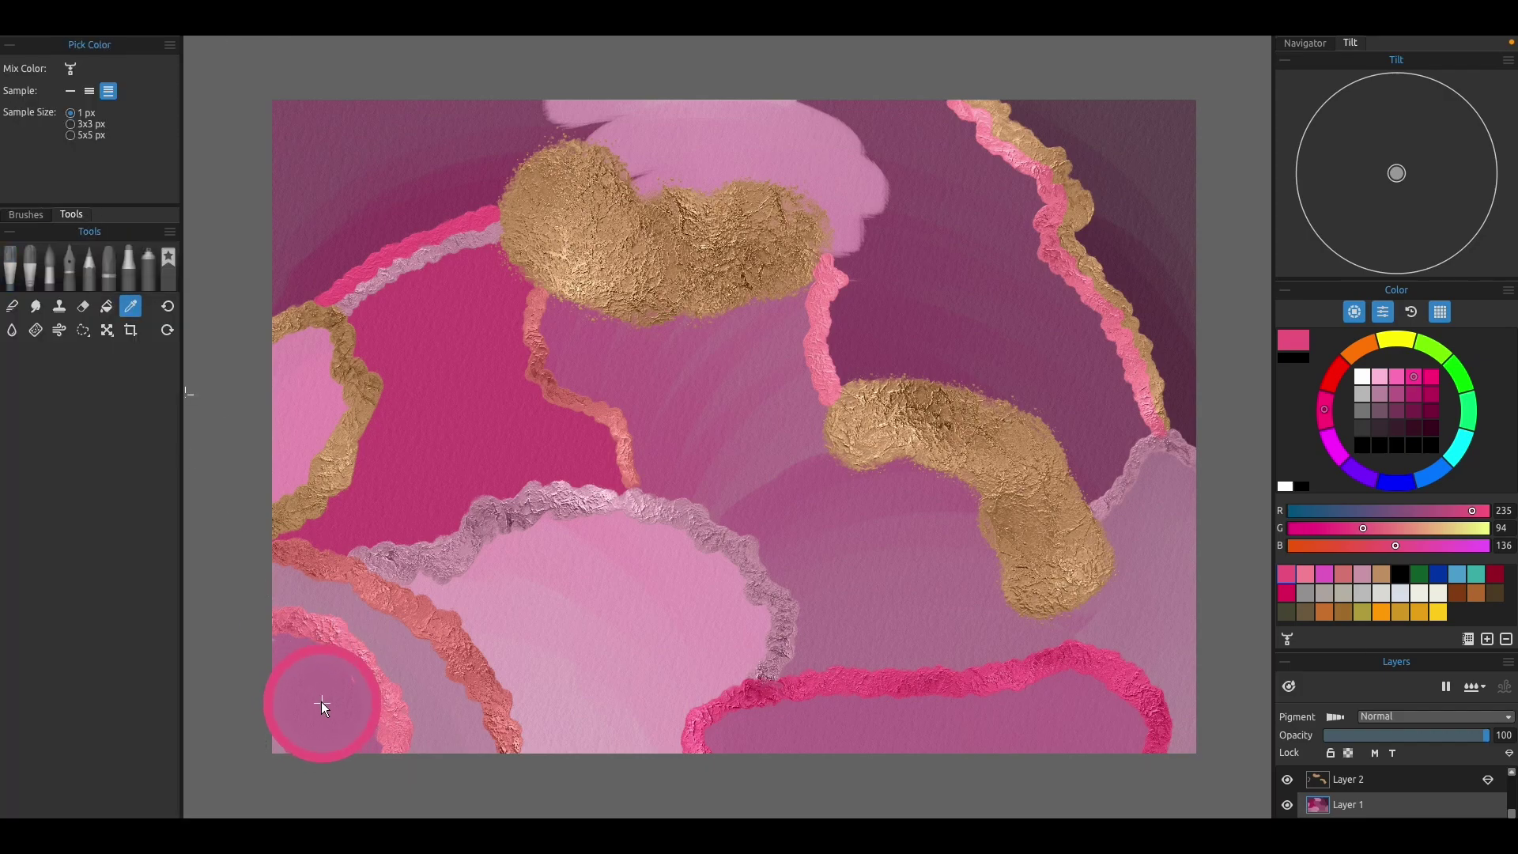
key(b)
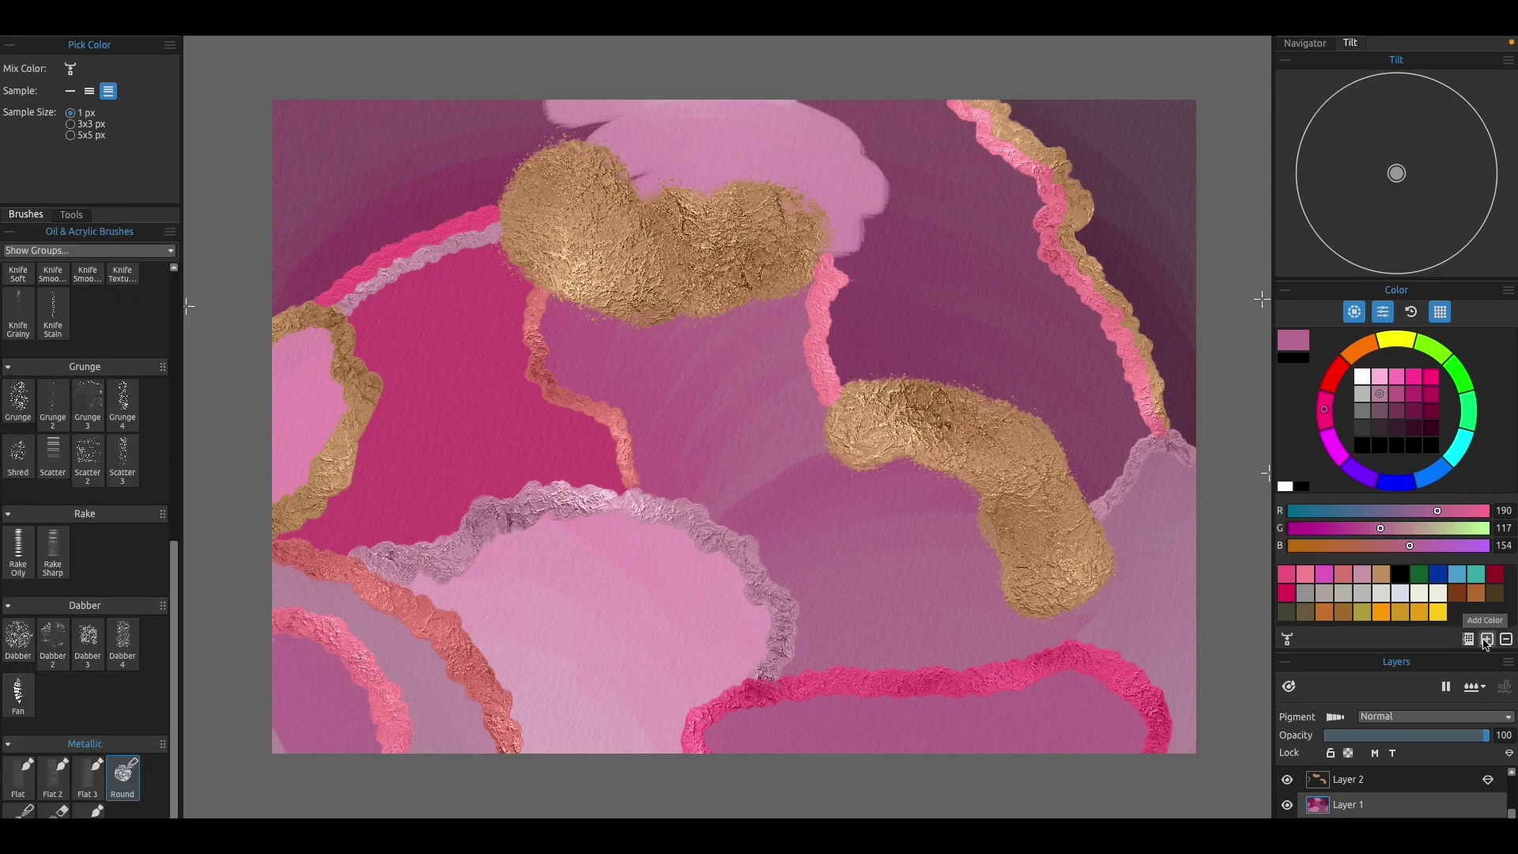
click(1490, 639)
click(70, 216)
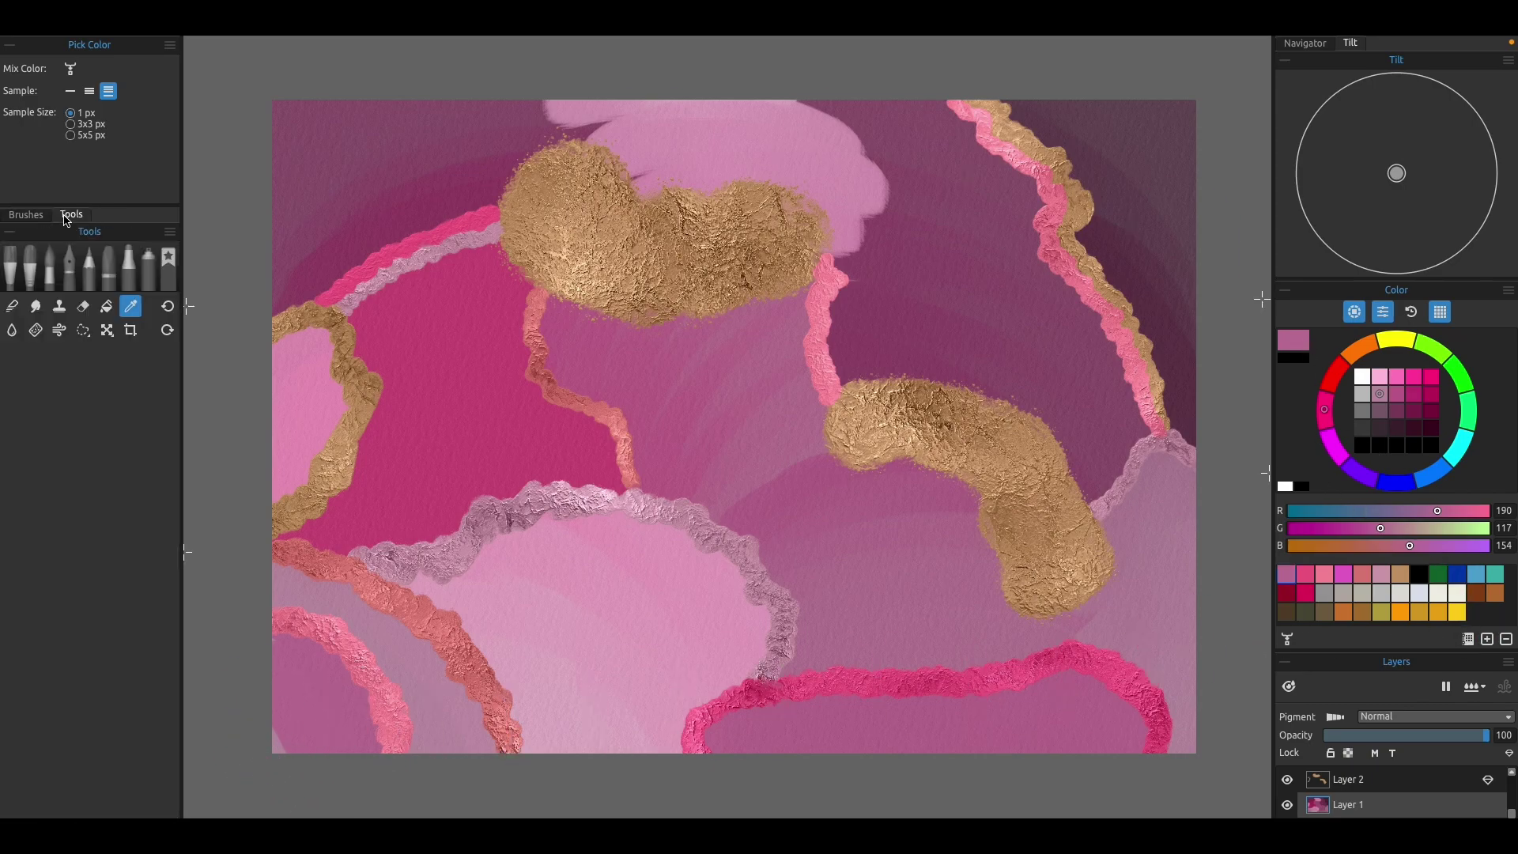
click(4, 267)
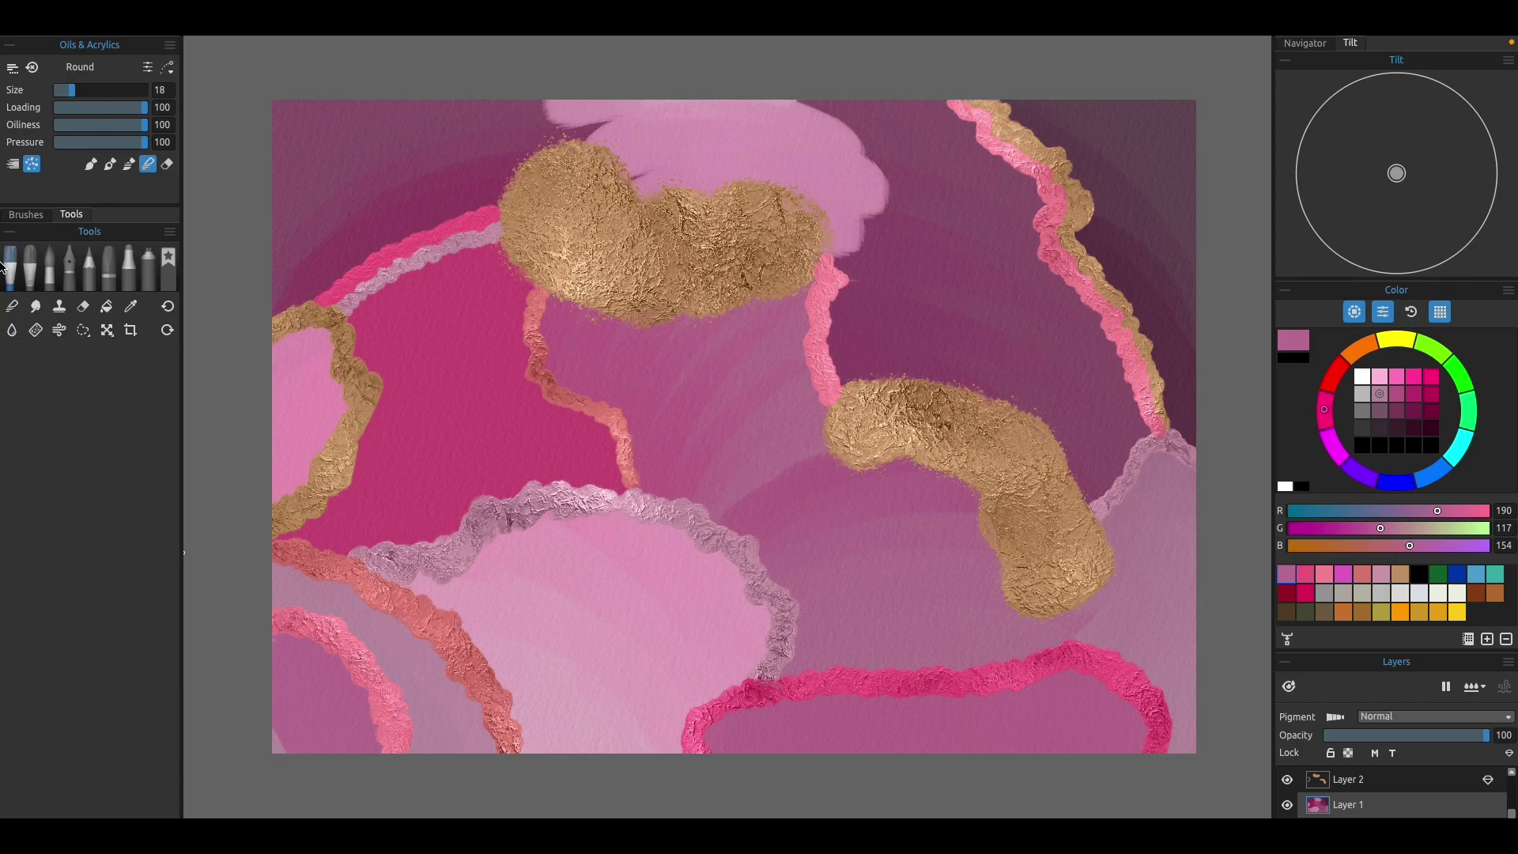
click(26, 215)
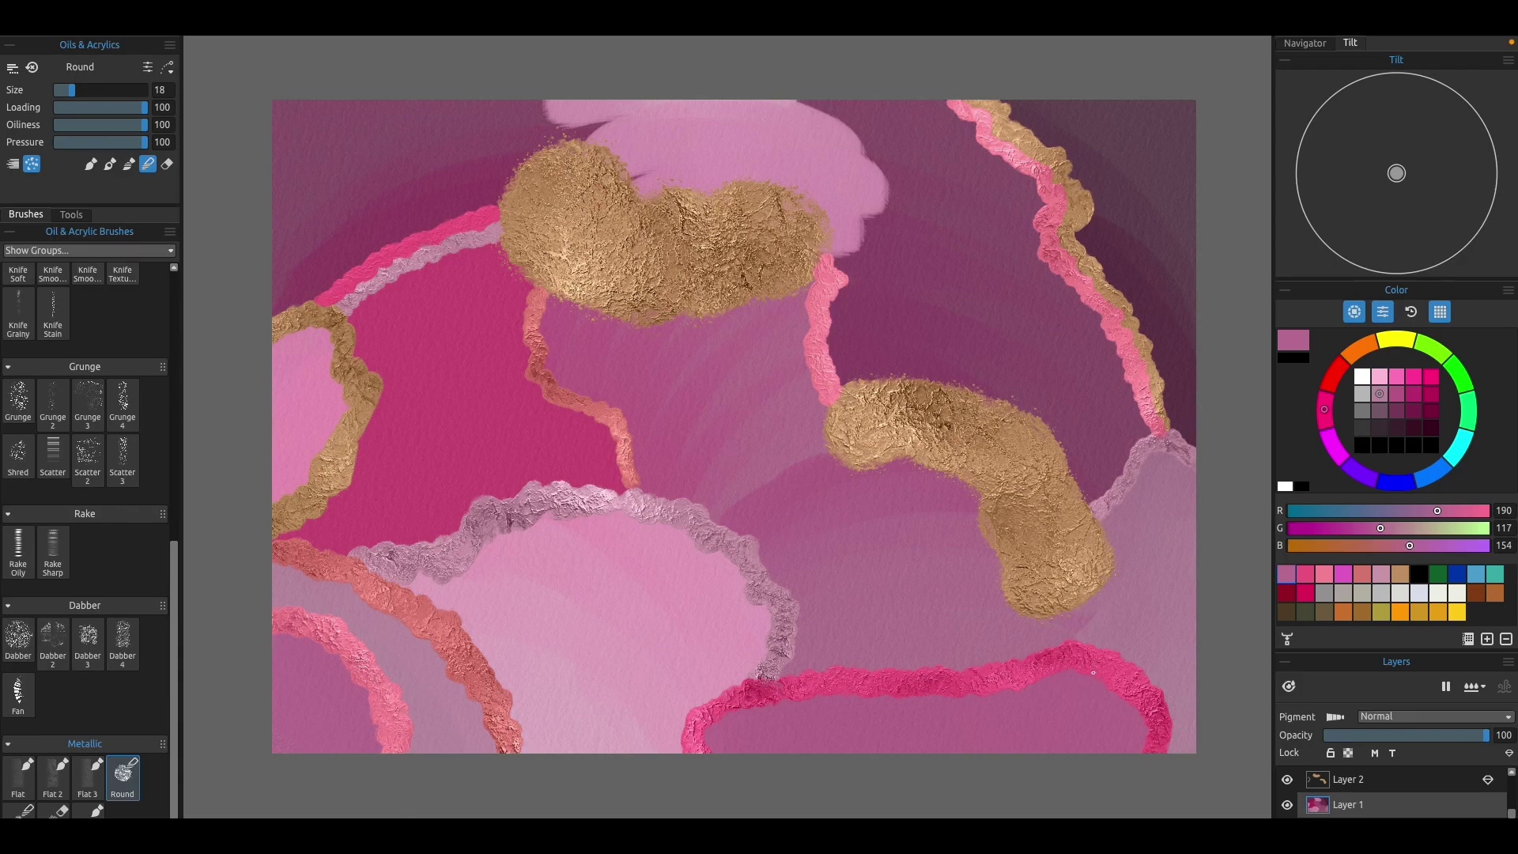
- Add Layer 14 with the metallic material and set up the Round brush with the saved bronze colour at size 8 in Paint & Blend mode
scroll(989, 573, right, 1)
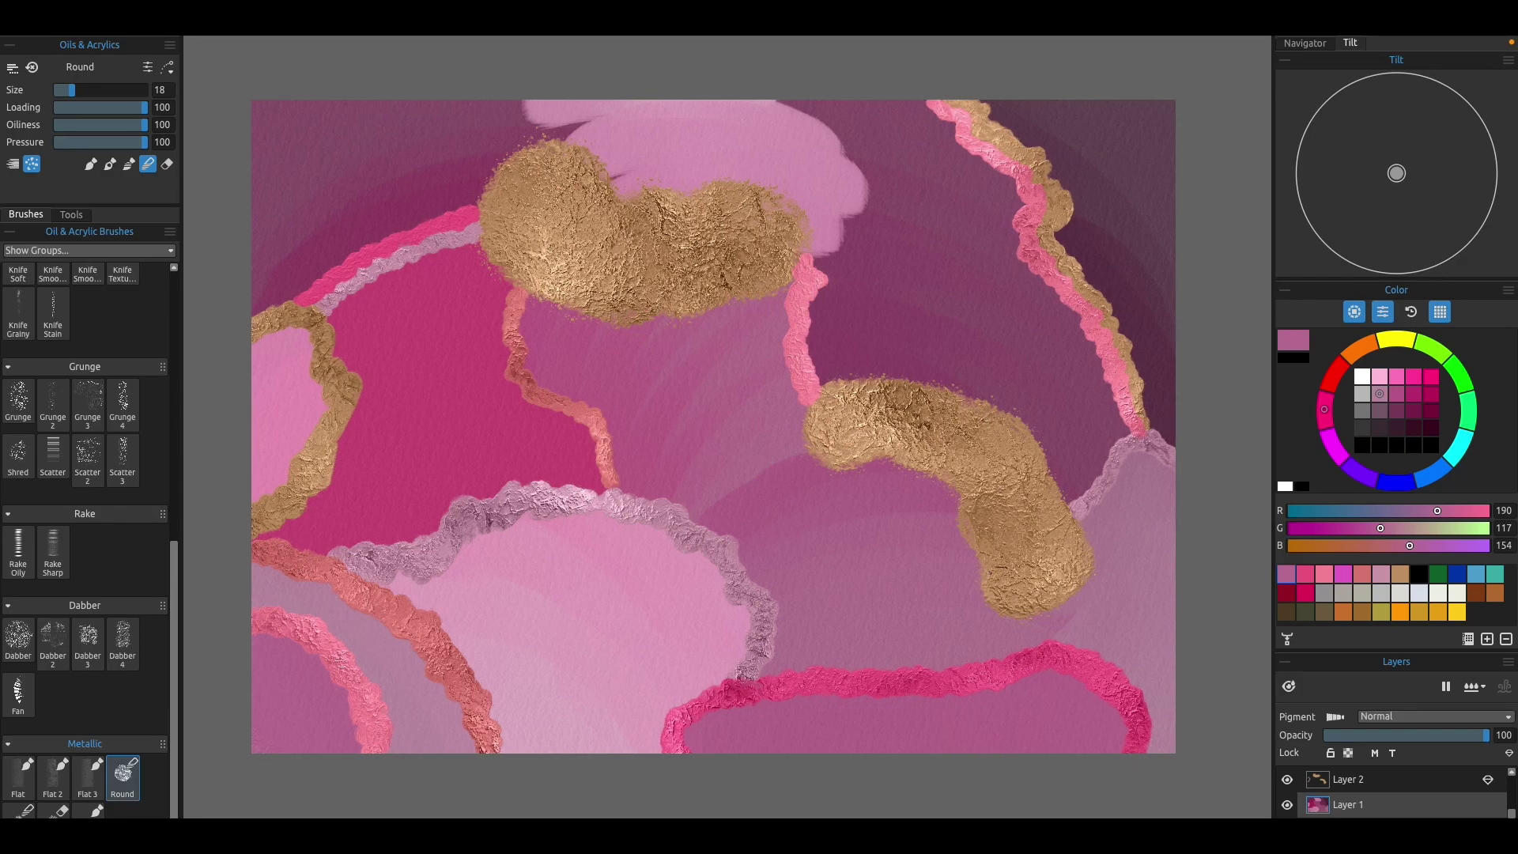
scroll(1440, 783, up, 5)
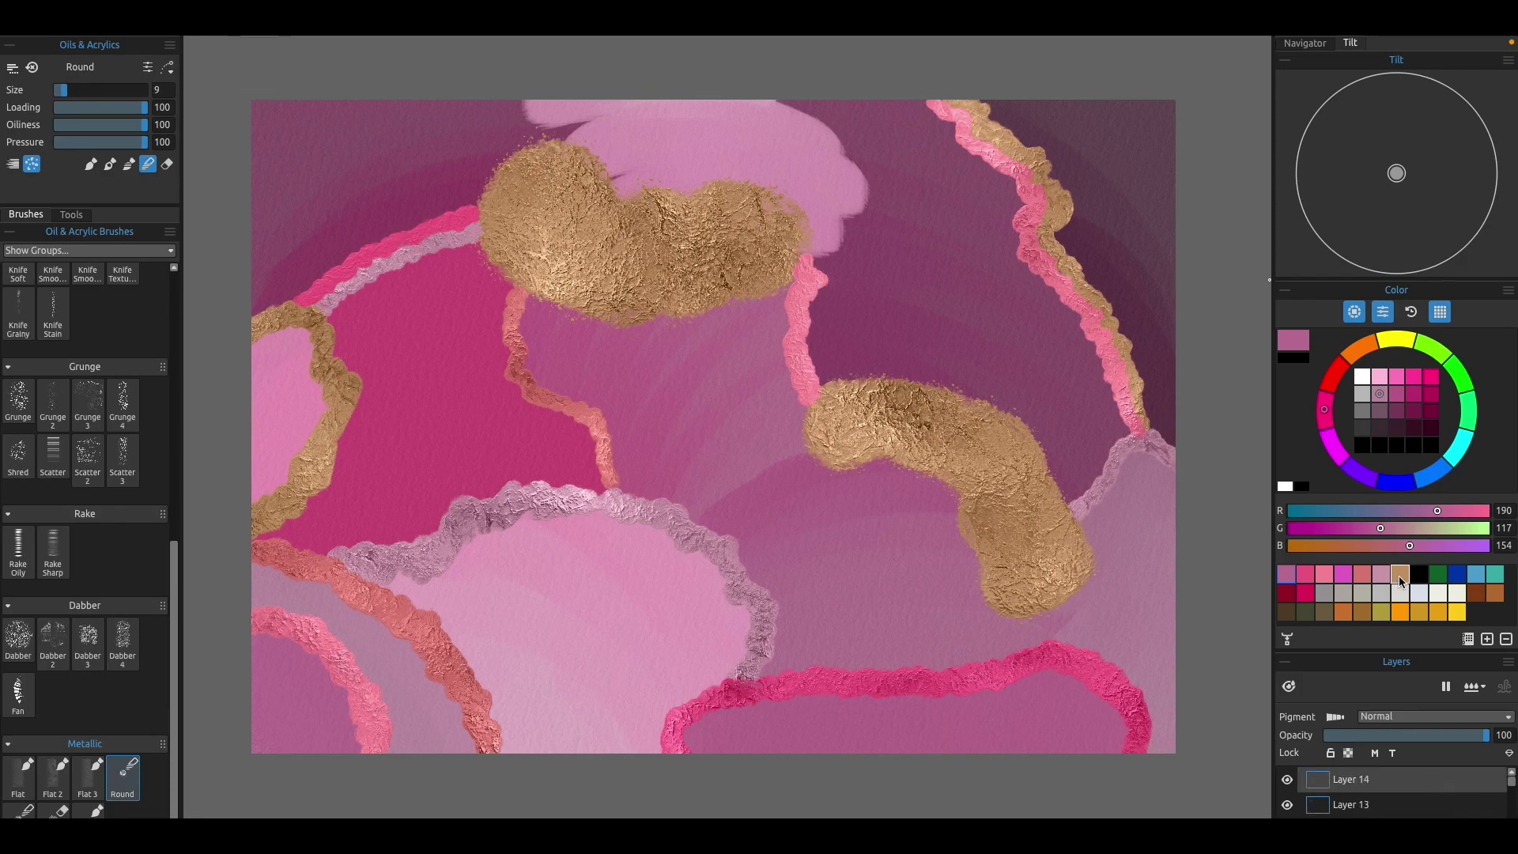
click(1400, 574)
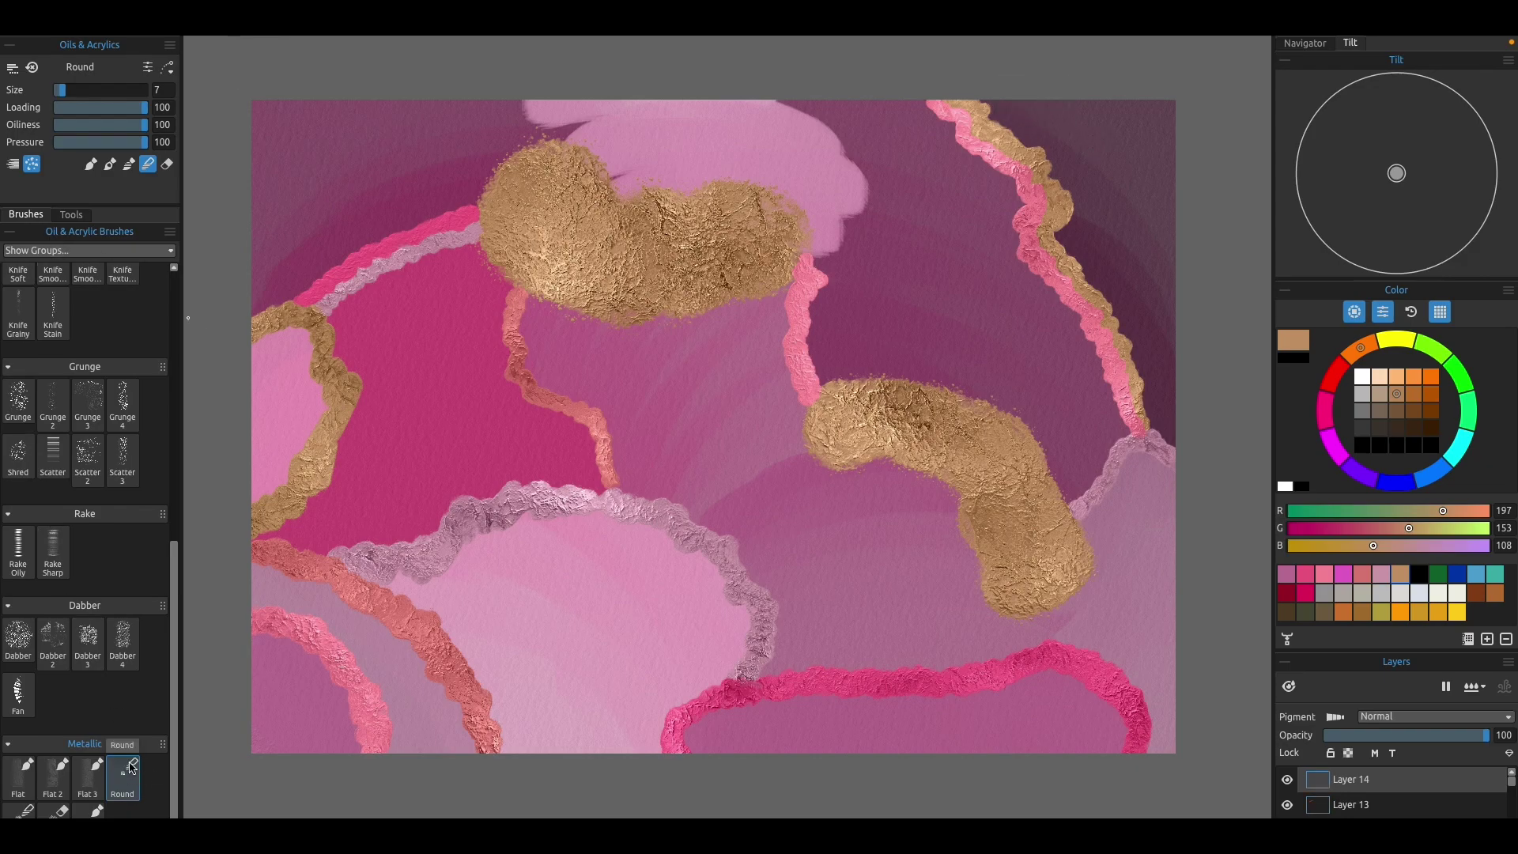
click(1510, 752)
key(b)
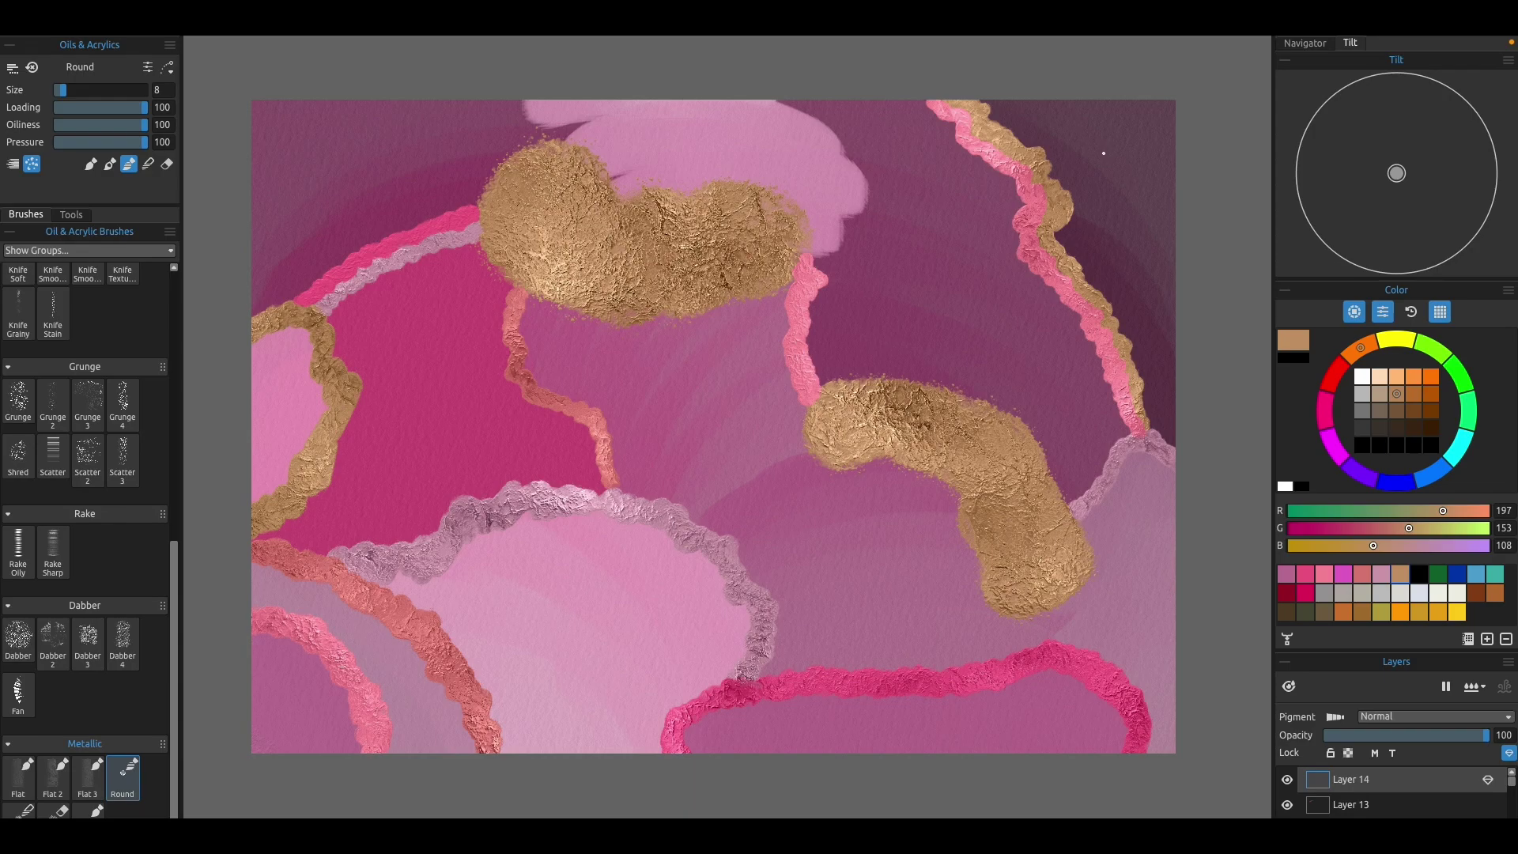
- Sign the canvas's upper-right corner in bronze with a circled monogram and the date '24 Apr 2
drag(1077, 143, 1124, 125)
drag(1132, 121, 1163, 123)
drag(1158, 113, 1159, 128)
drag(1105, 194, 1117, 189)
mouse_move(1124, 172)
mouse_down()
mouse_move(1124, 190)
mouse_move(1173, 151)
mouse_up()
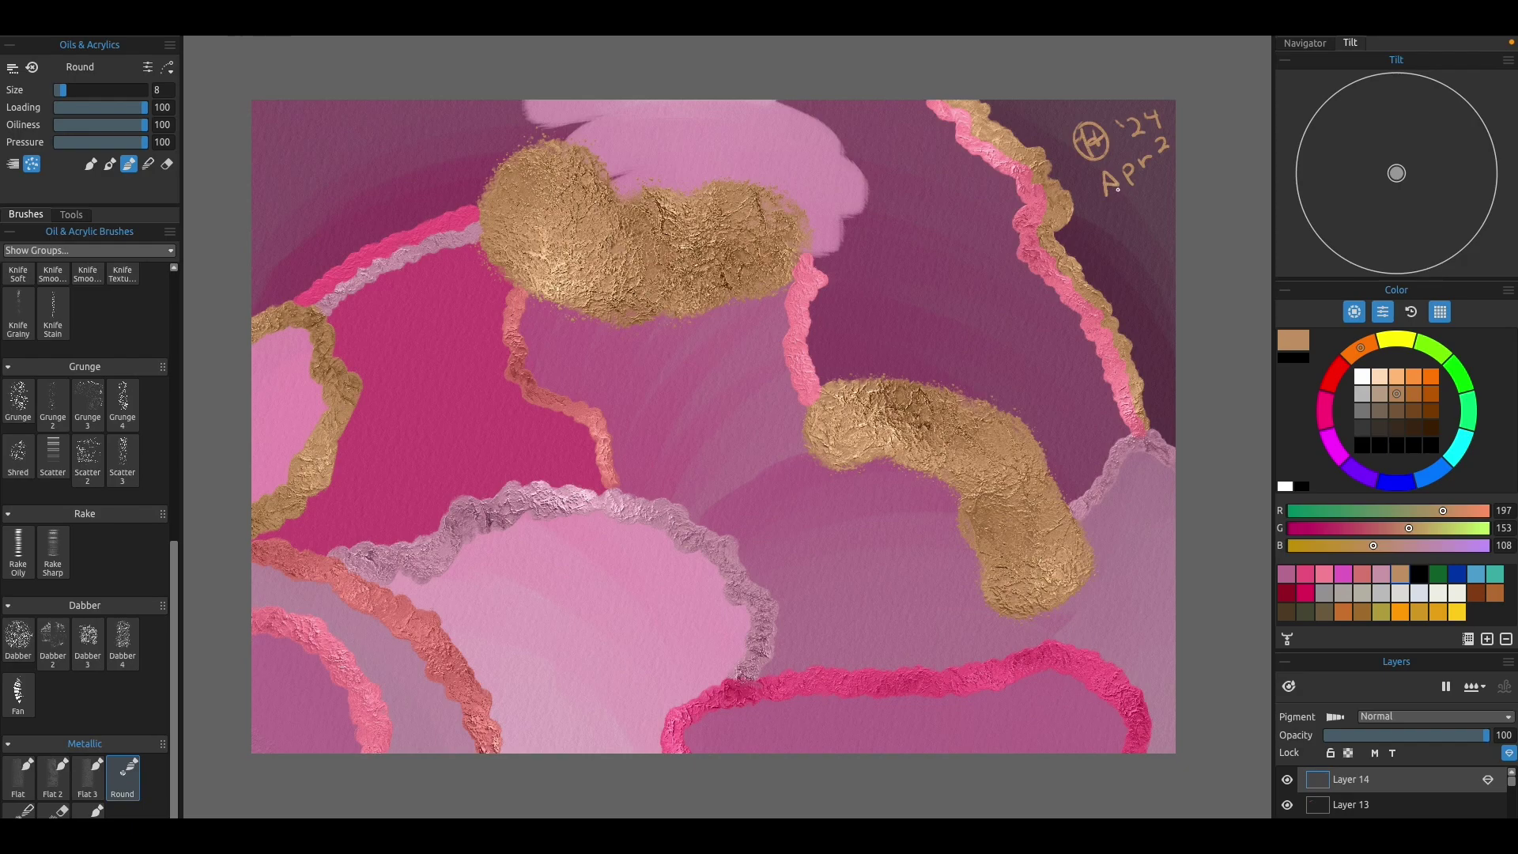
key(ctrl+z)
- Save the signed painting
scroll(721, 427, left, 1)
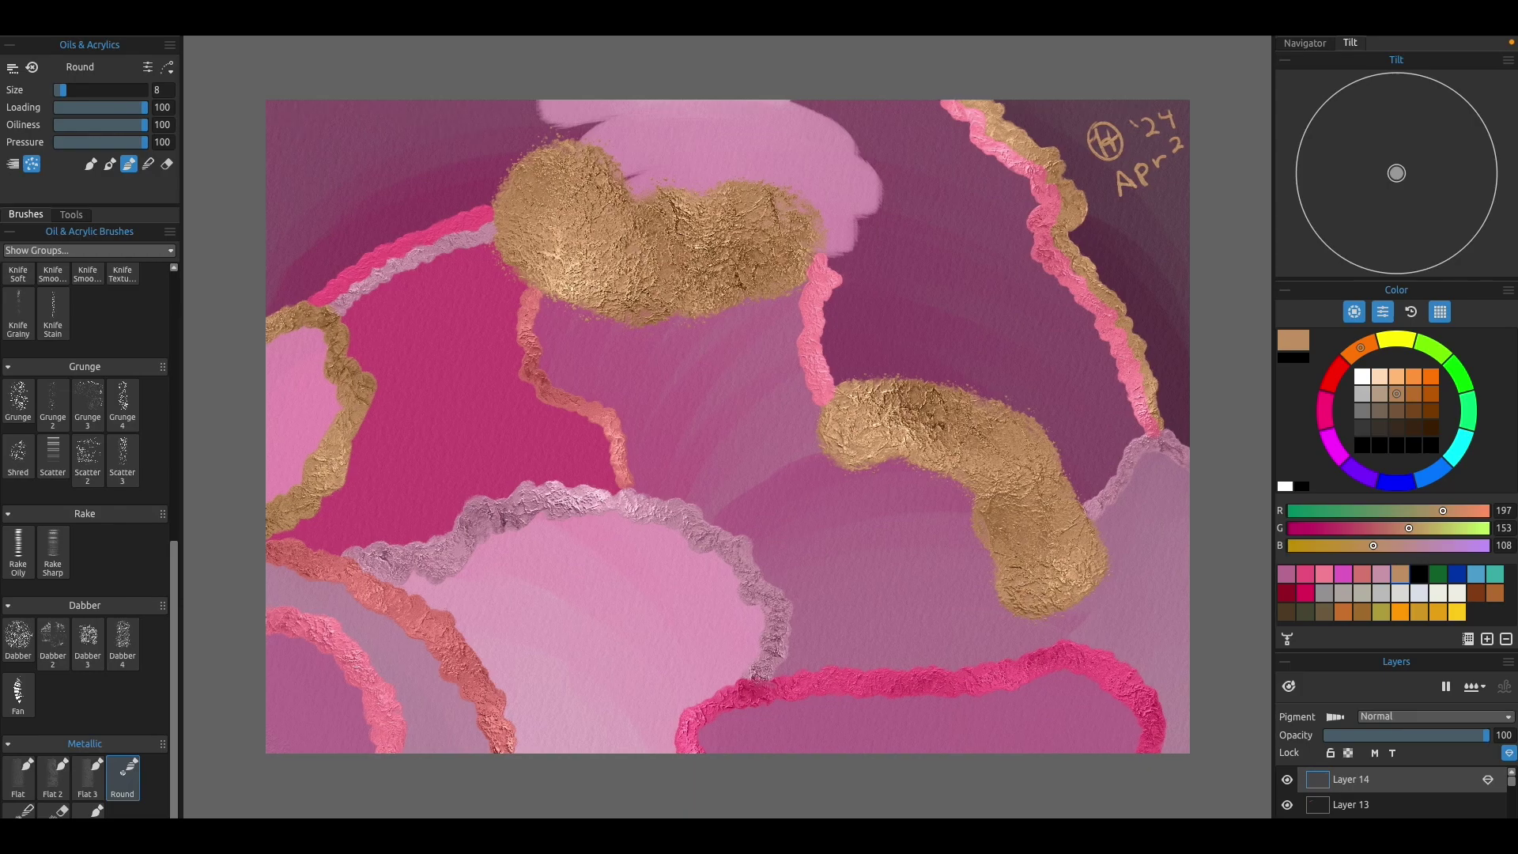
scroll(650, 431, up, 5)
key(ctrl+s)
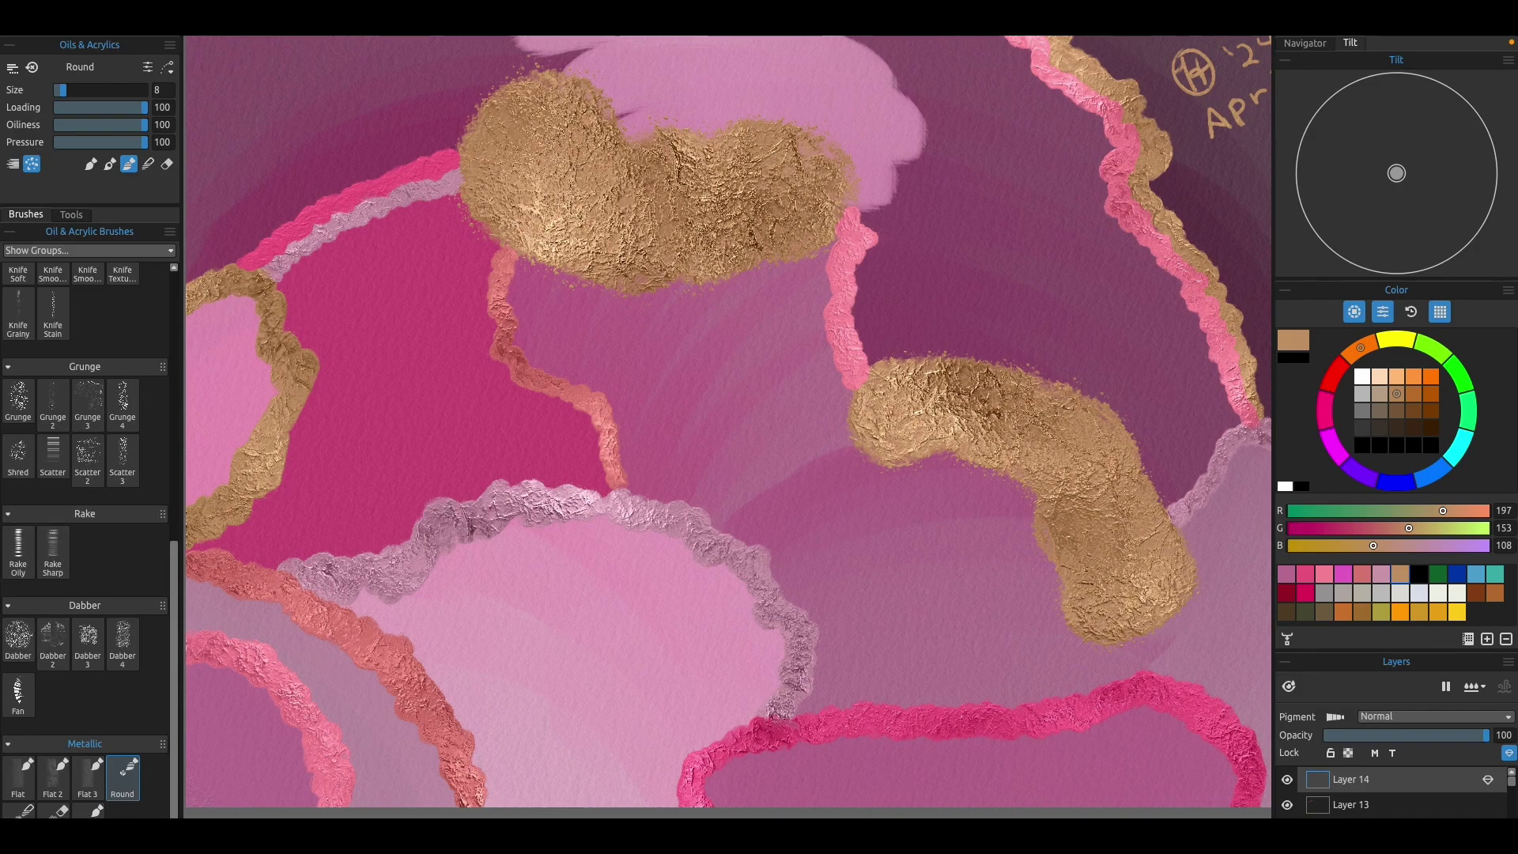
scroll(728, 425, down, 4)
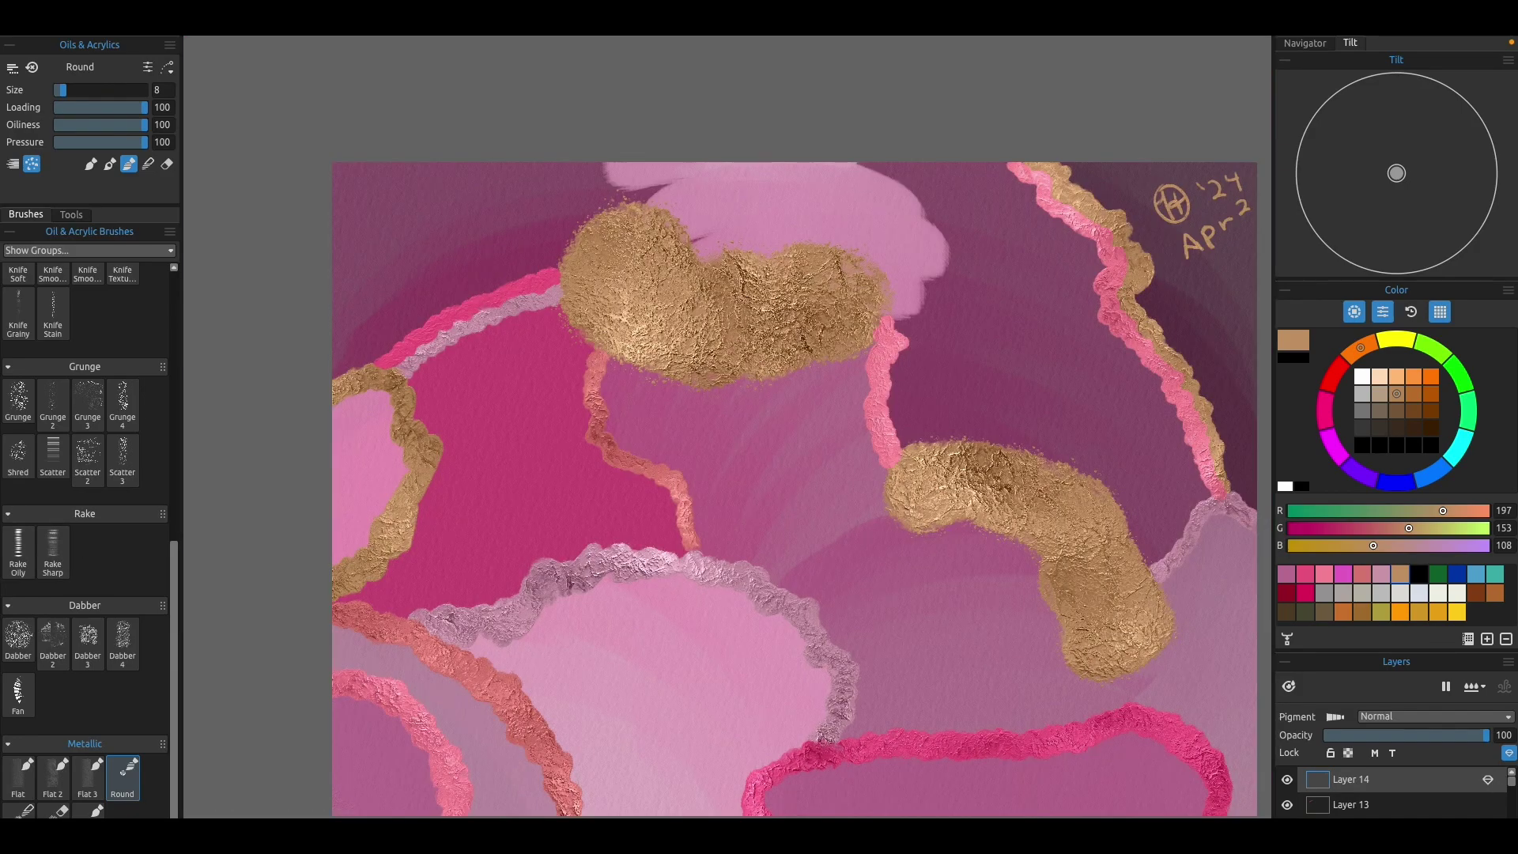